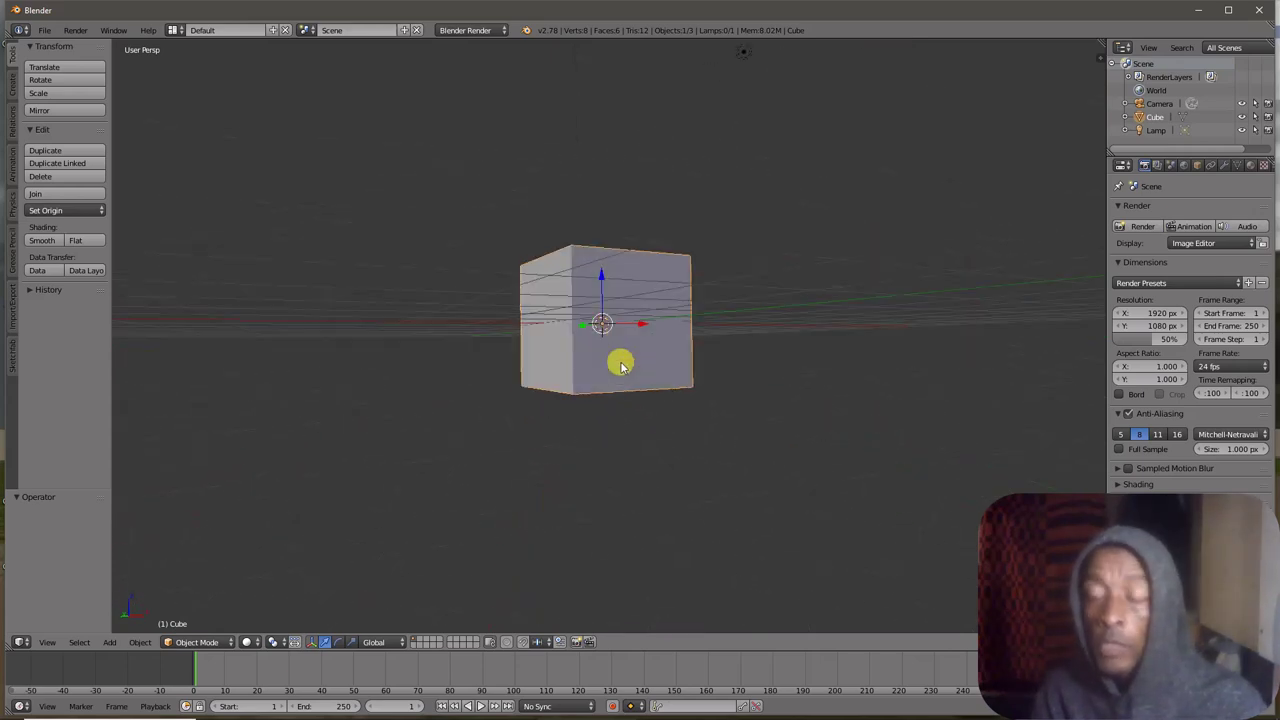
Delete the default cube from the scene and maximize the program window
right_click(1153, 119)
left_click(1135, 162)
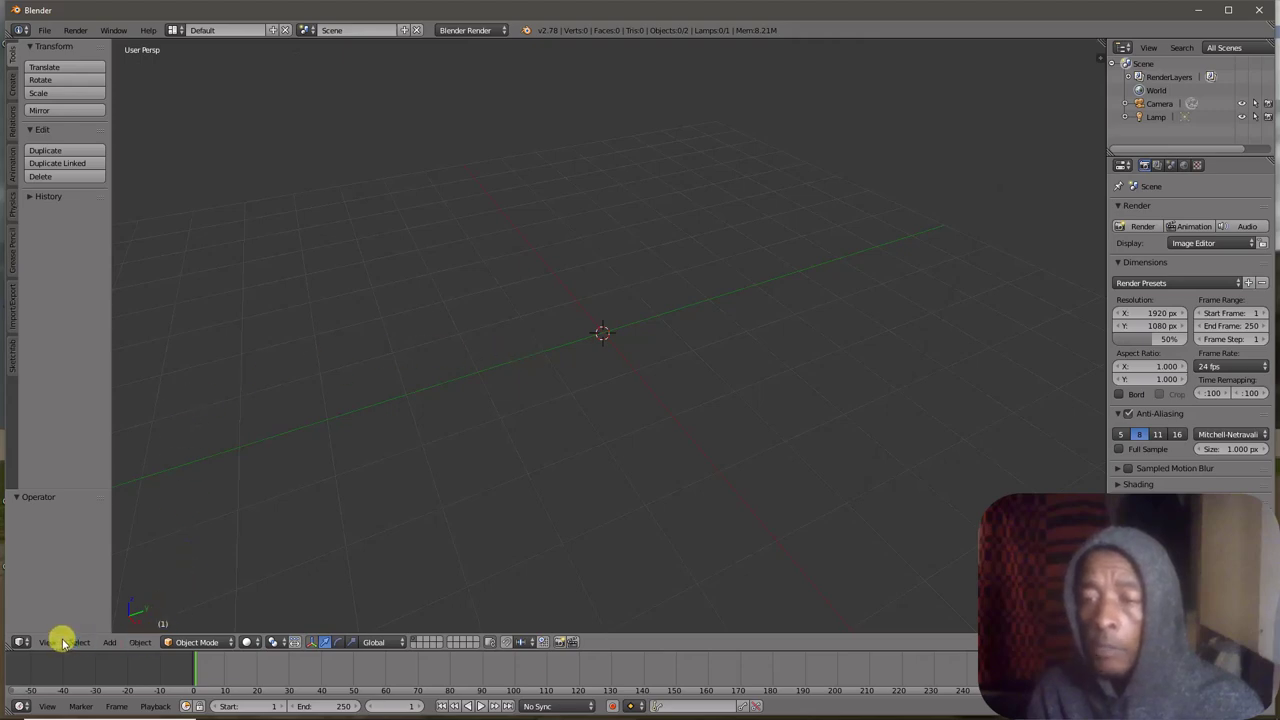
left_click(47, 30)
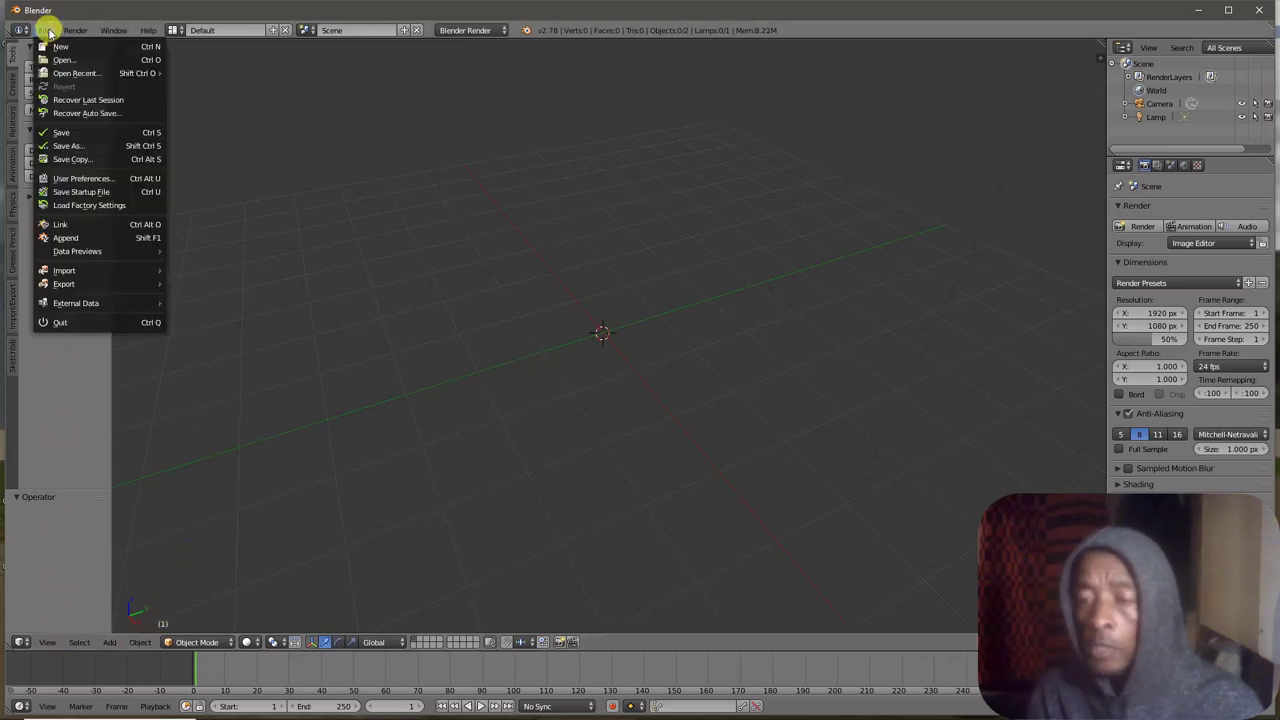
left_click(1230, 12)
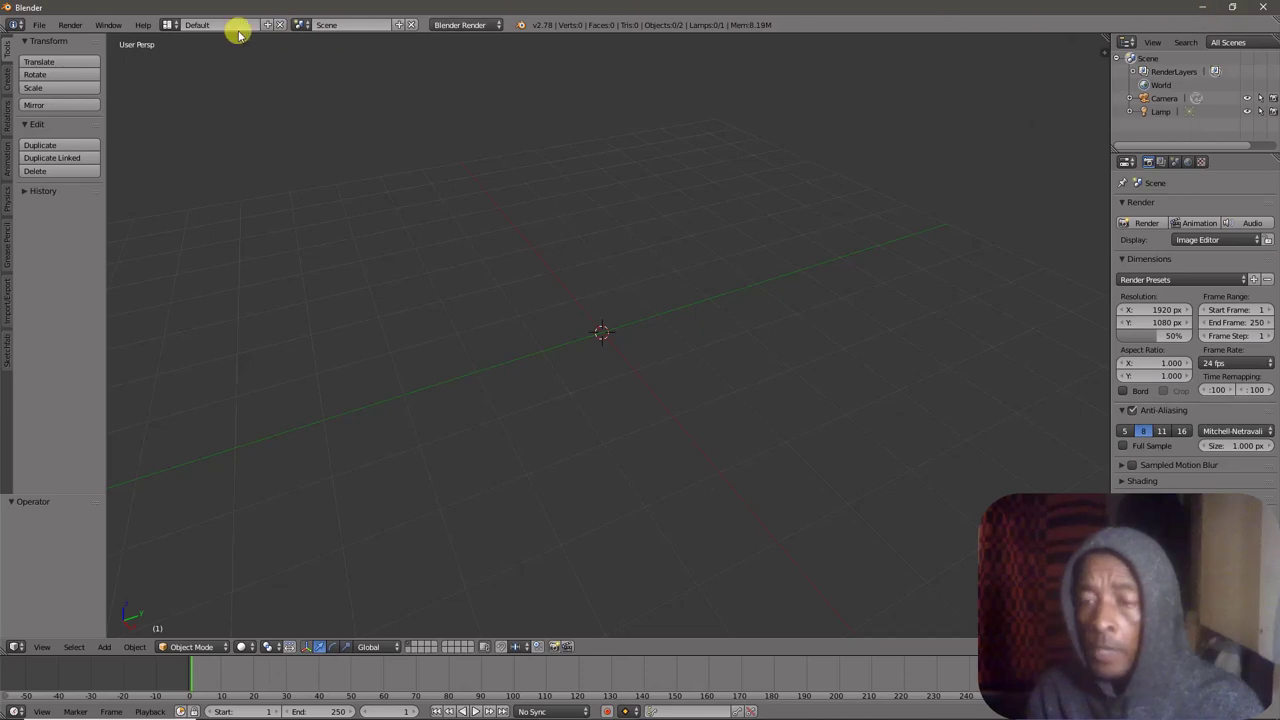
Start an FBX import to browse for the character file
left_click(37, 26)
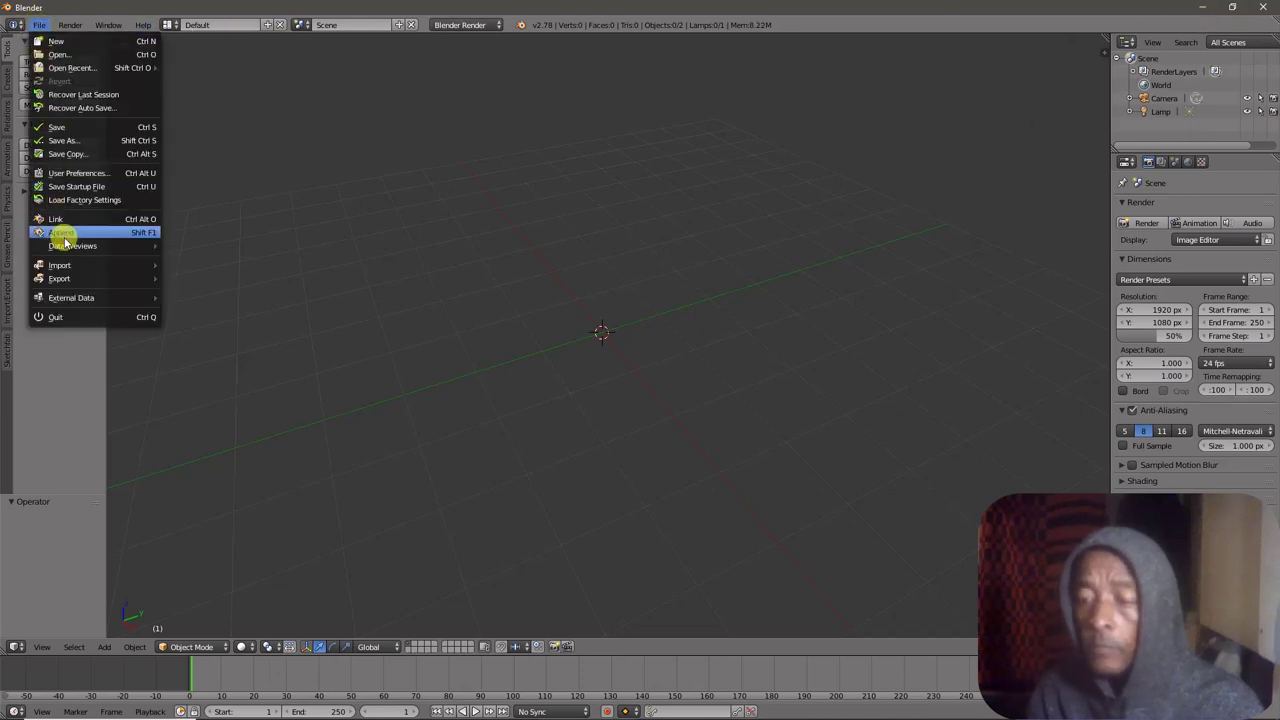
mouse_move(70, 268)
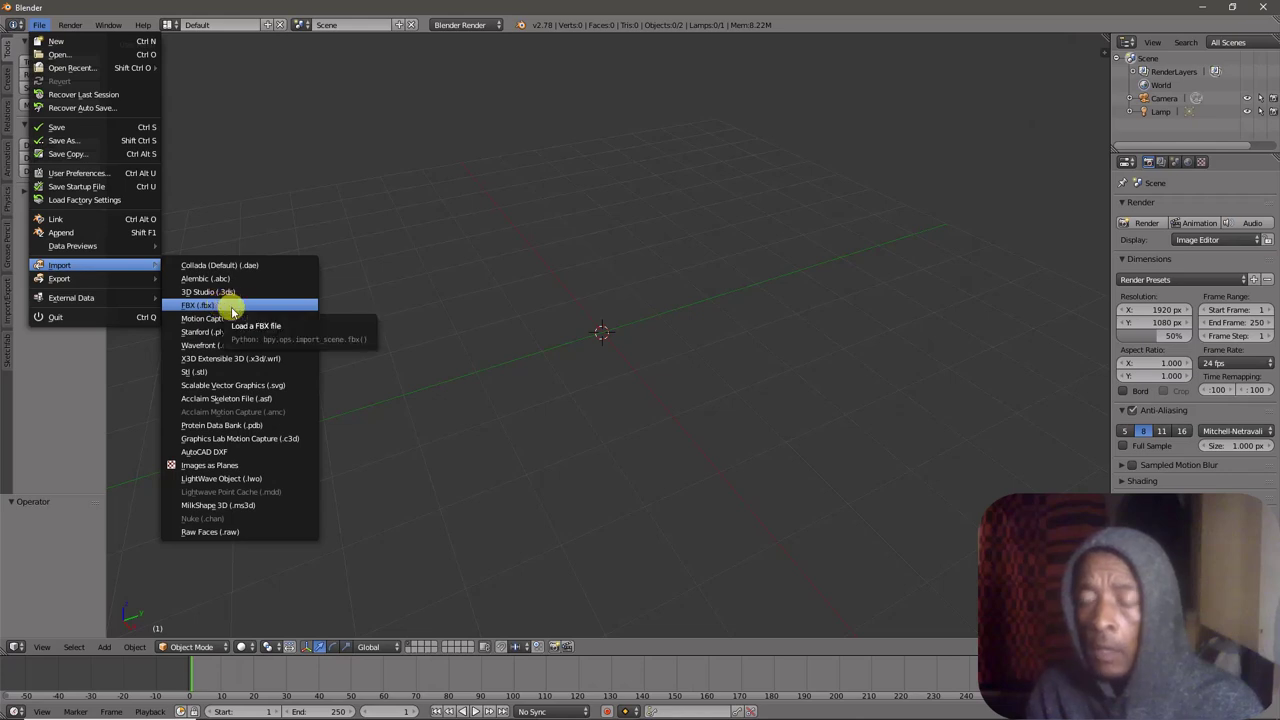
left_click(232, 312)
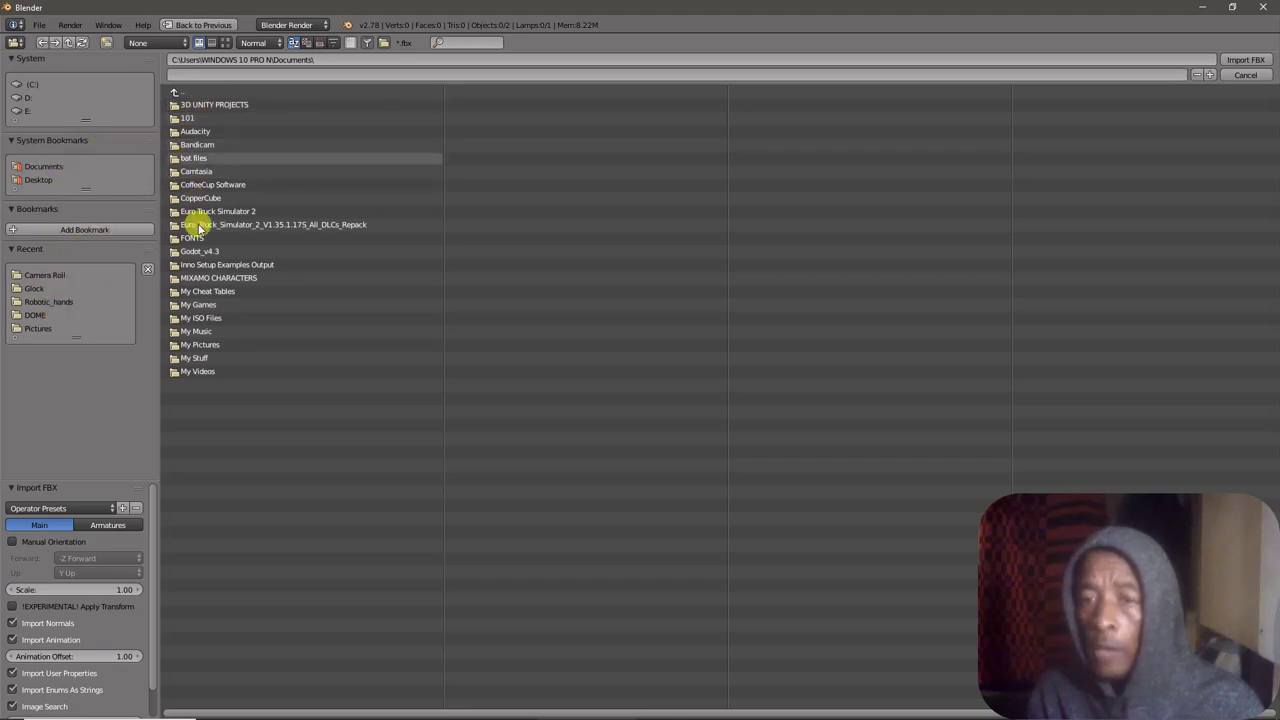
left_click(199, 362)
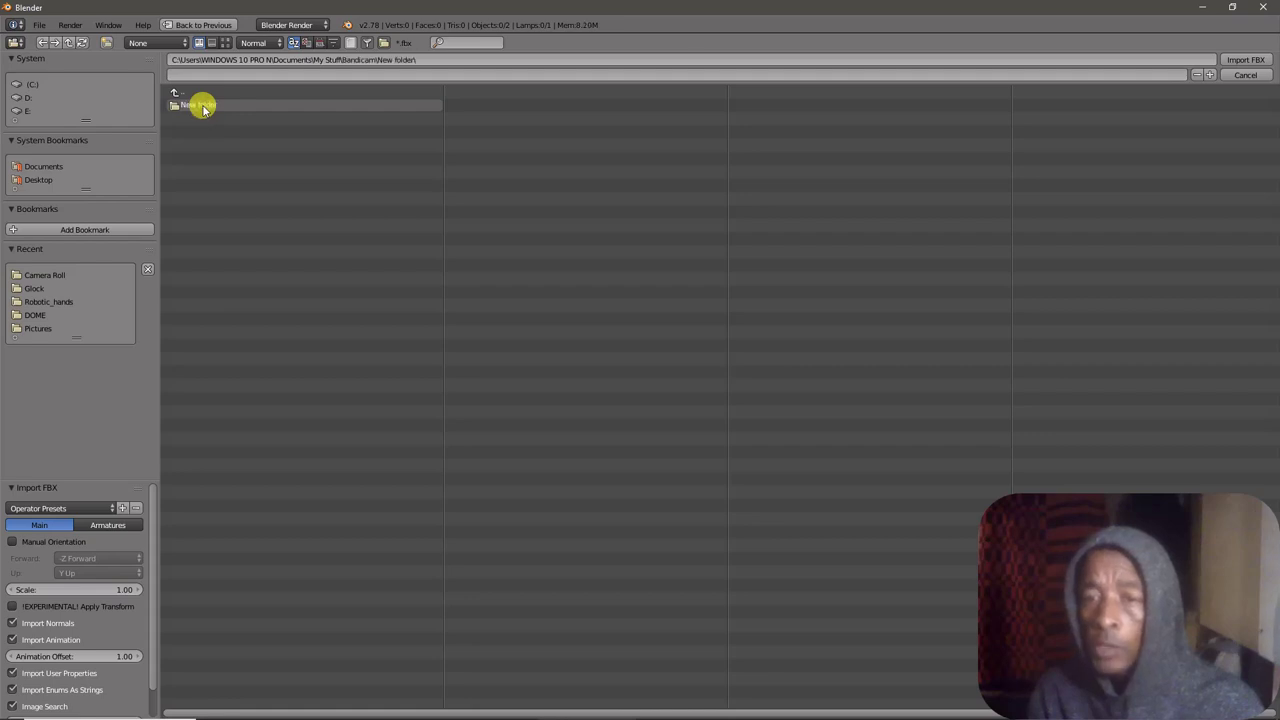
left_click(201, 106)
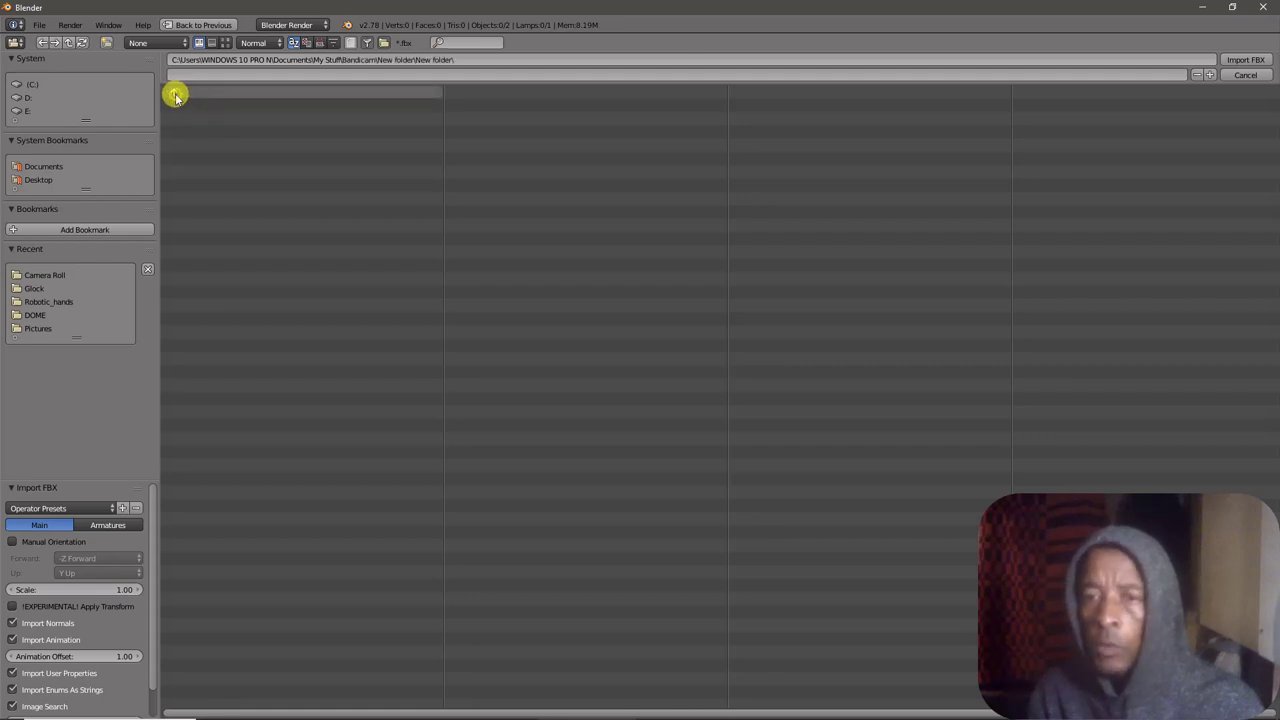
left_click(175, 93)
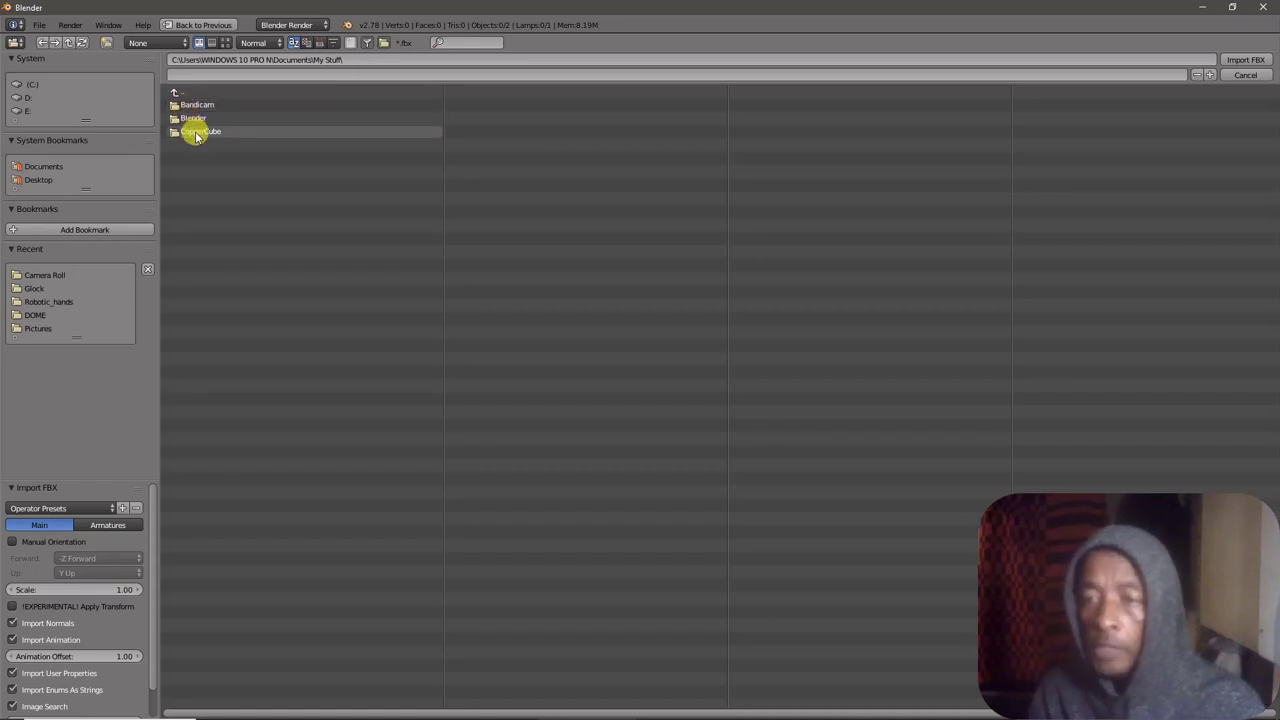
left_click(175, 93)
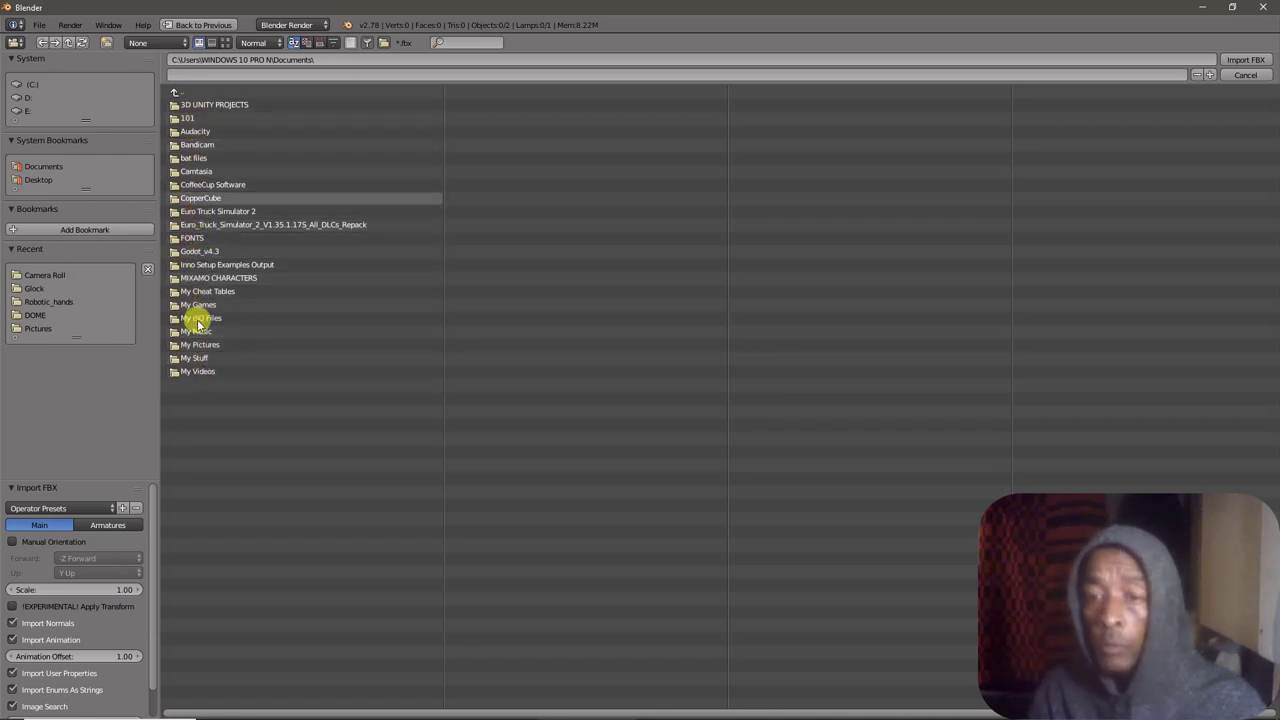
left_click(195, 358)
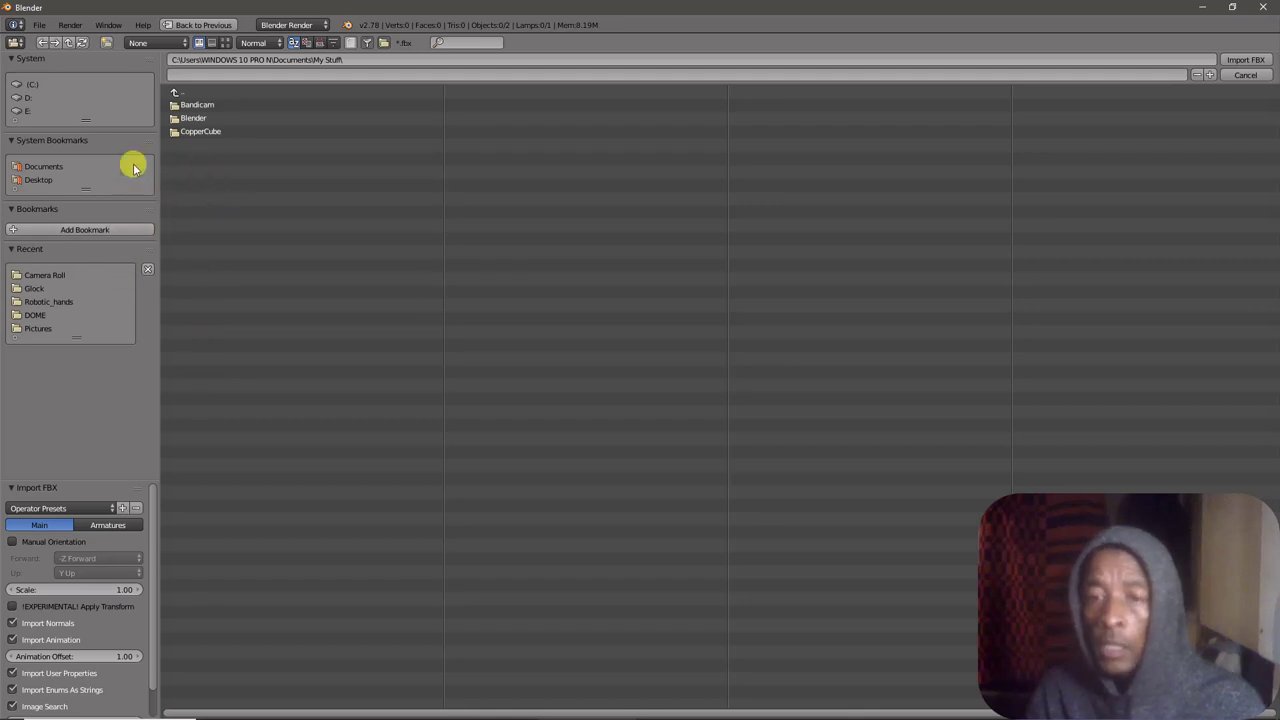
left_click(172, 92)
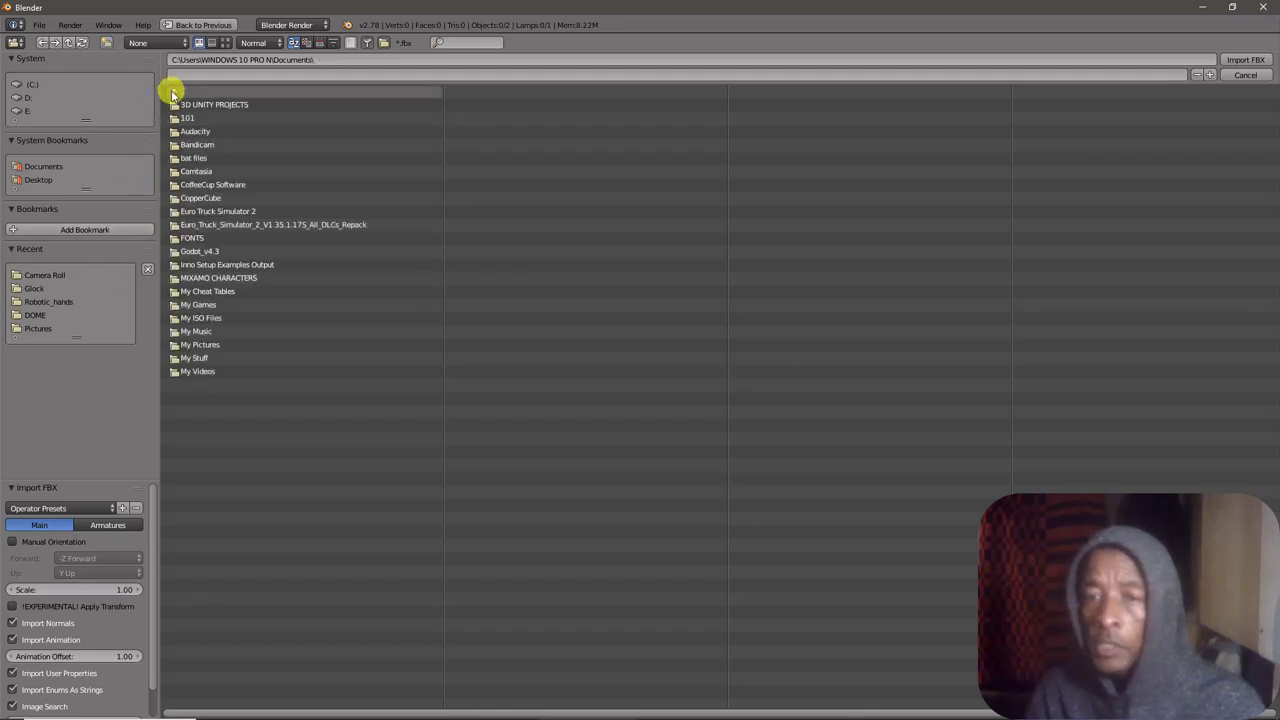
Import the Male_Clothed FBX character from the MALE PLAYER folder inside MIXAMO CHARACTERS
left_click(202, 279)
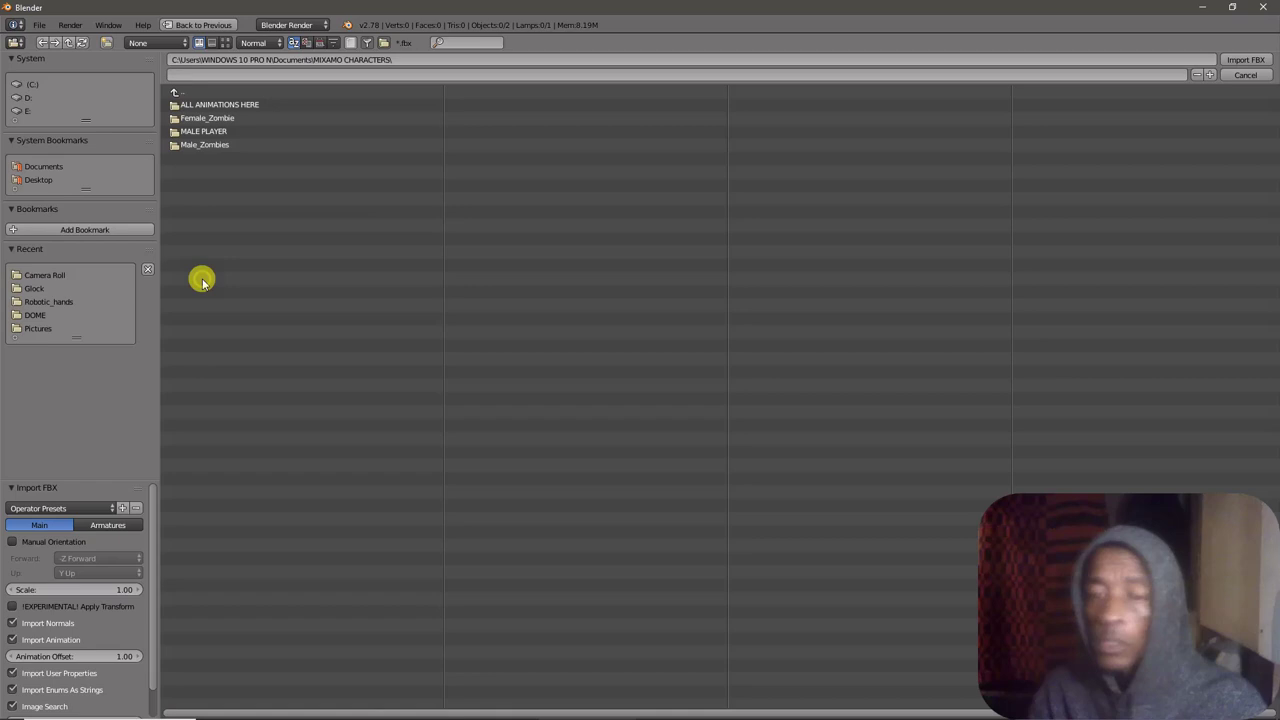
left_click(201, 146)
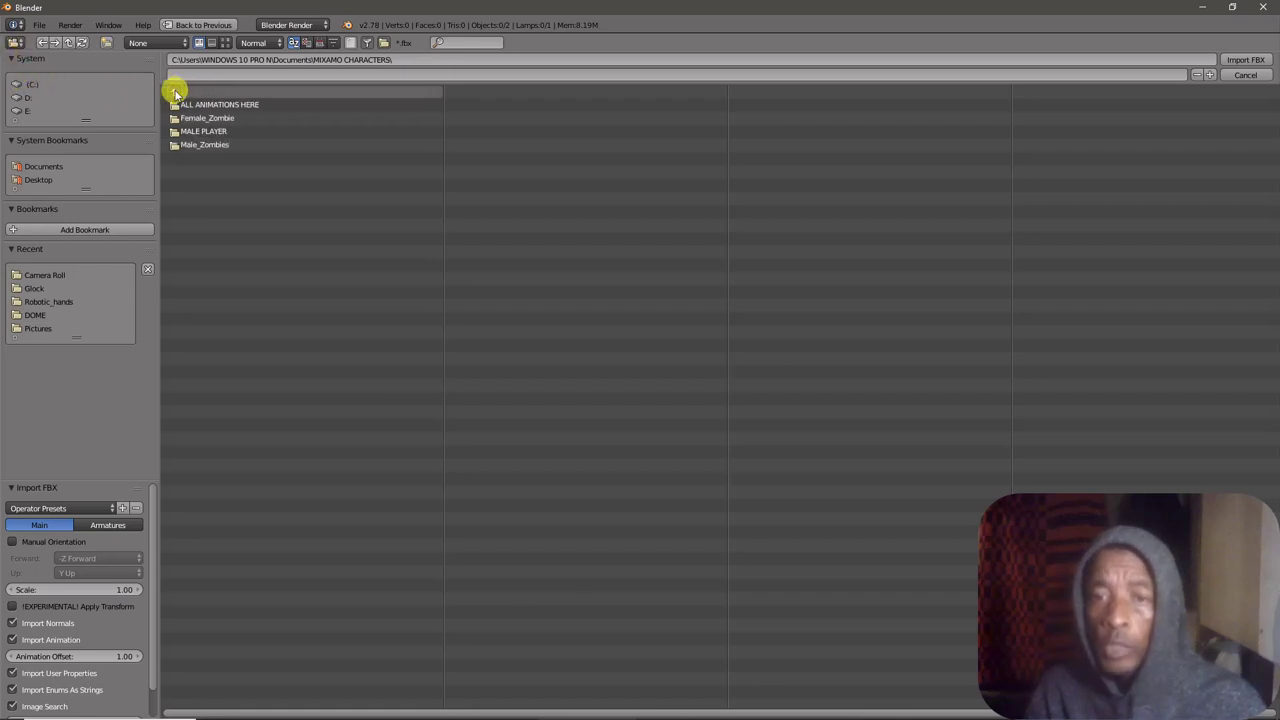
left_click(198, 130)
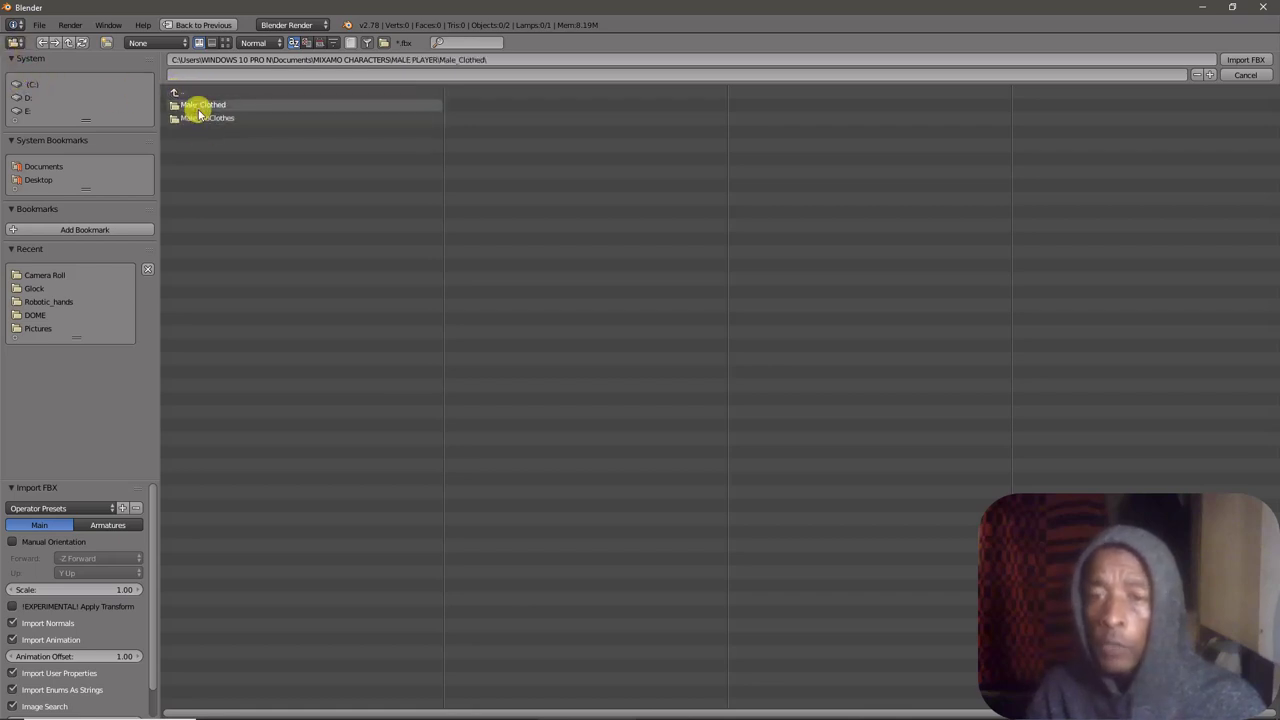
left_click(198, 109)
left_click(198, 108)
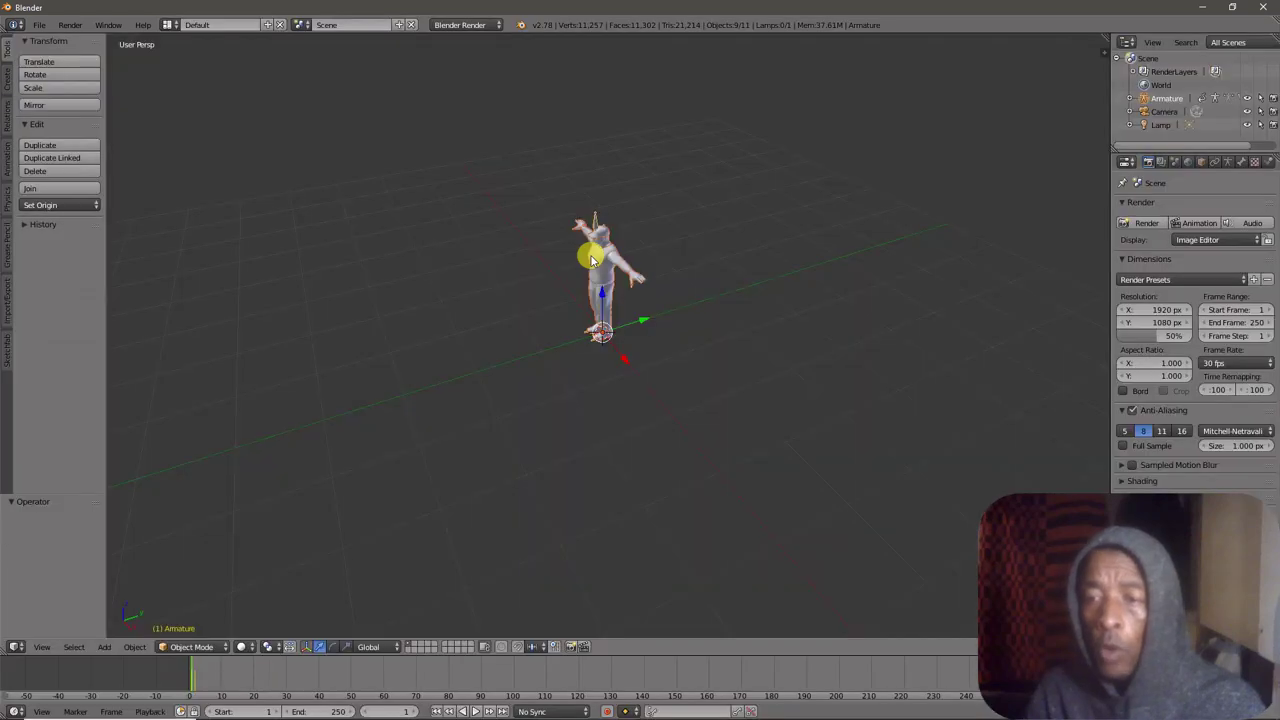
Select the character's Body mesh, show its textures and set the viewport shading to Material
scroll(588, 248, "up", 6)
middle_click_drag(588, 247, 701, 187)
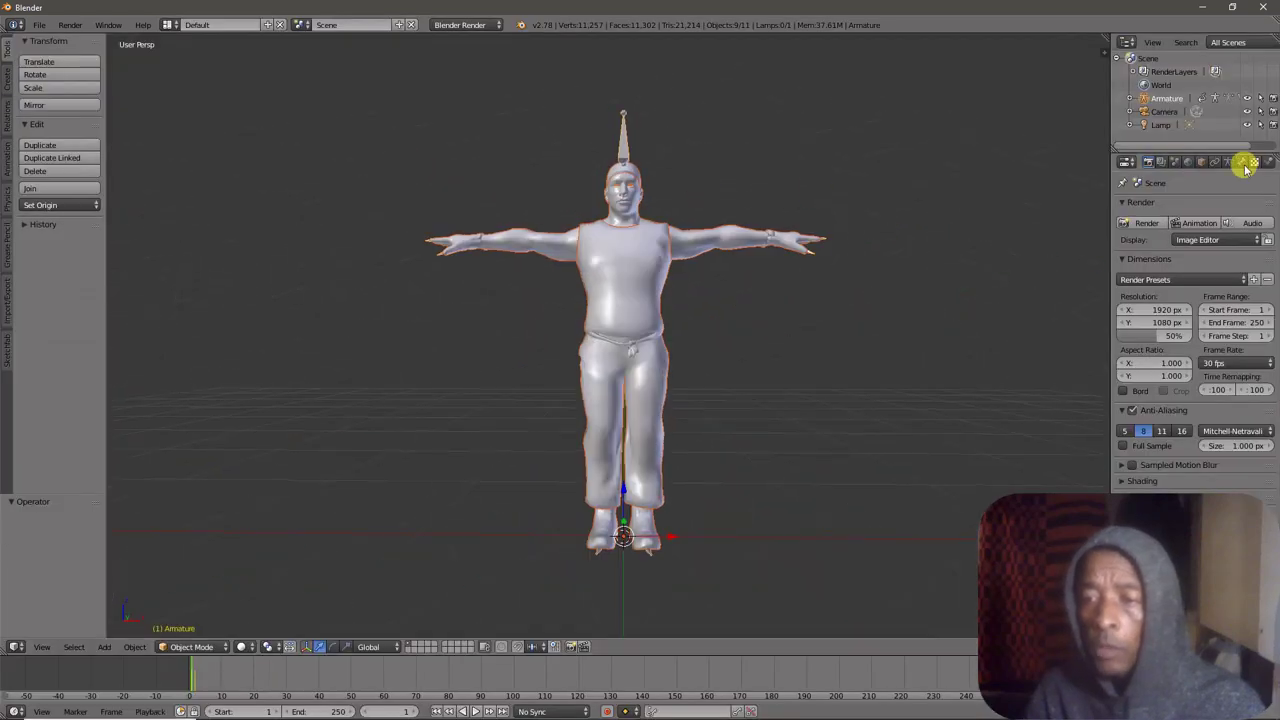
left_click(1130, 98)
scroll(1135, 98, "down", 3)
left_click(1173, 82)
left_click(1267, 162)
left_click(242, 647)
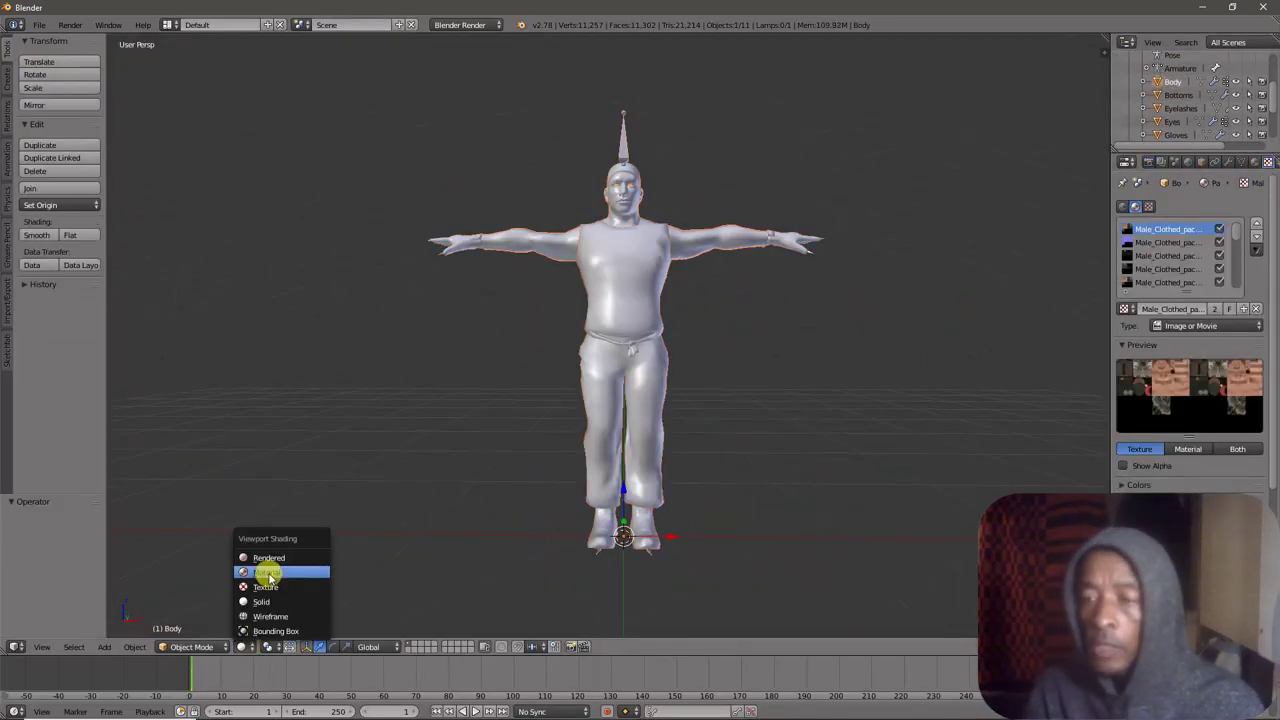
left_click(268, 573)
Delete the camera from the scene and change the lamp's type to Hemi
scroll(1174, 115, "down", 3)
right_click(1172, 120)
left_click(1174, 120)
left_click(1162, 133)
left_click(1228, 162)
left_click(1225, 354)
Delete the character's Eyelashes mesh and frame the view on the Tops mesh
scroll(660, 237, "up", 8)
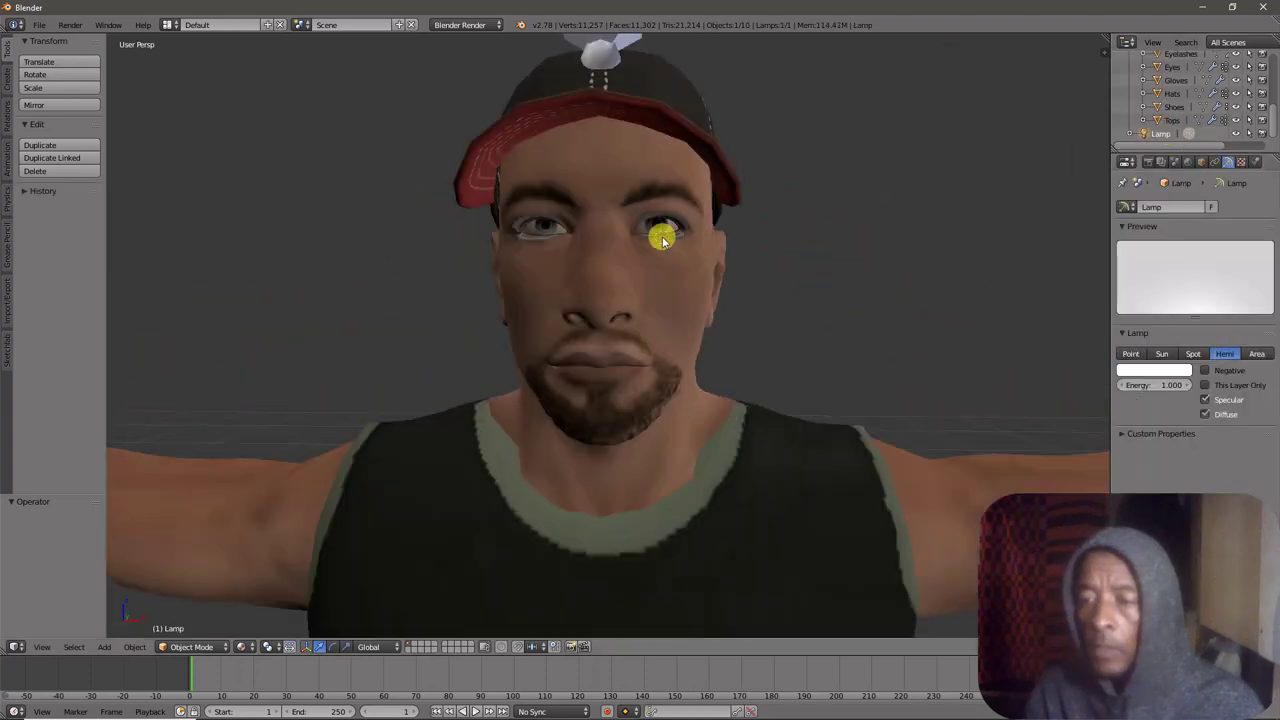
left_click(1166, 94)
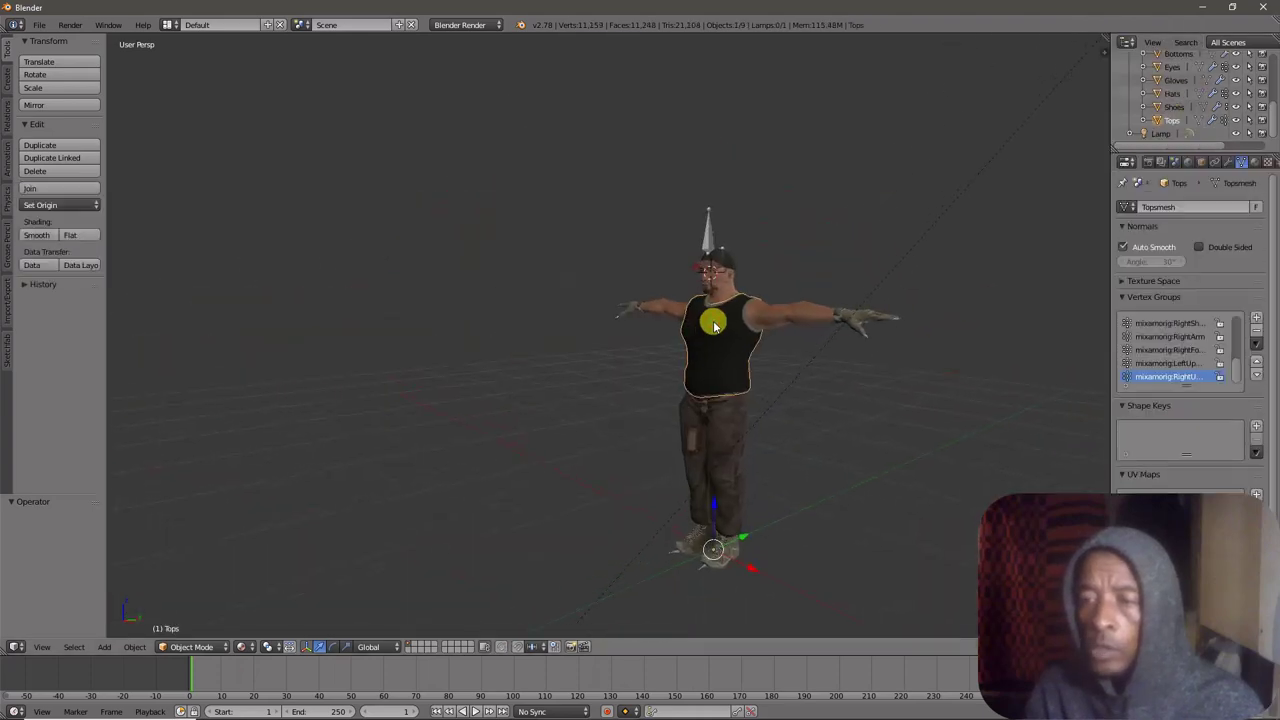
scroll(713, 325, "down", 5)
middle_click_drag(713, 325, 840, 328)
left_click(42, 647)
mouse_move(90, 457)
left_click(246, 511)
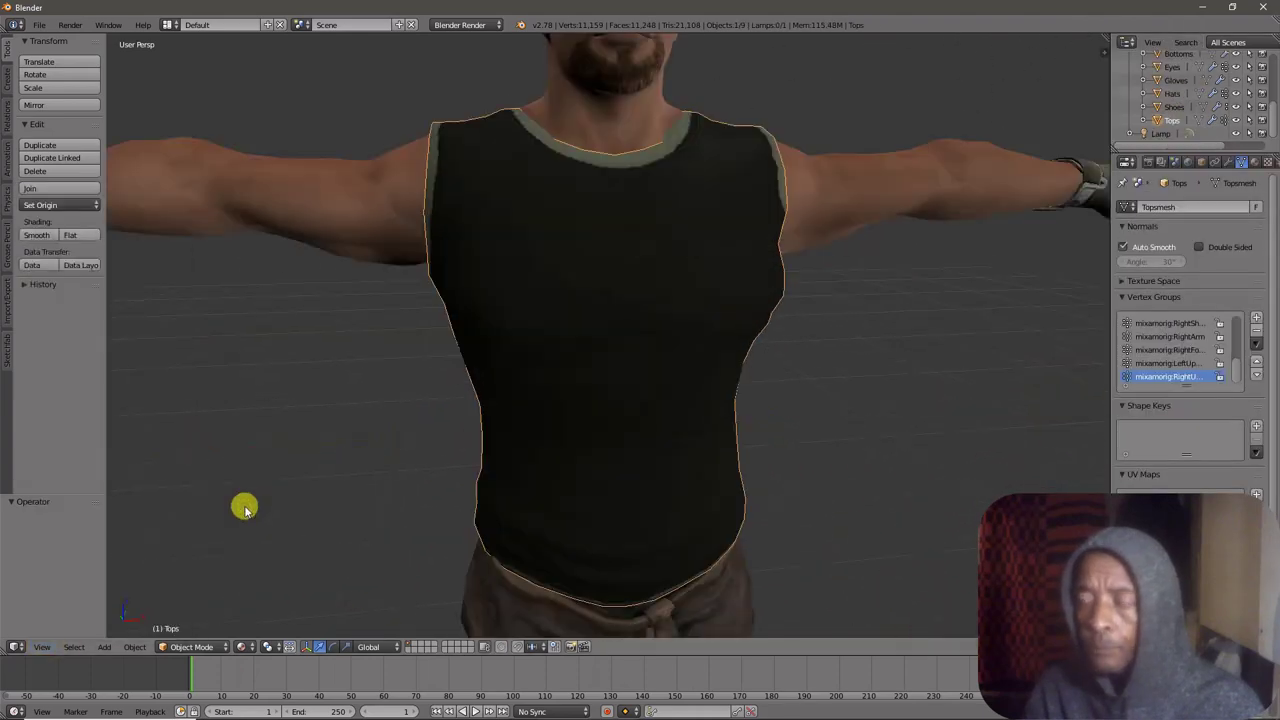
Select the character's Body mesh and put it into Edit Mode
scroll(459, 363, "down", 4)
right_click(652, 243)
scroll(652, 243, "up", 3)
left_click(190, 647)
left_click(190, 604)
Delete the stray face at the lower end of the Body mesh and return to Object Mode
middle_click_drag(626, 297, 470, 310)
scroll(629, 289, "up", 5)
scroll(629, 289, "down", 4)
scroll(500, 330, "down", 3)
middle_click_drag(556, 590, 770, 300, "shift")
scroll(560, 394, "up", 6)
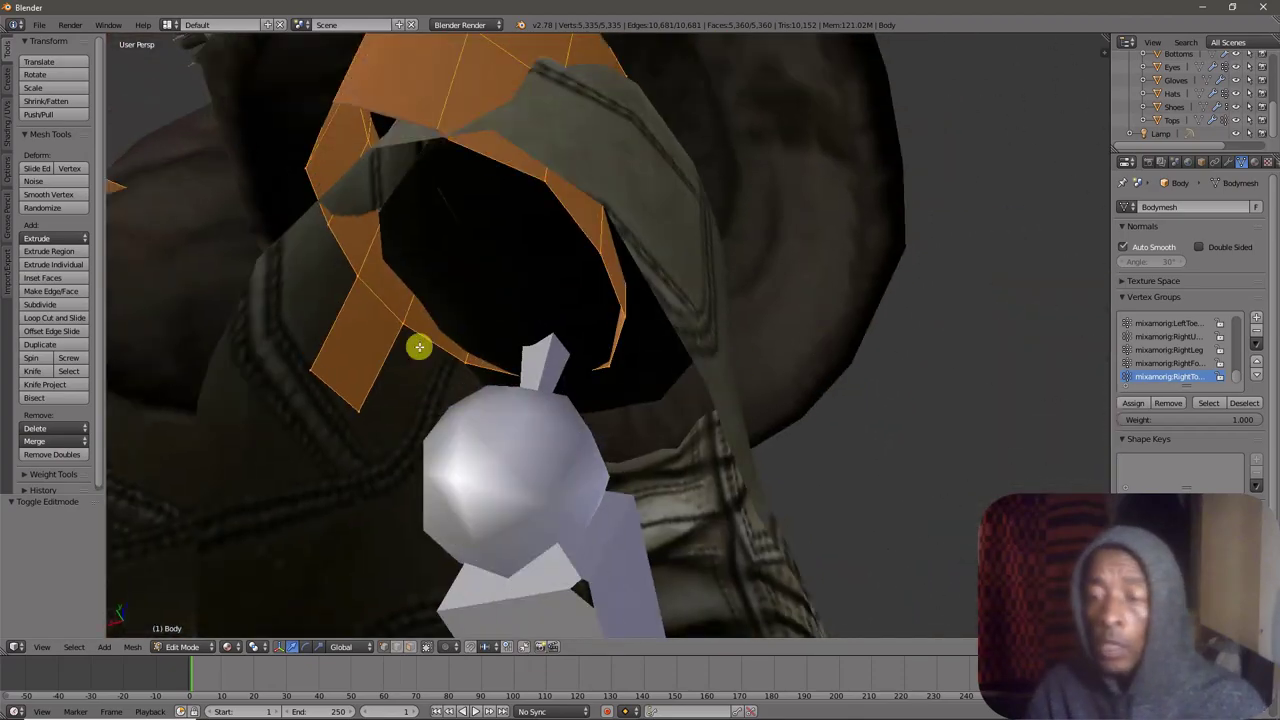
key("a")
right_click(360, 318)
key("x")
left_click(350, 344)
middle_click_drag(440, 330, 666, 234)
scroll(640, 263, "up", 4)
scroll(640, 263, "down", 6)
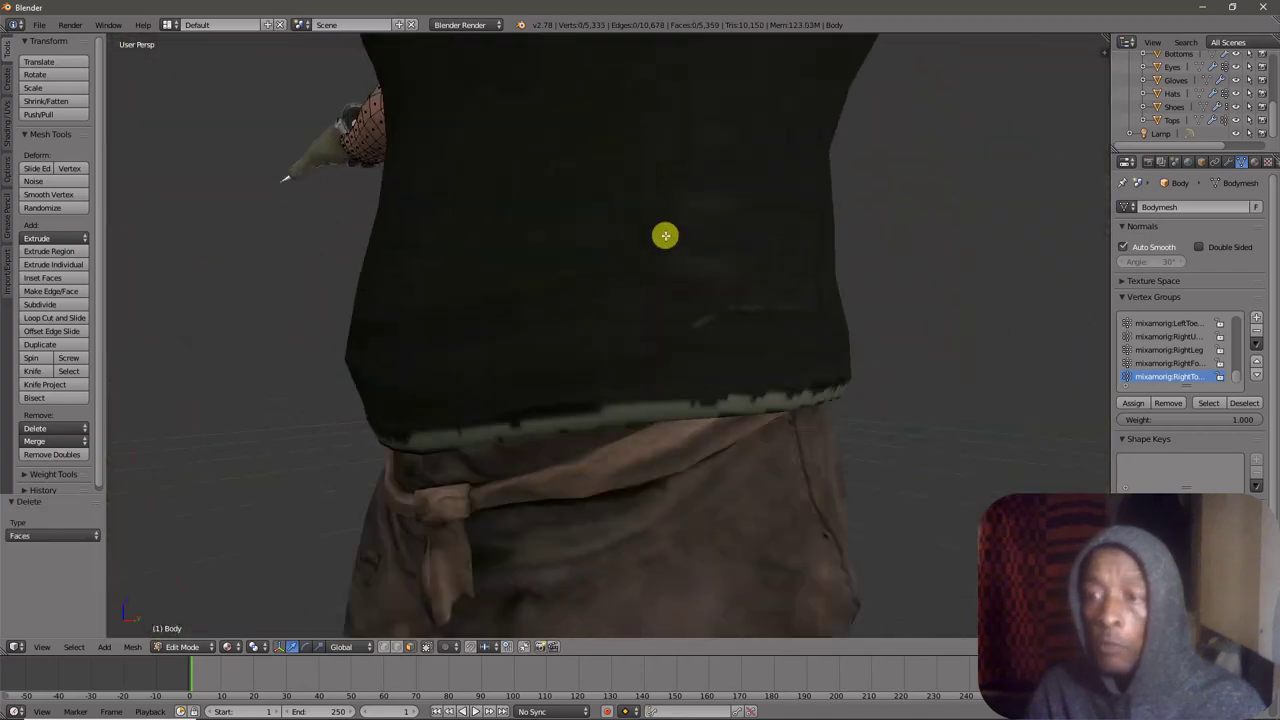
scroll(666, 234, "down", 7)
left_click(178, 647)
left_click(186, 630)
Hide the Tops and Bottoms clothing meshes to expose the body geometry underneath
right_click(648, 215)
left_click(1235, 120)
scroll(654, 286, "up", 8)
right_click(656, 290)
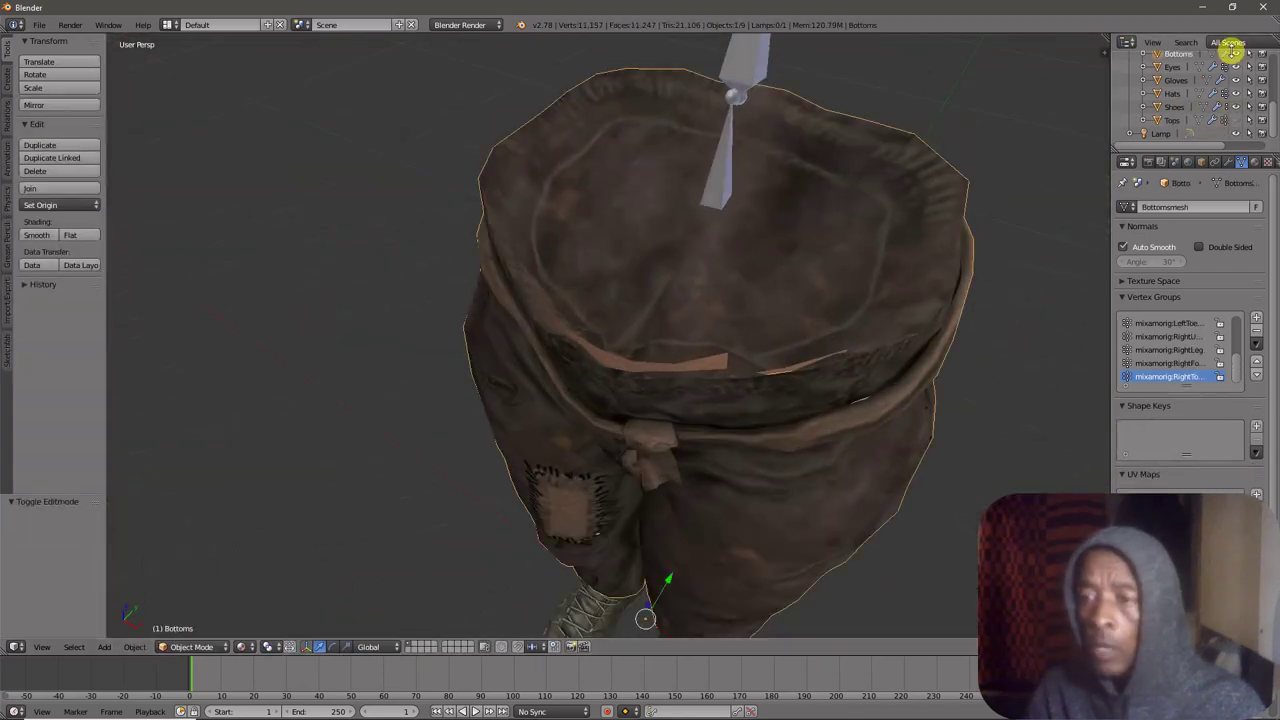
left_click(1235, 54)
In Edit Mode, select the linked waist band of the Body mesh and delete it
right_click(660, 375)
left_click(172, 646)
left_click(182, 614)
right_click(675, 375)
key("l")
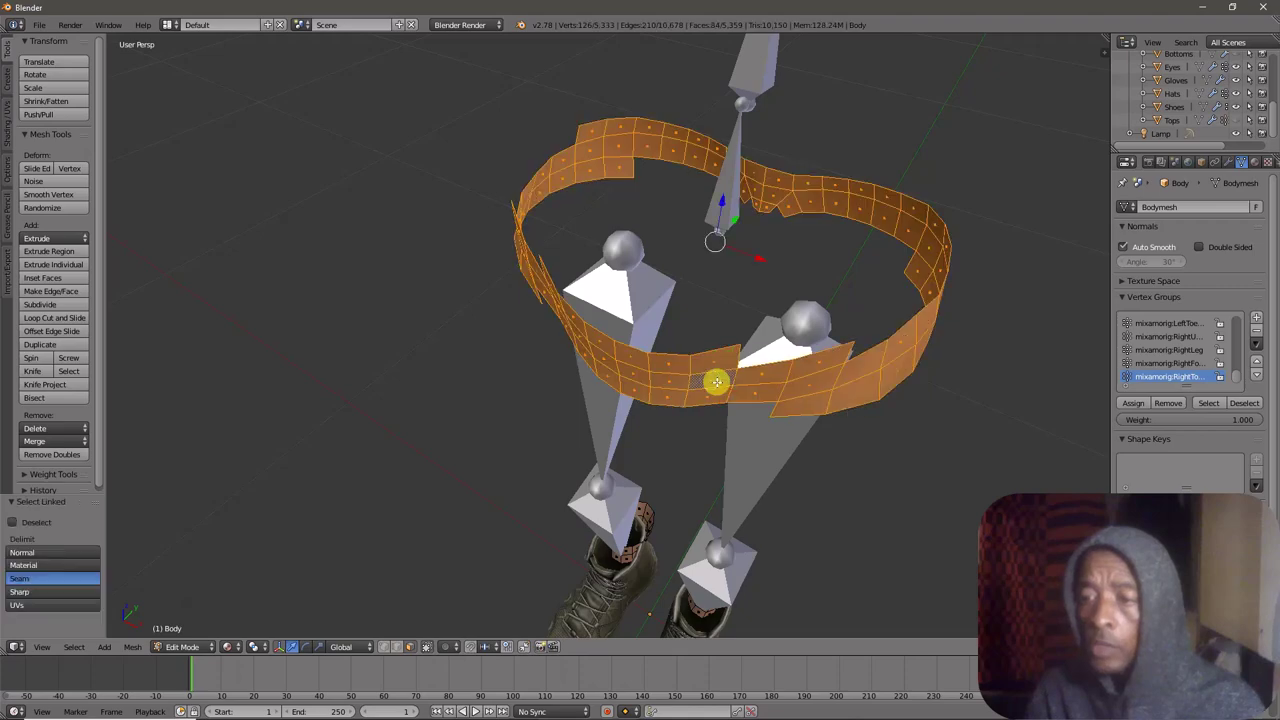
key("x")
left_click(716, 381)
Select the linked ankle pieces of the Body mesh inside both boots and delete them
scroll(700, 375, "down", 3)
middle_click_drag(700, 375, 654, 497)
scroll(652, 497, "down", 1)
right_click(643, 496)
key("l")
key("l")
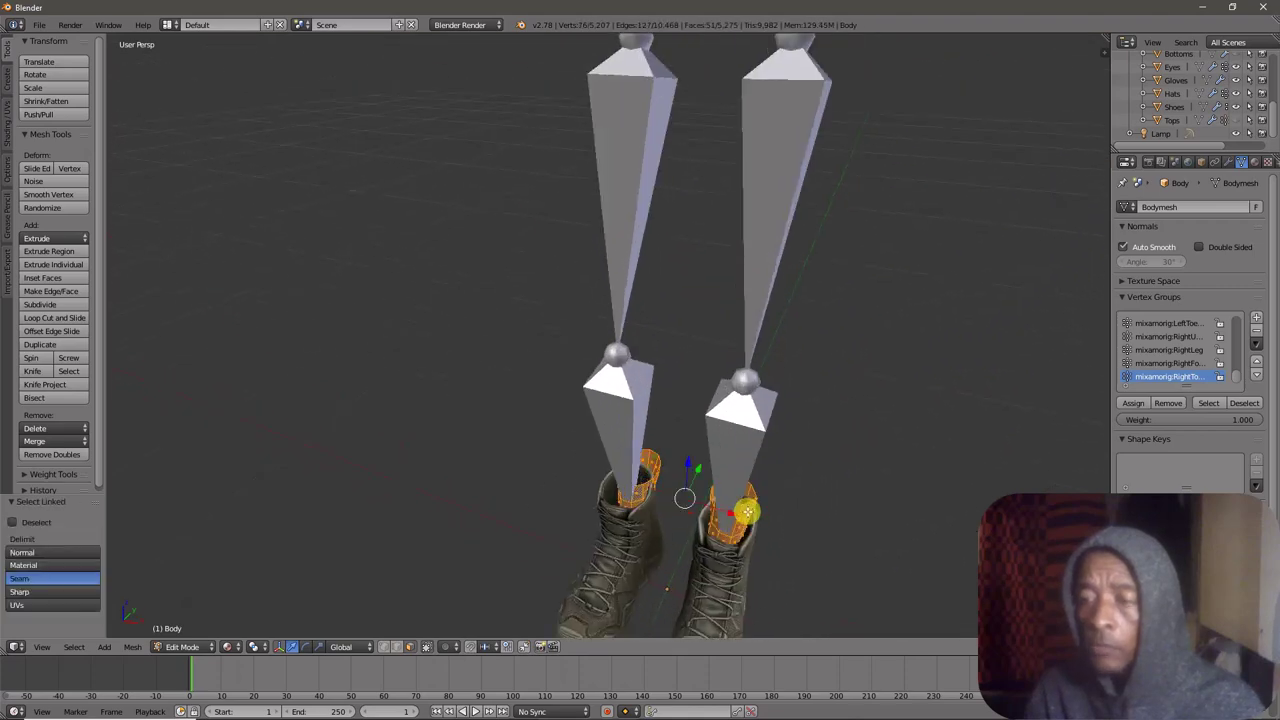
scroll(743, 511, "down", 3)
middle_click_drag(743, 511, 690, 440)
key("x")
left_click(785, 522)
Select the linked teeth and mouth interior inside the head and delete them from the Body mesh
scroll(660, 400, "down", 4)
scroll(610, 230, "up", 6)
middle_click_drag(610, 230, 535, 268)
key("l")
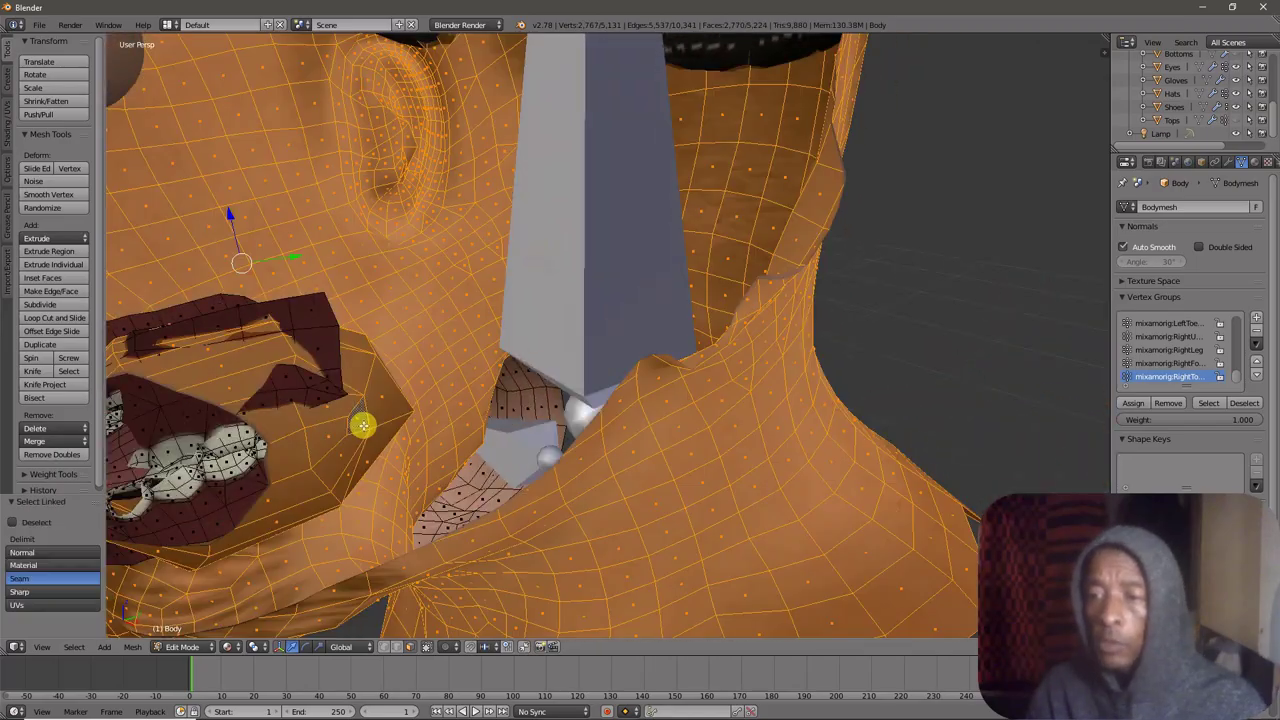
key("a")
key("l")
key("l")
middle_click_drag(363, 423, 551, 255)
key("x")
left_click(223, 457)
Select the head's linked faces and reveal any hidden geometry to check the remaining Body mesh
scroll(554, 409, "down", 7)
scroll(538, 370, "up", 6)
scroll(540, 372, "down", 2)
key("l")
scroll(546, 397, "down", 2)
scroll(551, 255, "down", 5)
Unhide the Tops and Bottoms meshes and return the Body mesh to Object Mode
left_click(1236, 120)
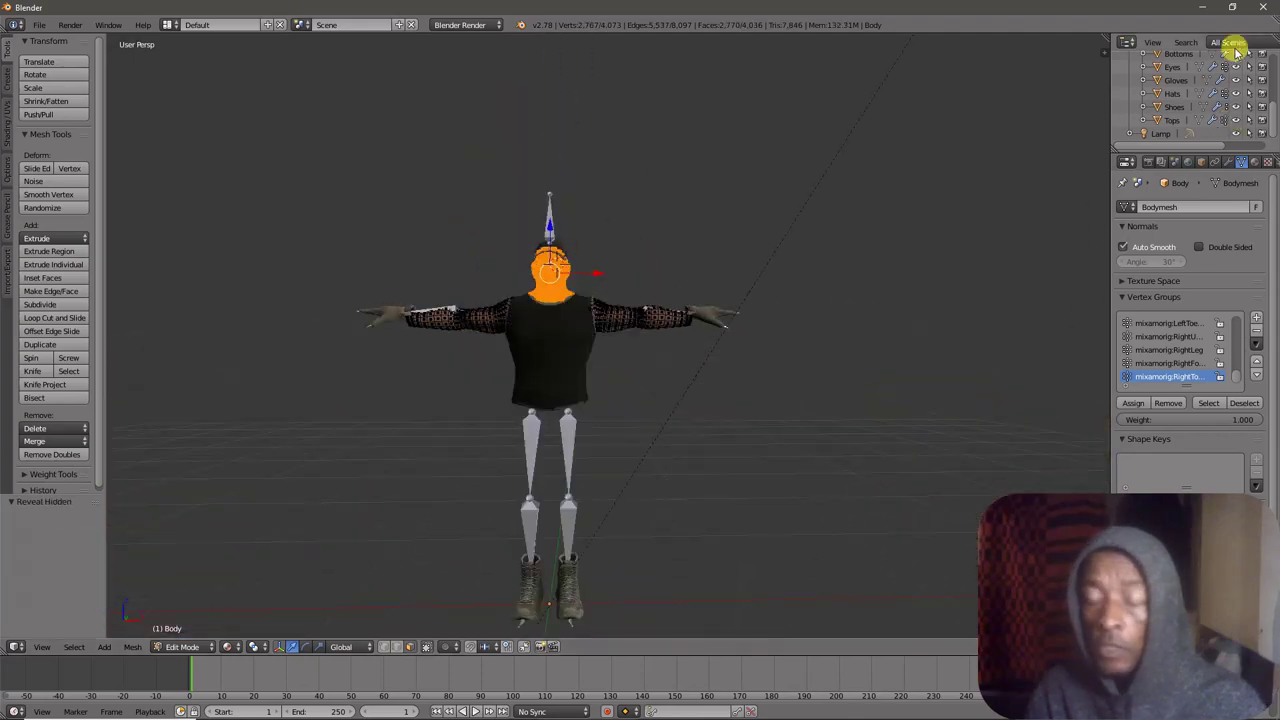
left_click(1236, 54)
left_click(184, 647)
left_click(191, 632)
scroll(550, 240, "up", 8)
middle_click_drag(480, 200, 631, 286)
scroll(566, 189, "down", 8)
scroll(574, 362, "down", 4)
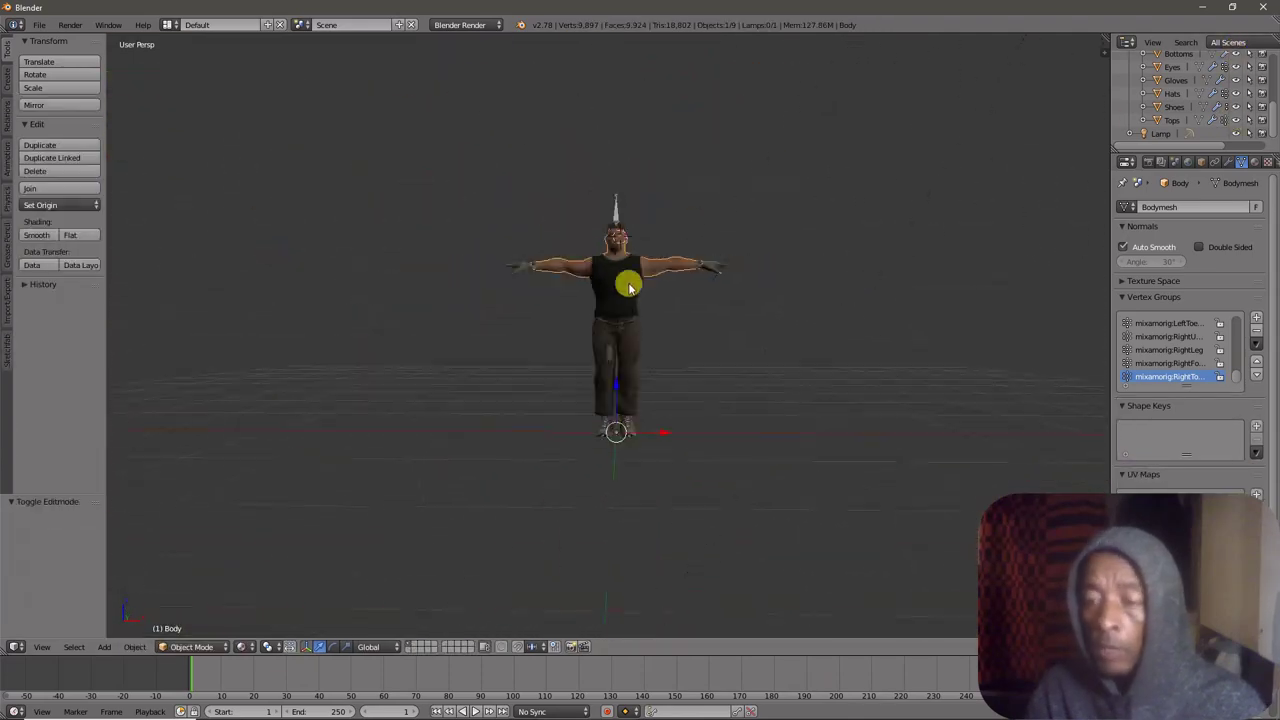
scroll(631, 286, "up", 5)
scroll(1174, 117, "up", 5)
Rename the character's Armature object as Player
left_click(1129, 98)
double_click(1170, 99)
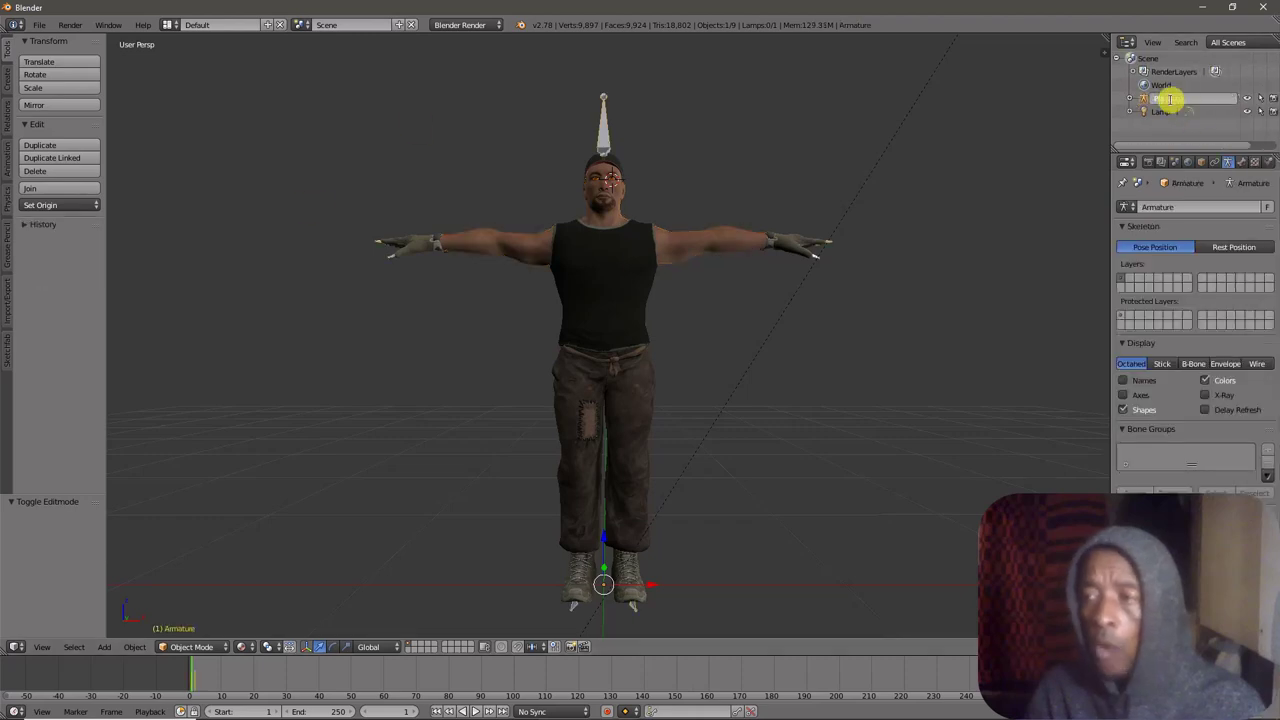
key("Return")
Center the 3D cursor at the origin and view all objects in the scene
left_click(42, 647)
mouse_move(70, 452)
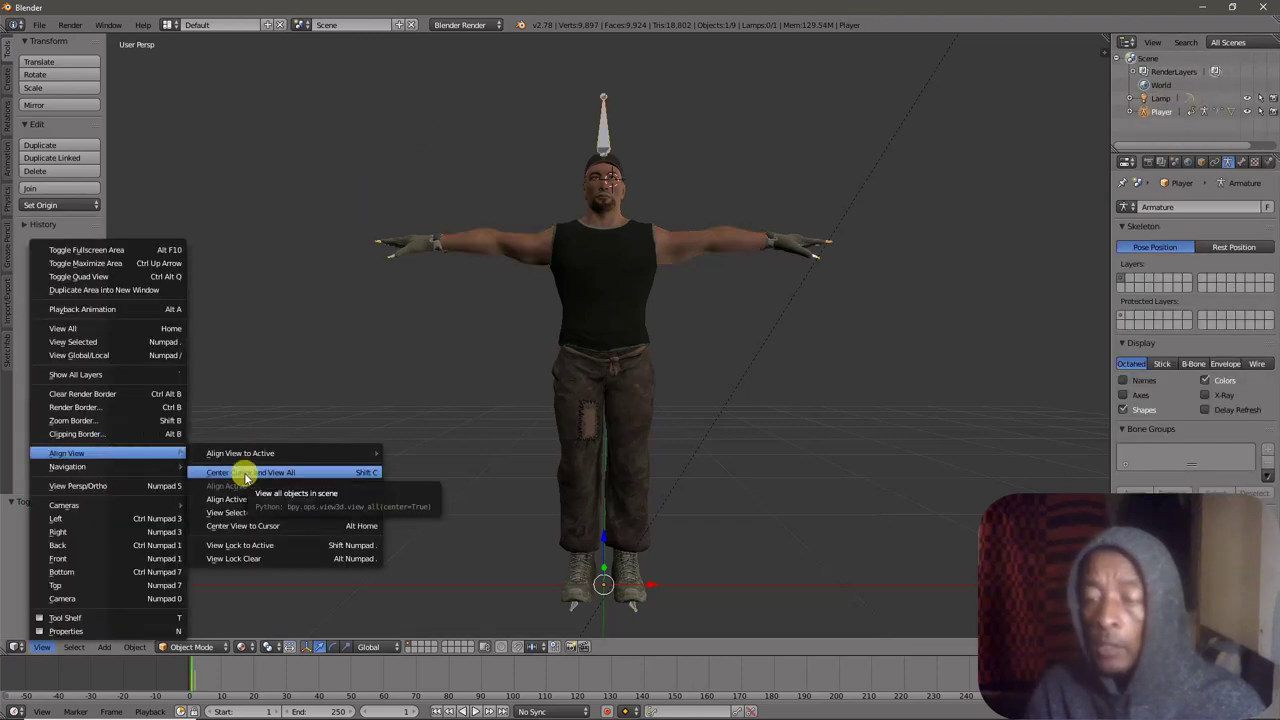
left_click(244, 473)
Enlarge the timeline area and turn it into a Dope Sheet editor
left_click_drag(630, 656, 640, 560)
scroll(651, 461, "down", 1)
middle_click_drag(651, 461, 621, 383, "shift")
left_click(15, 711)
left_click(97, 655)
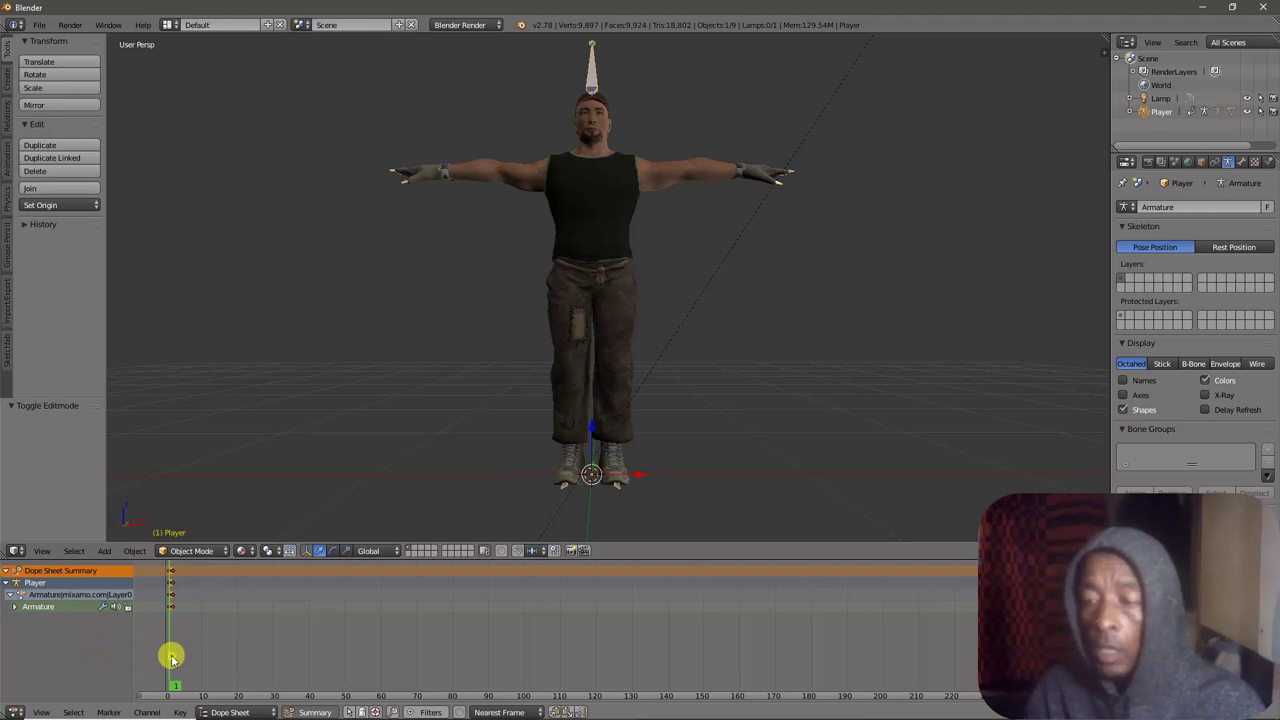
Delete all of the Player armature's imported keyframes and change the Dope Sheet editor's mode
key("x")
left_click(173, 622)
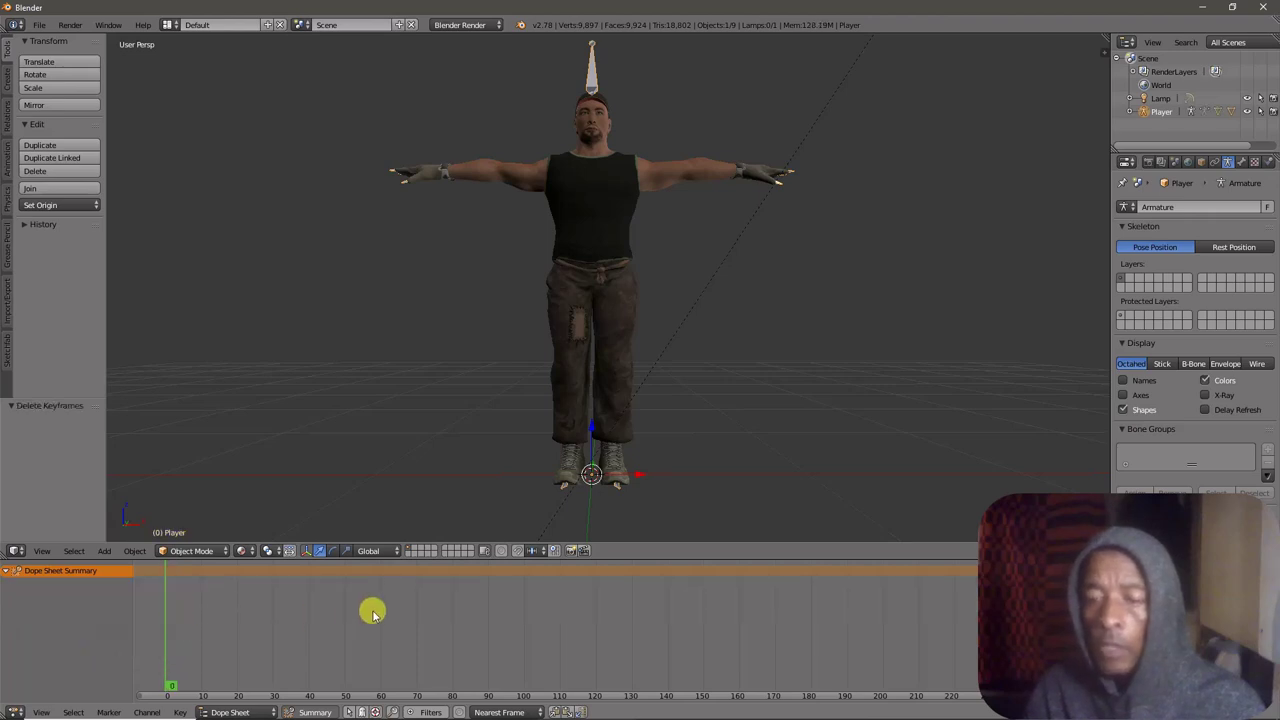
left_click(236, 712)
left_click(232, 668)
Import Breathing Idle.fbx from the ALL ANIMATIONS HERE folder inside MIXAMO CHARACTERS
left_click(39, 25)
mouse_move(80, 265)
left_click(205, 305)
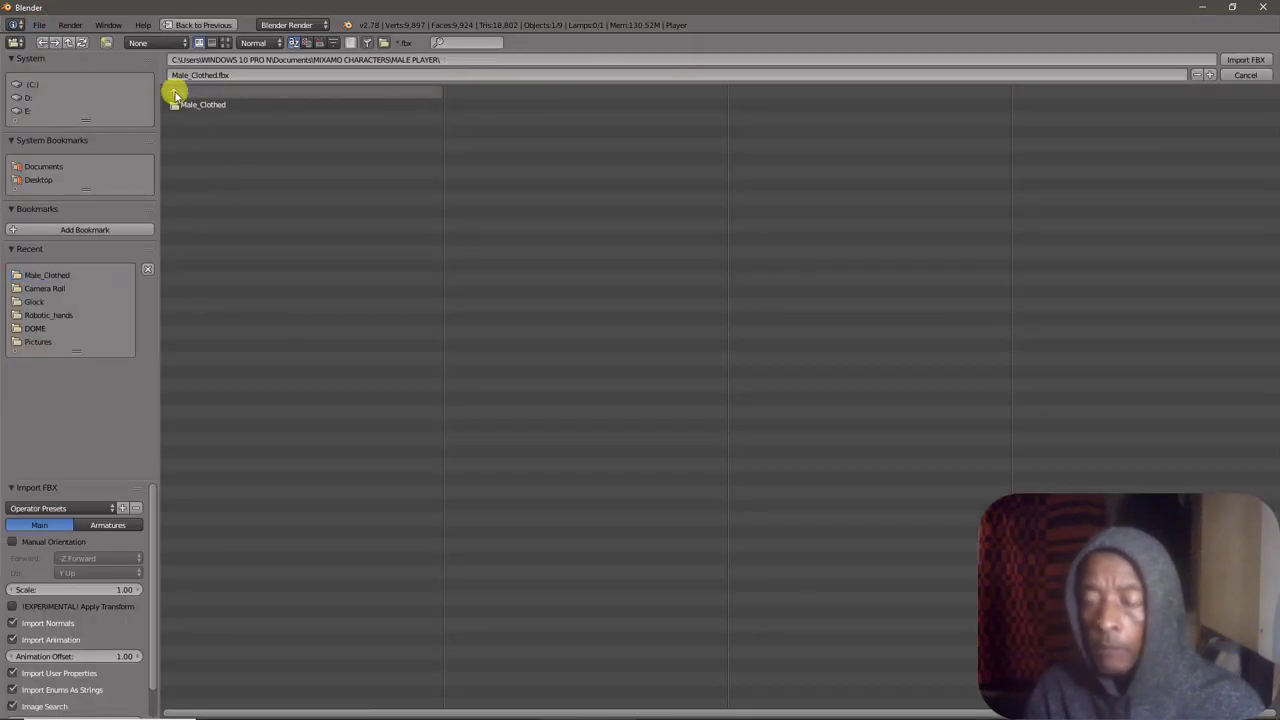
left_click(175, 92)
left_click(175, 92)
left_click(190, 278)
left_click(197, 105)
left_click(206, 105)
left_click(1246, 60)
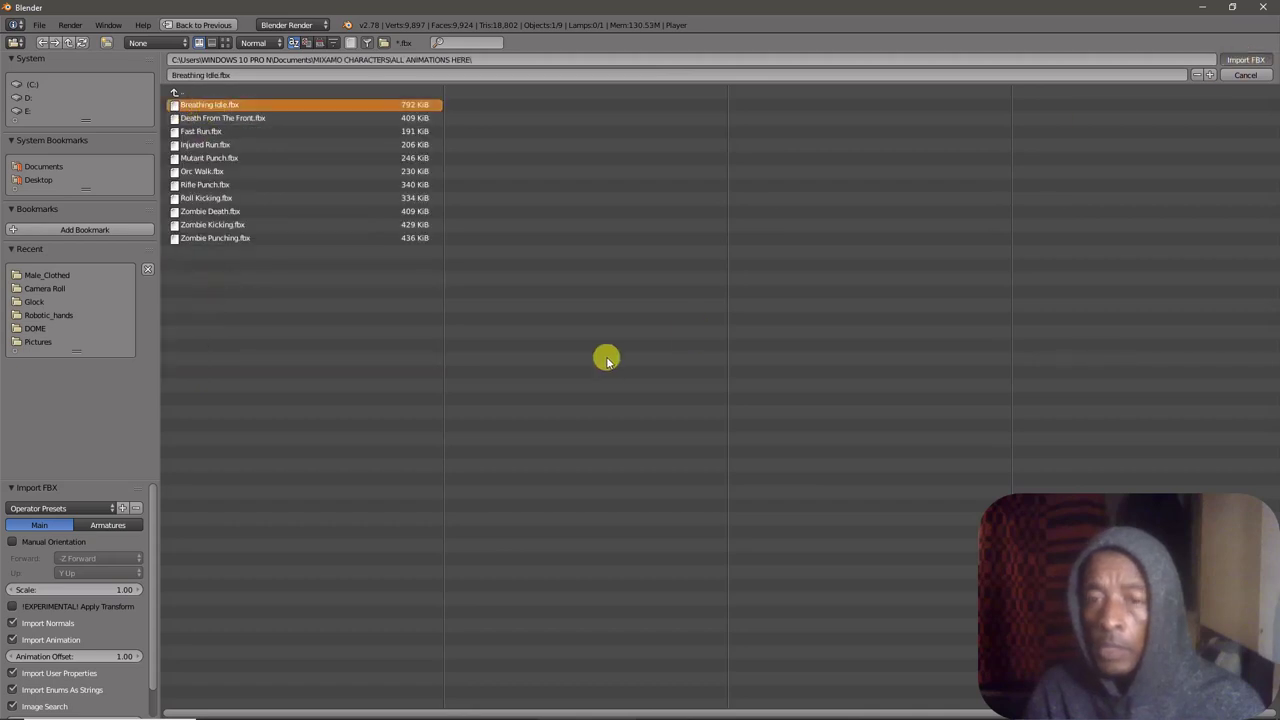
Rename the imported armature's action as Breath_Idle
key("alt+a")
key("alt+a")
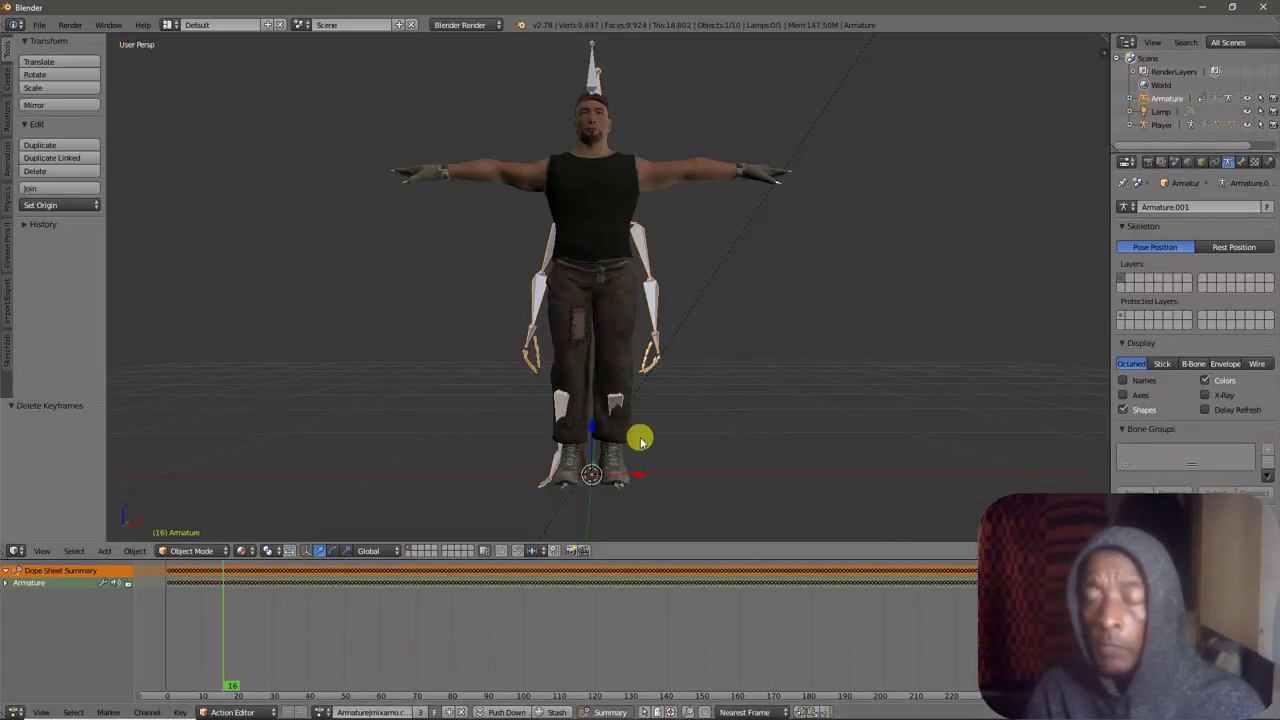
left_click(387, 711)
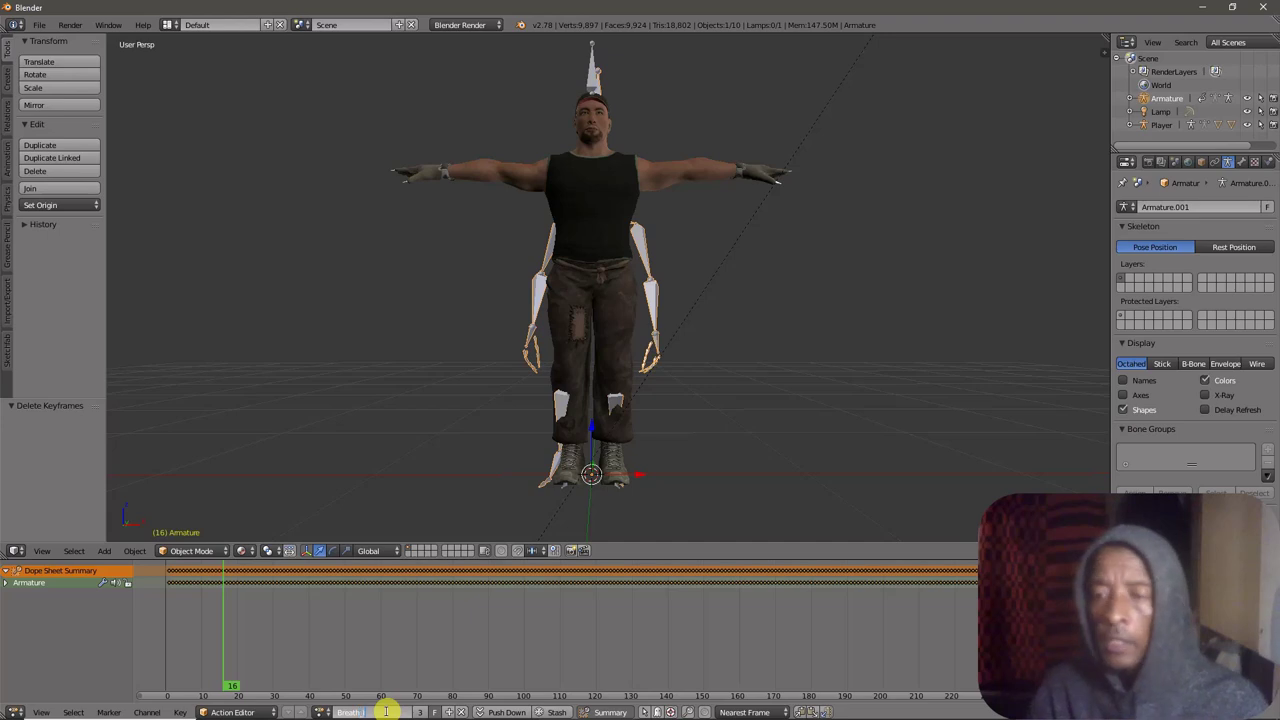
key("Return")
right_click(1163, 113)
left_click(1163, 113)
key("ctrl+z")
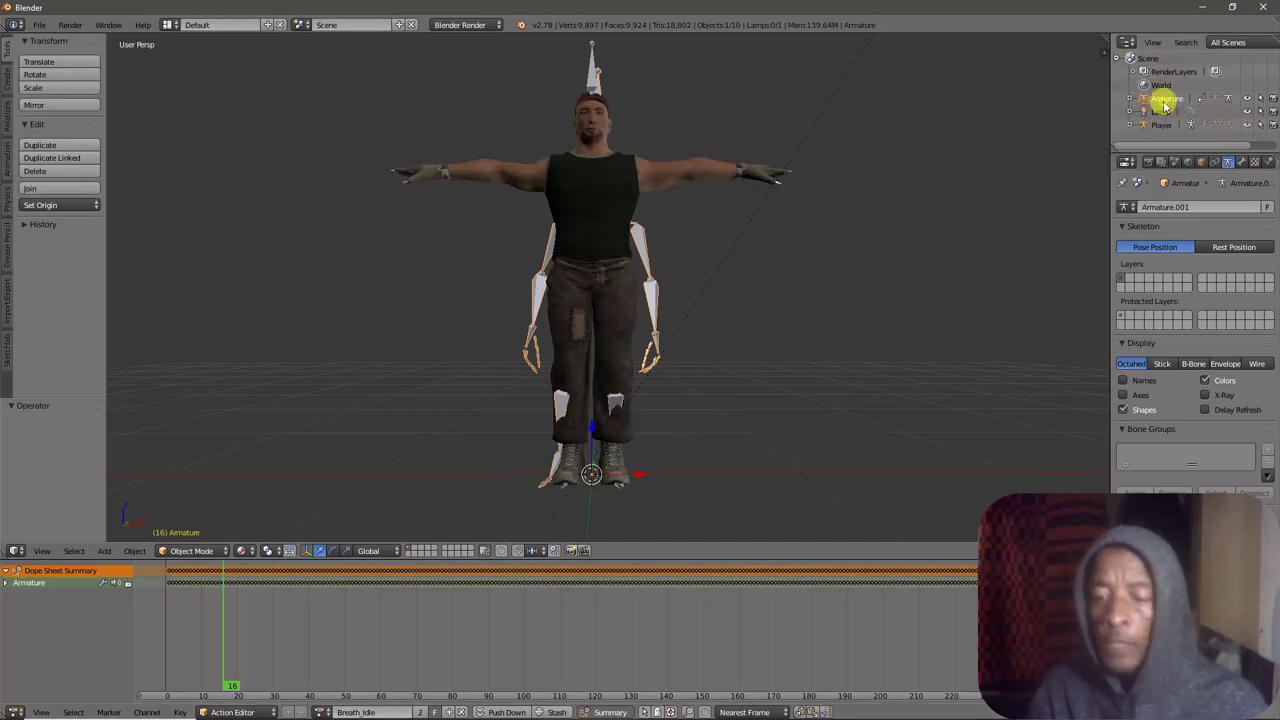
Delete the imported armature and assign the Breath_Idle action to the Player armature
right_click(1163, 99)
left_click(1163, 99)
left_click(1161, 112)
left_click(282, 712)
left_click(309, 592)
Play the Breath_Idle animation on the Player and inspect the character from behind
key("alt+a")
middle_click_drag(596, 268, 611, 350)
scroll(610, 349, "down", 1)
scroll(493, 602, "down", 8)
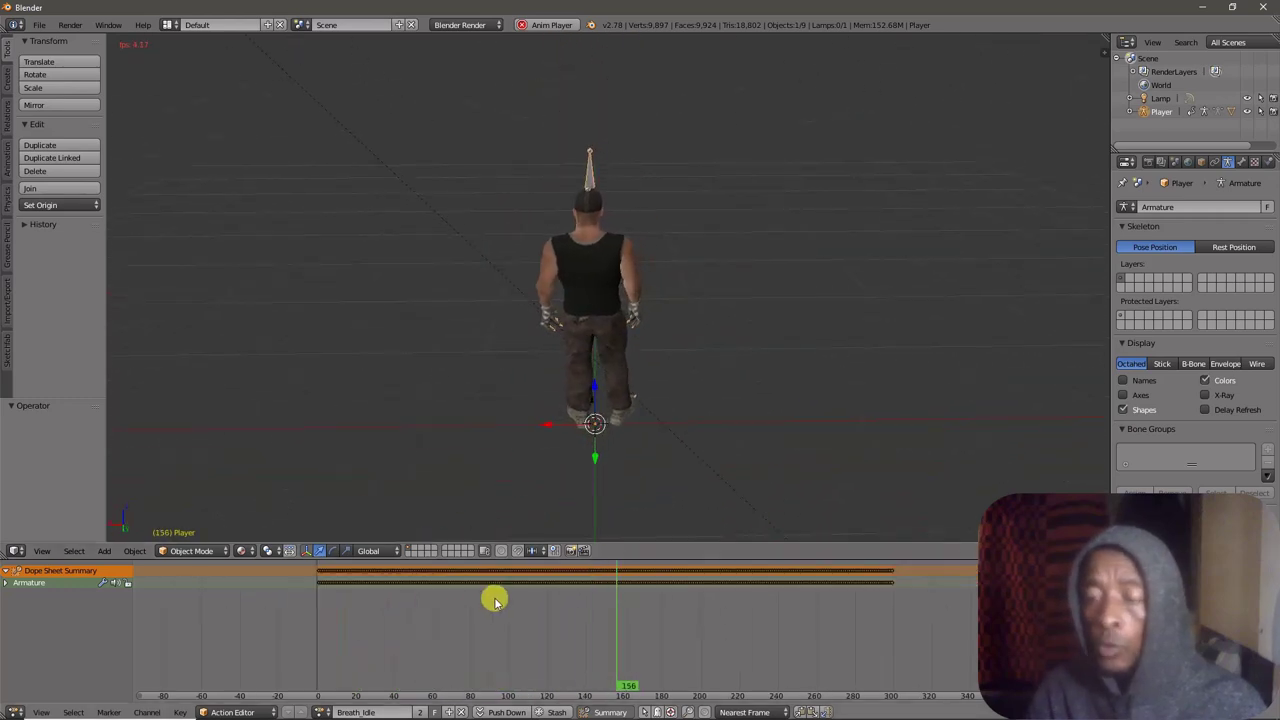
key("alt+a")
Import Orc Walk.fbx from the animations folder and rename its action as Walk
left_click(39, 25)
mouse_move(62, 263)
left_click(216, 305)
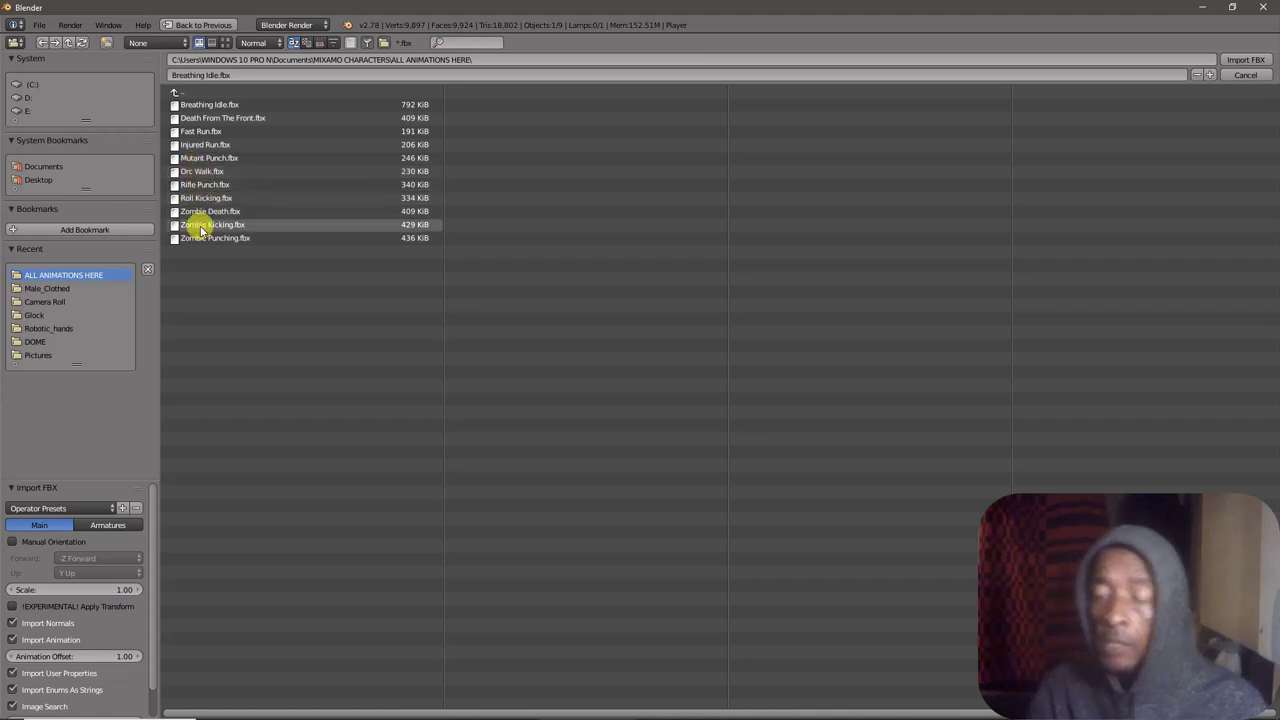
double_click(200, 171)
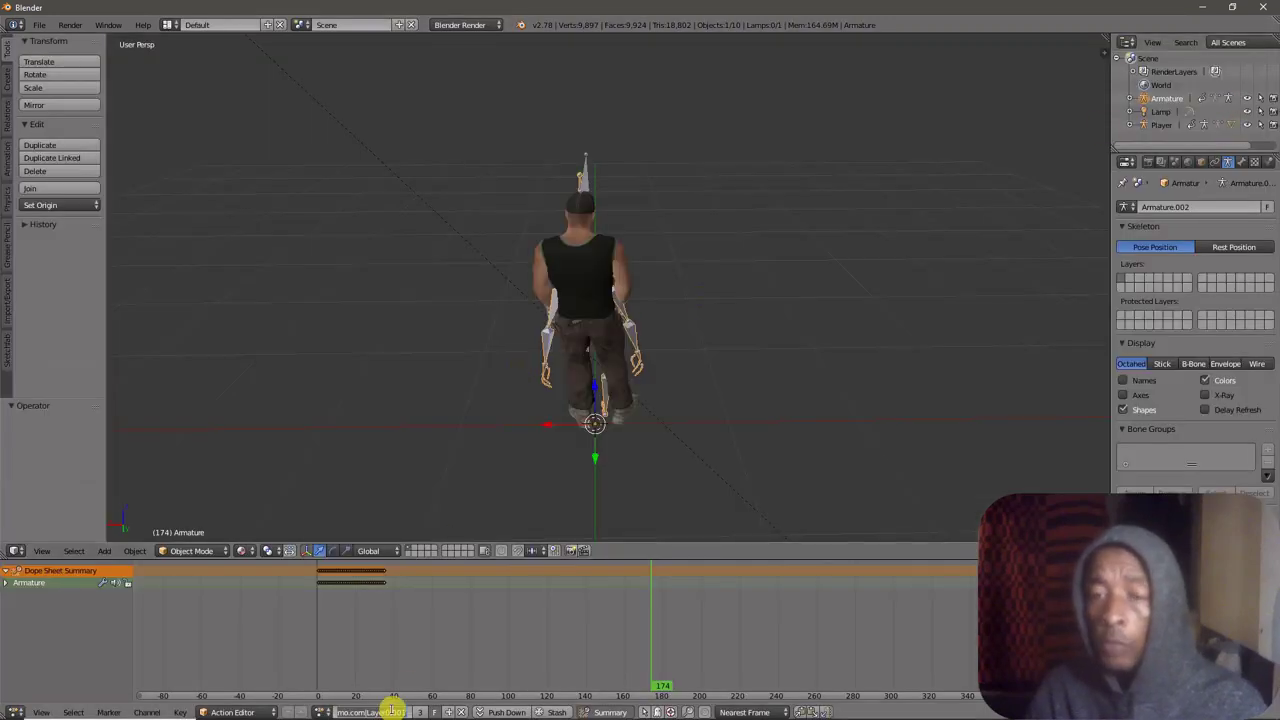
type("lk")
key("Return")
Delete the armature imported with the walk and assign the Walk action to the Player armature
right_click(1167, 98)
left_click(1162, 112)
key("alt+a")
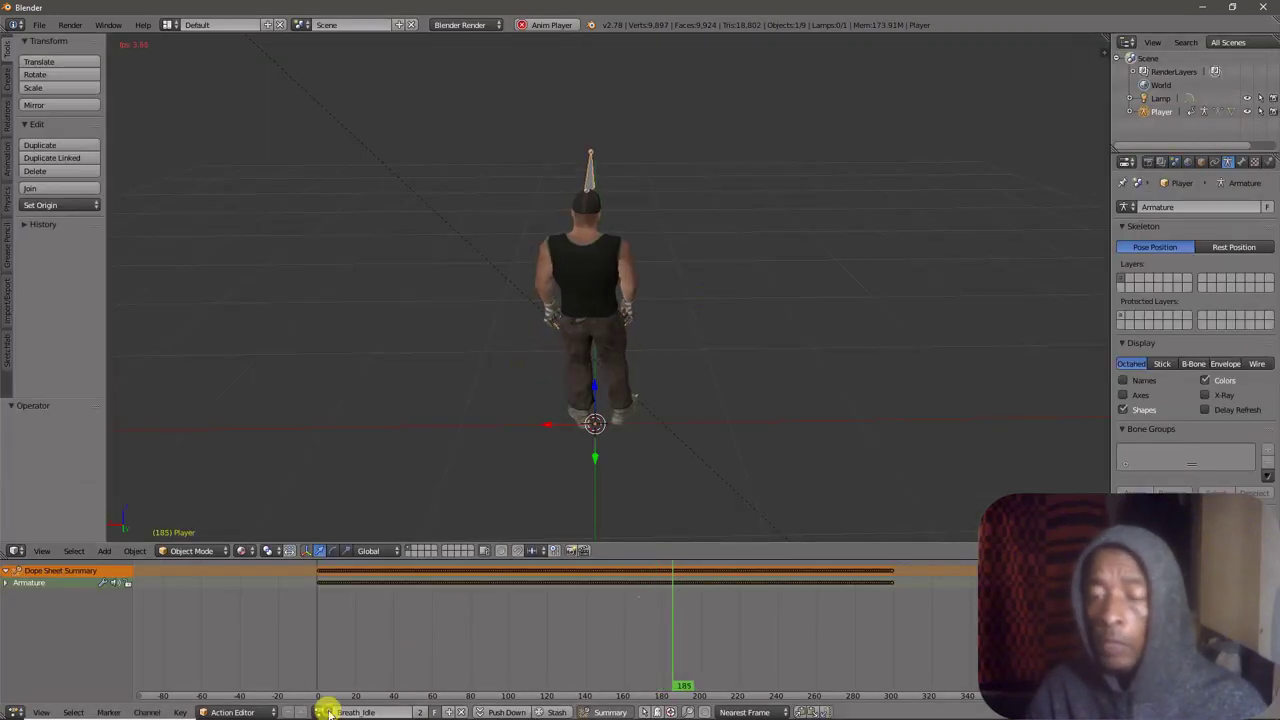
left_click(322, 712)
left_click(345, 618)
Replay the Walk animation from its start and inspect the Player from the front and from behind
left_click(318, 577)
middle_click_drag(470, 452, 786, 394)
left_click(319, 573)
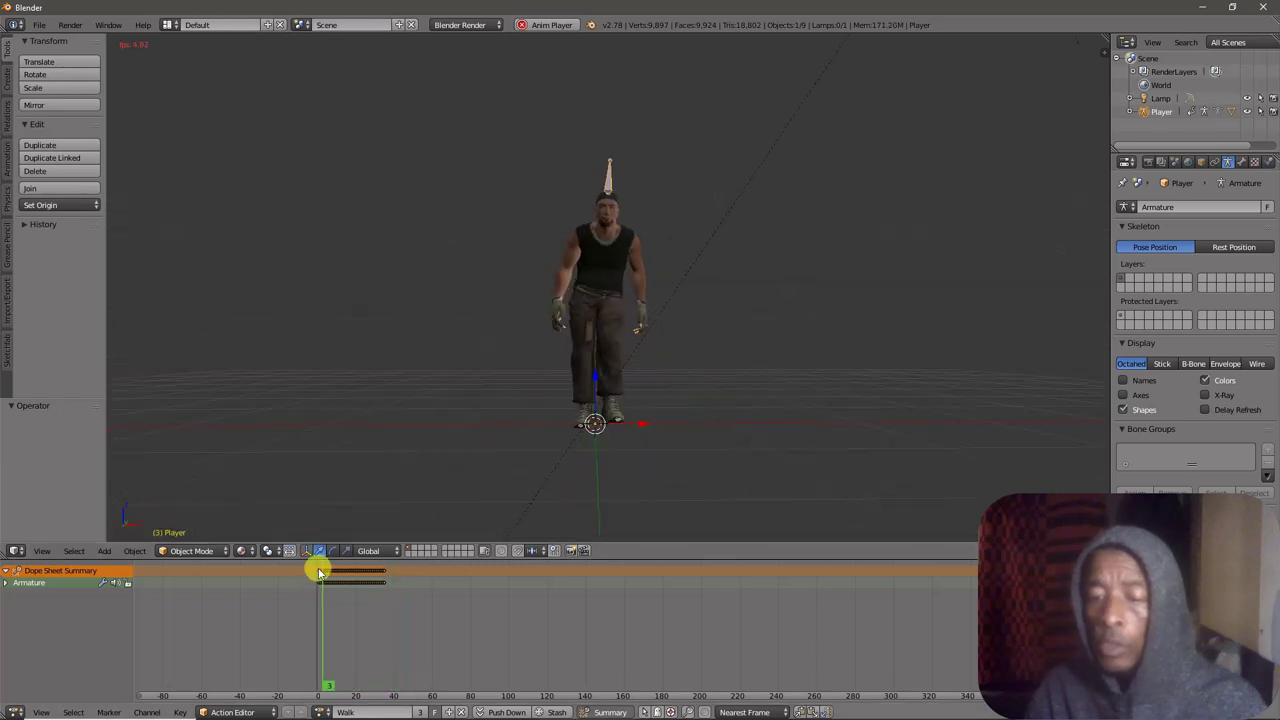
middle_click_drag(705, 375, 493, 463)
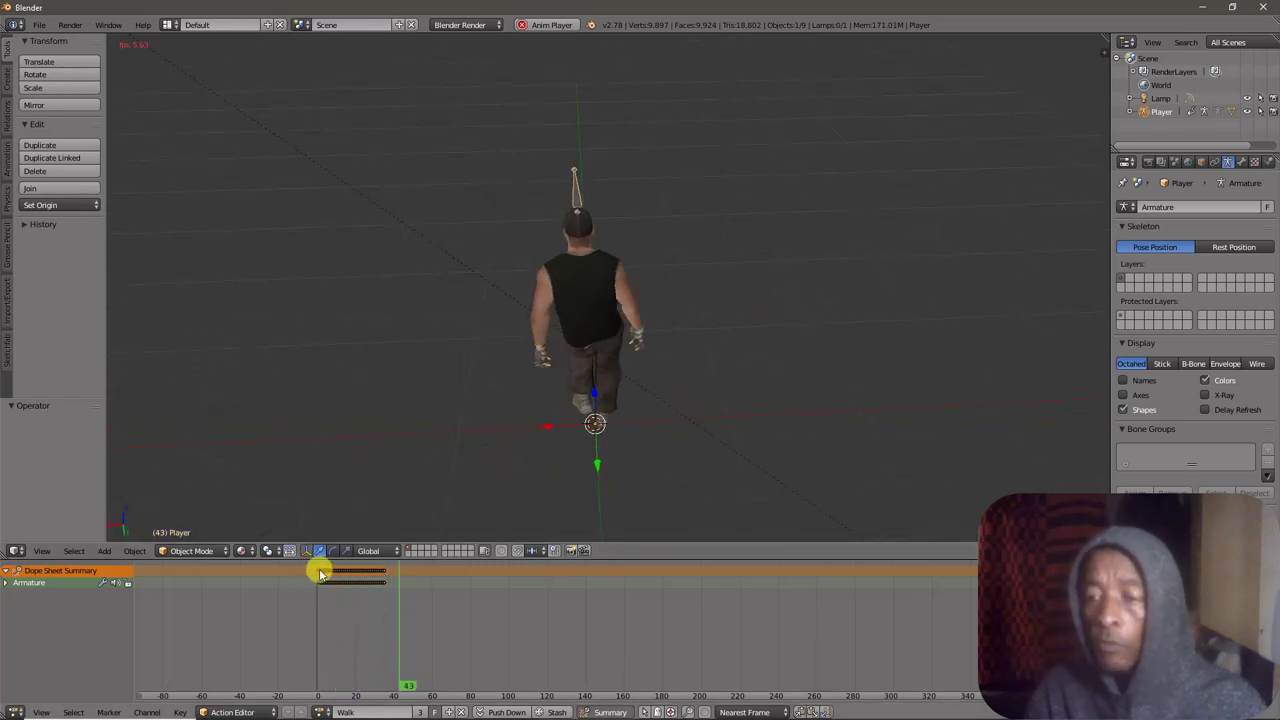
Import Fast Run.fbx from the animations folder and rename its action as Fast_Run
left_click(39, 24)
mouse_move(86, 263)
left_click(200, 294)
left_click(200, 132)
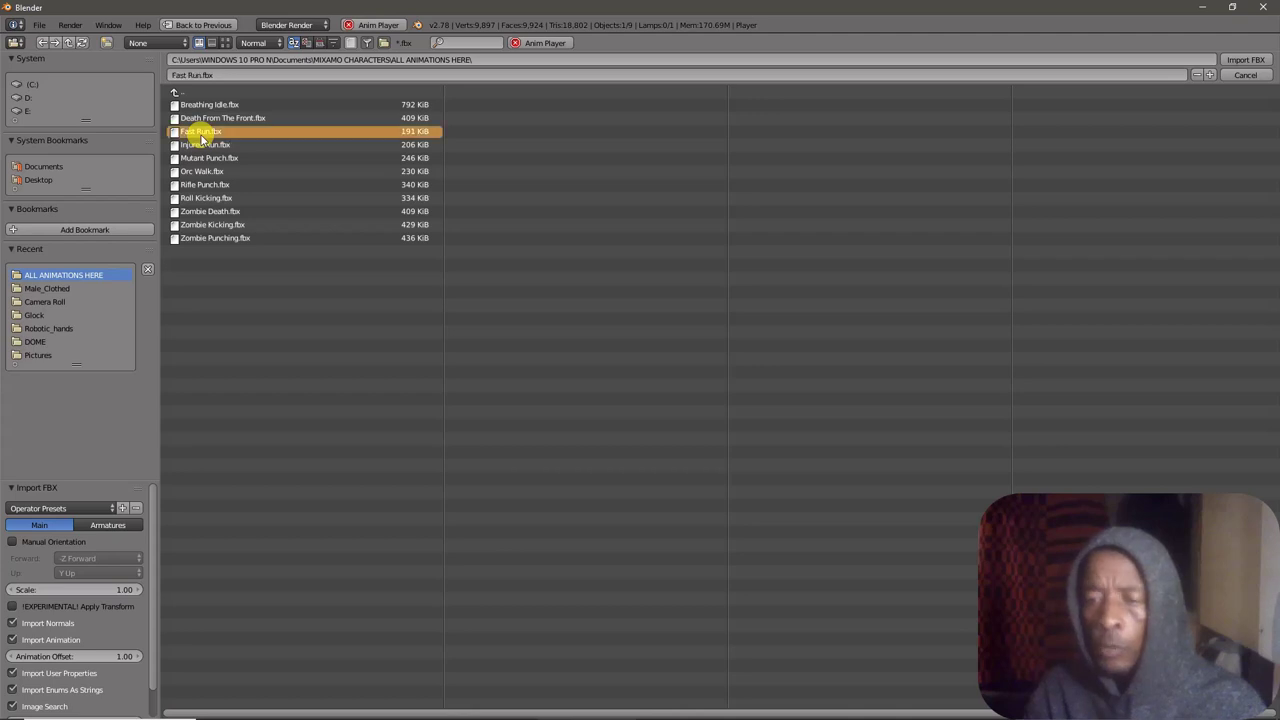
double_click(200, 132)
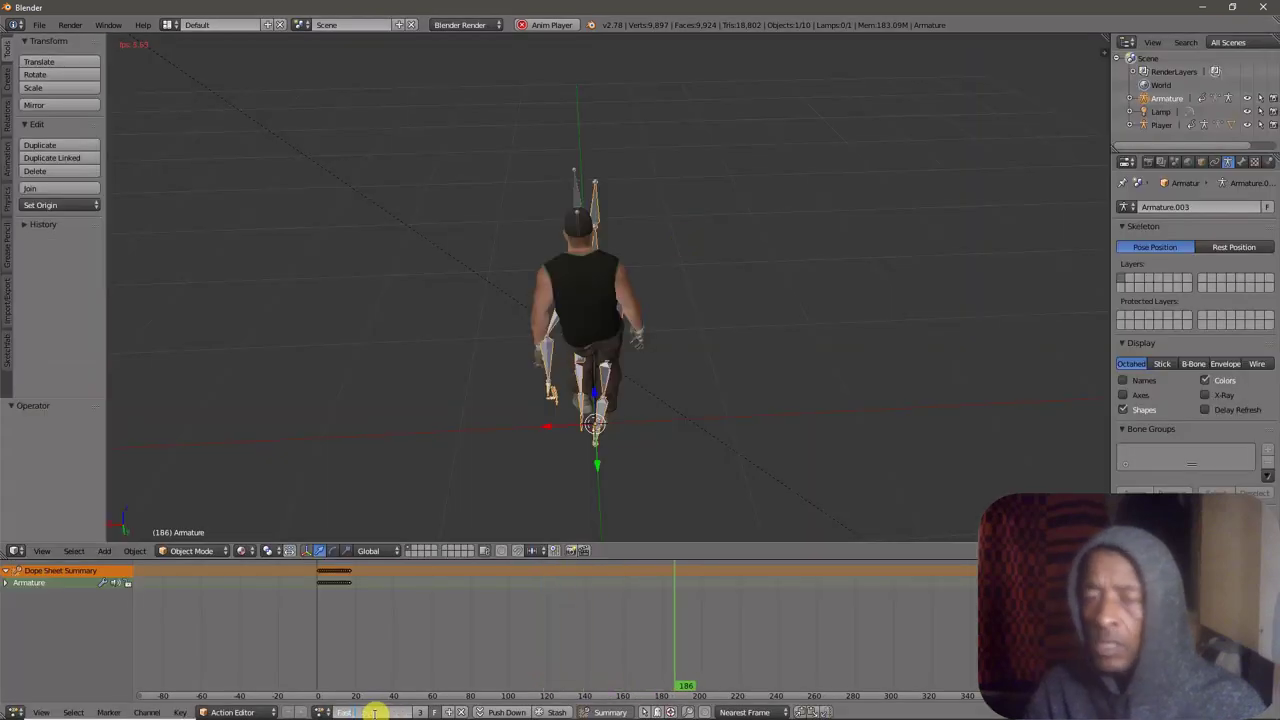
key("Return")
Delete the armature imported with the run and assign the Fast_Run action to the Player, checking its playback
key("x")
key("Return")
left_click(1163, 108)
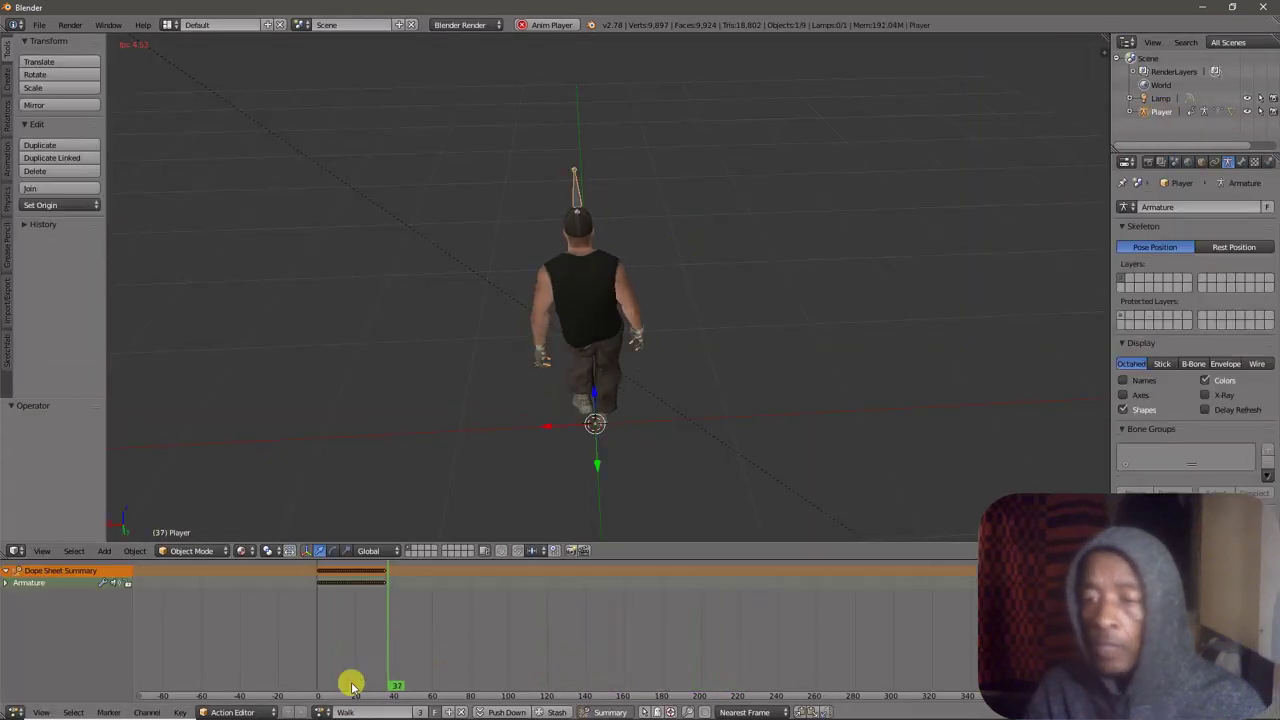
left_click(322, 712)
left_click(362, 620)
middle_click_drag(492, 382, 527, 378)
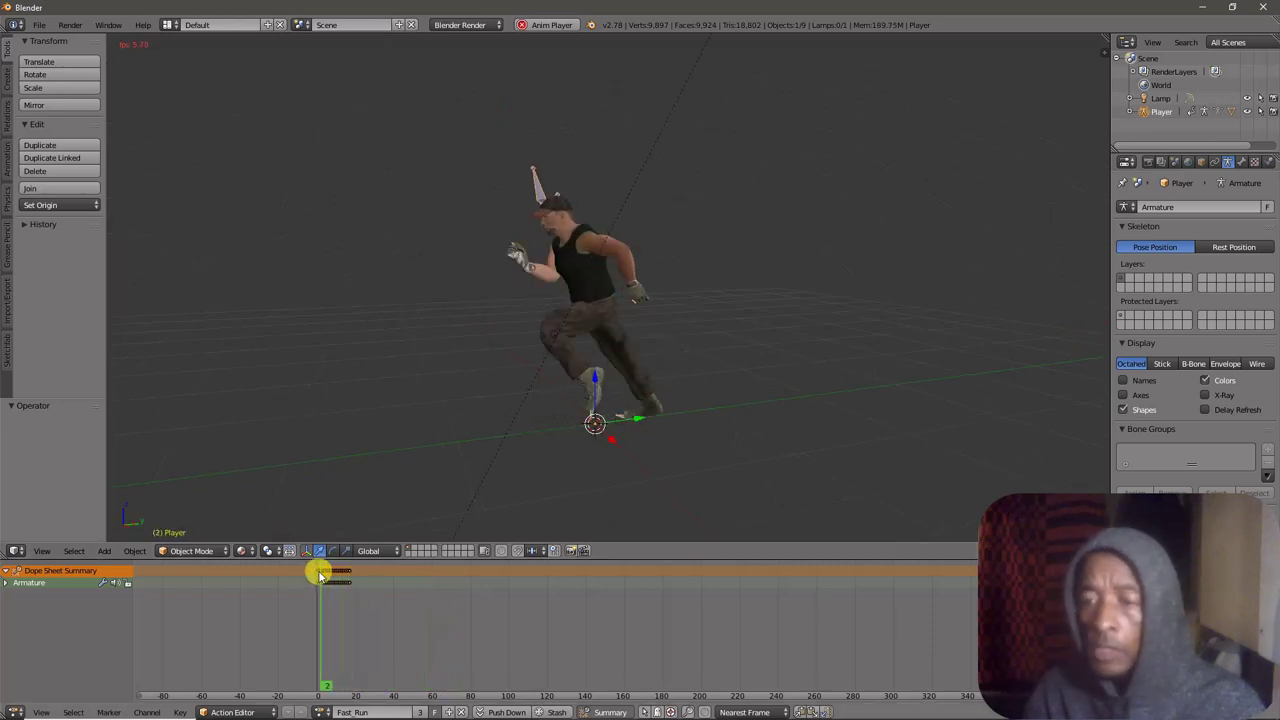
key("alt+a")
Import Death From The Front.fbx from the animations folder and rename its action as Death
left_click(40, 25)
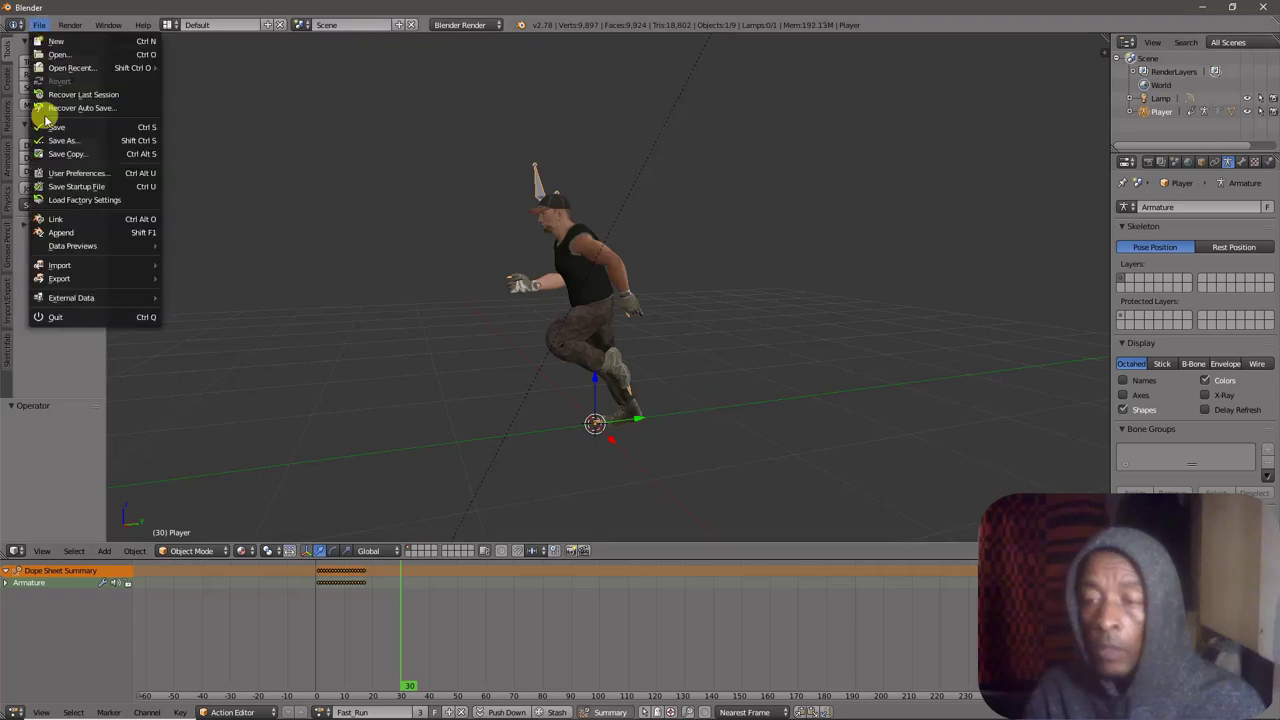
mouse_move(62, 266)
left_click(220, 304)
left_click(222, 117)
left_click(1245, 59)
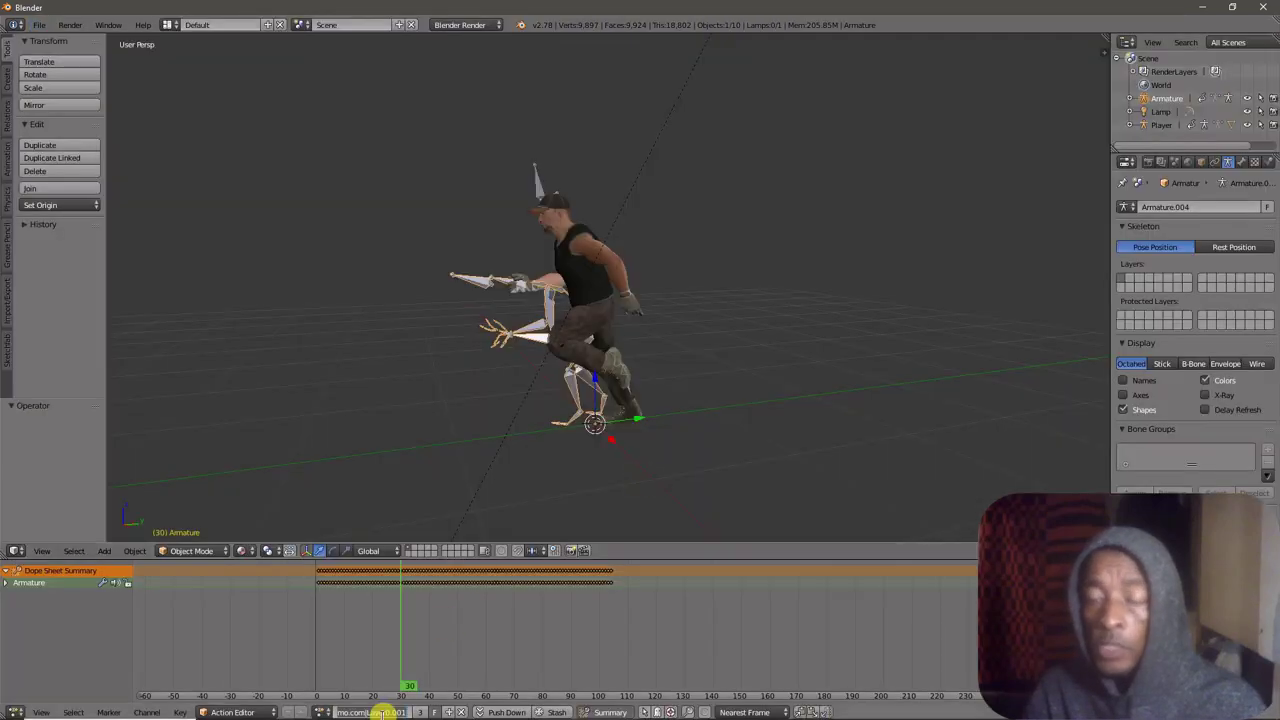
key("Return")
Delete the armature imported with the death animation and assign the Death action to the Player armature
right_click(1172, 100)
left_click(1176, 103)
left_click(317, 683)
left_click(1161, 112)
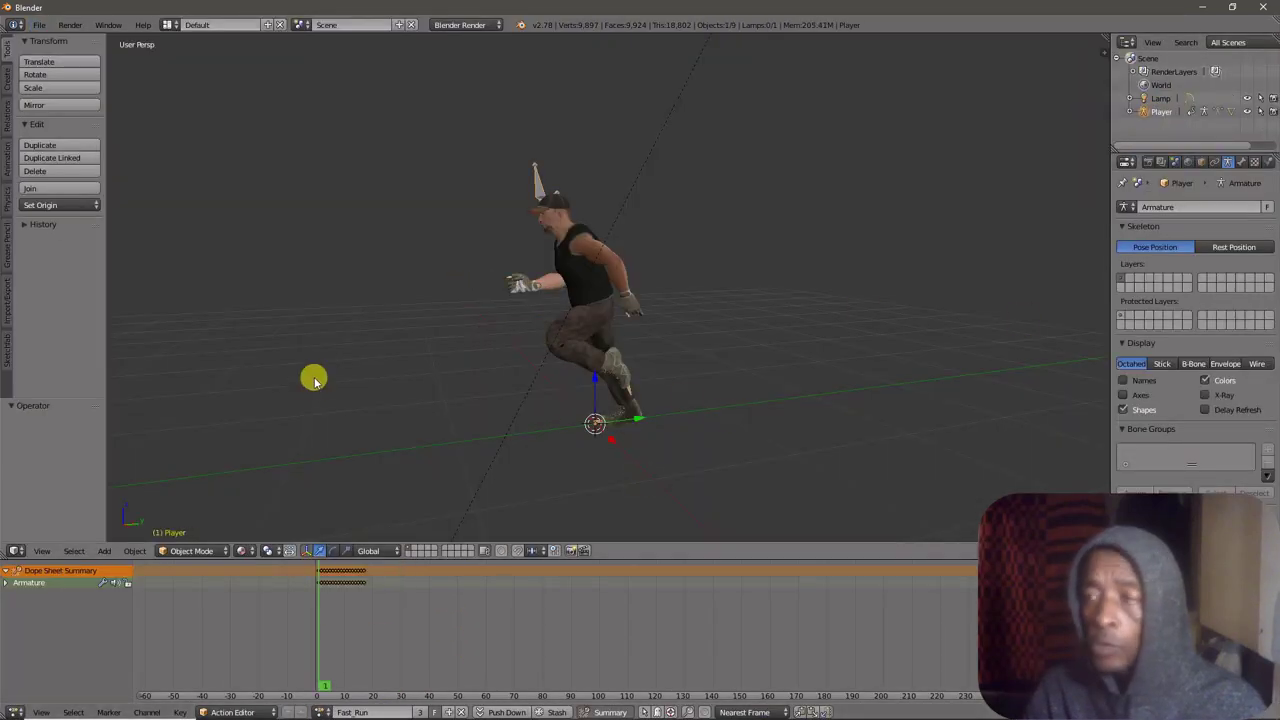
left_click(322, 712)
left_click(329, 534)
Play the Death animation on the Player and inspect it from several angles
middle_click_drag(329, 534, 457, 551)
key("alt+a")
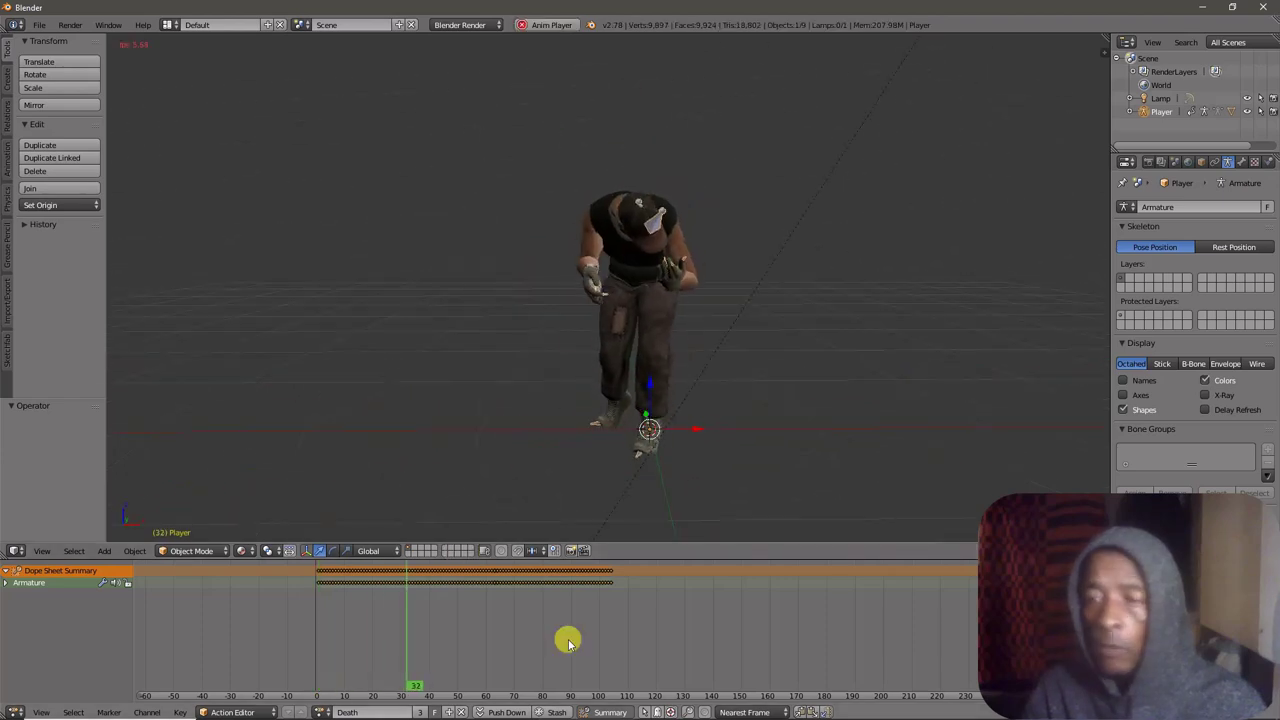
middle_click_drag(728, 510, 506, 460)
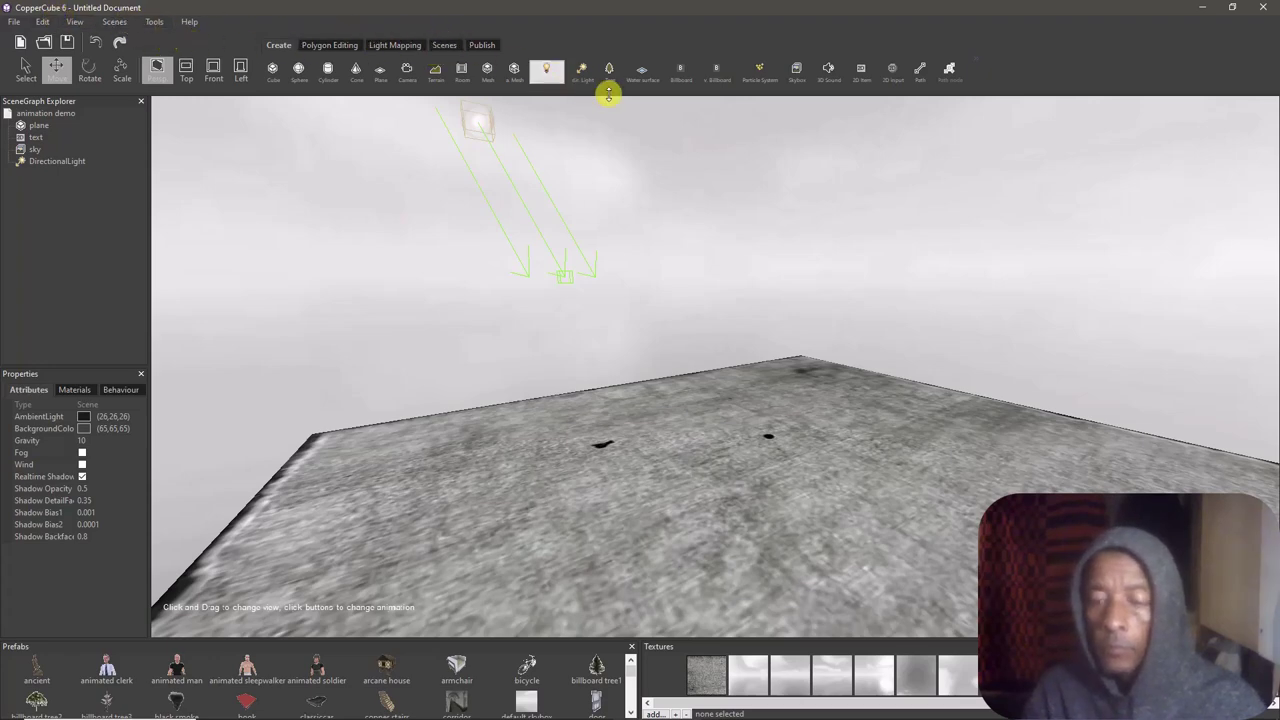
In the CopperCube scene, create a cube with a size of 10.0
left_click(150, 22)
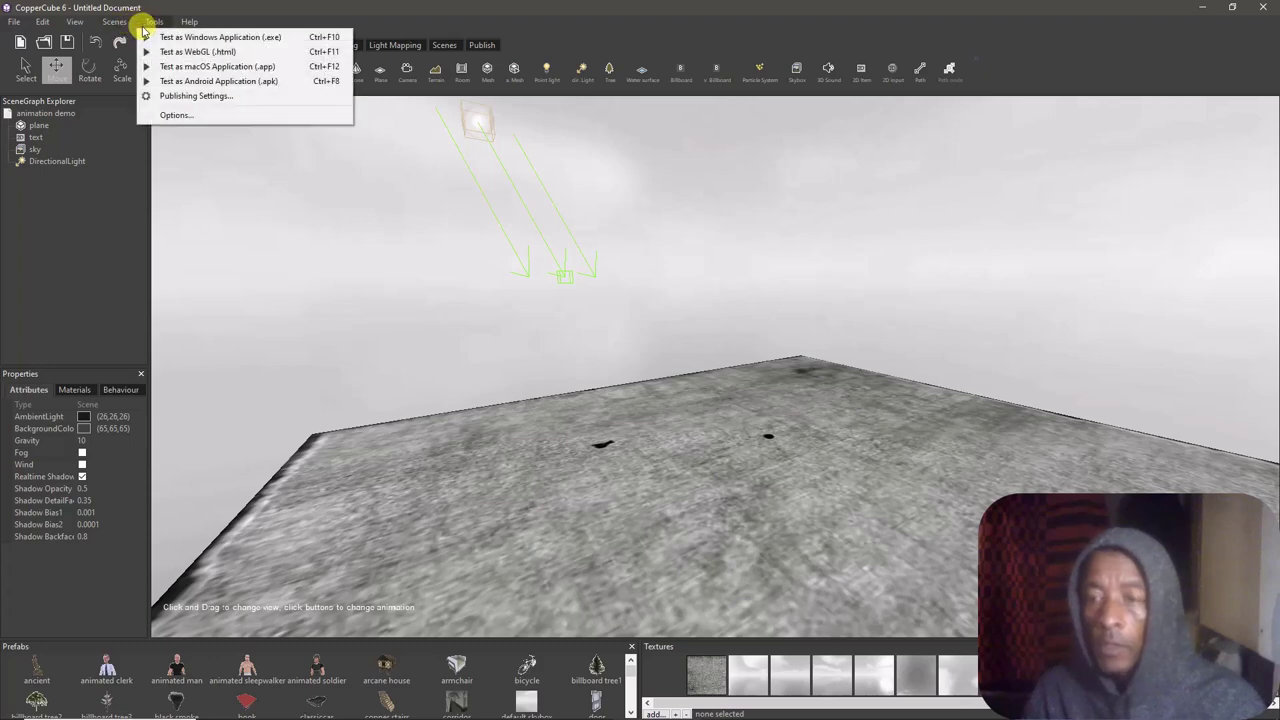
mouse_move(42, 24)
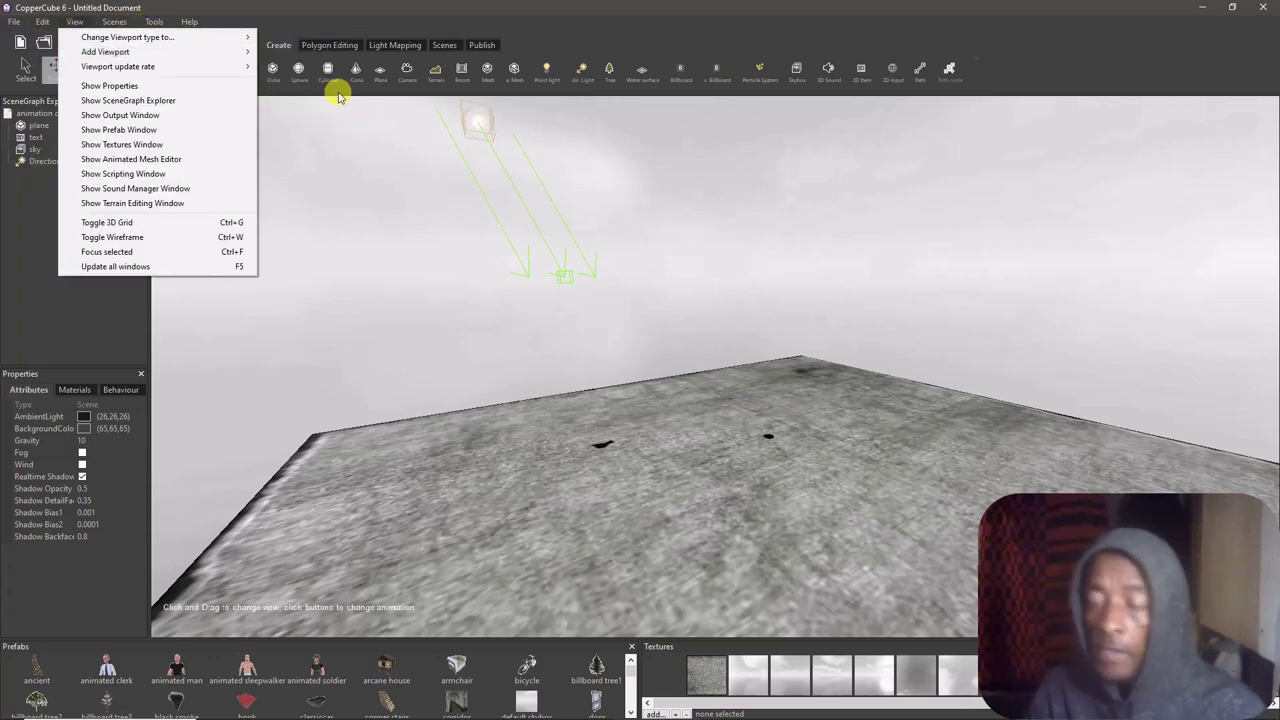
left_click(279, 70)
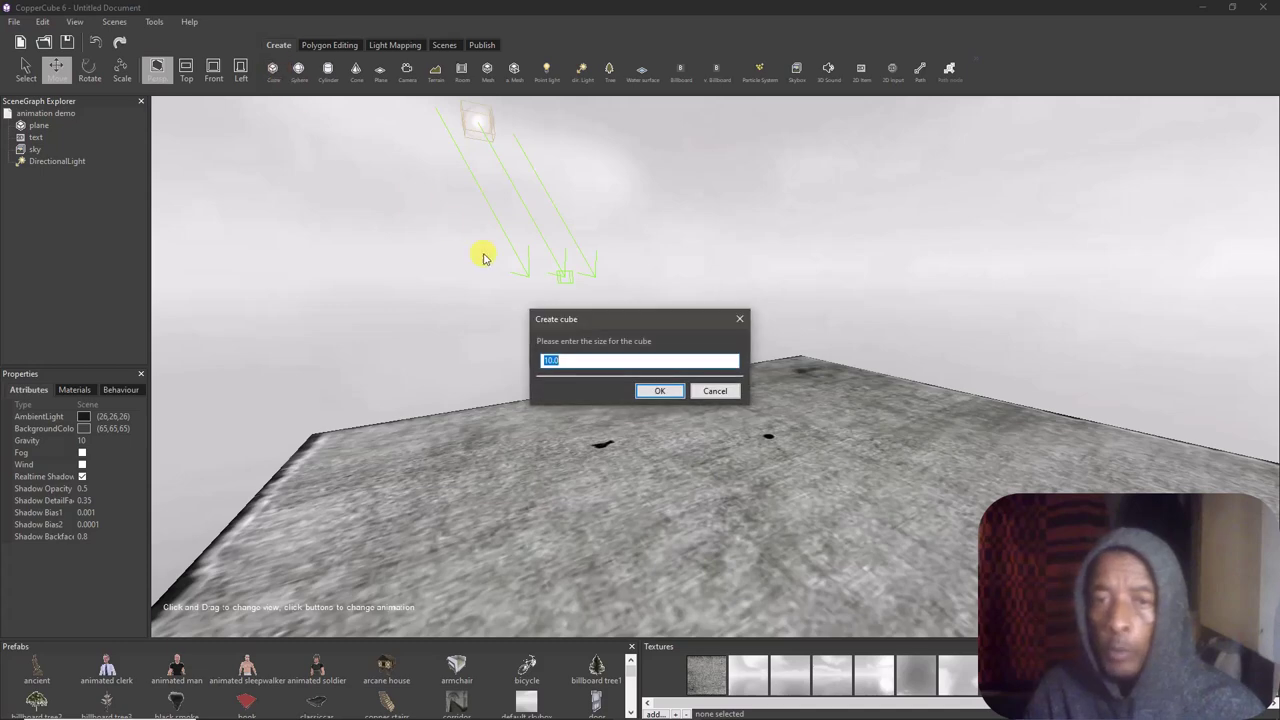
left_click(666, 388)
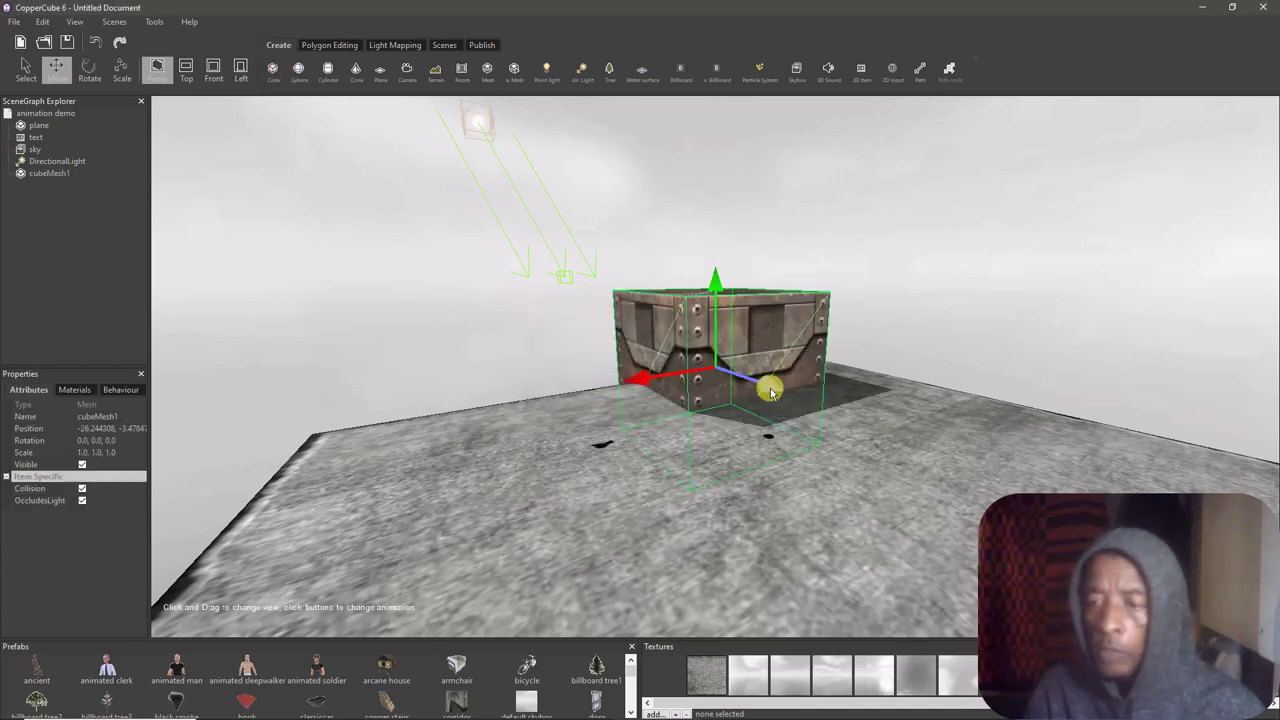
Set the cube's position to 0 on all axes
left_click_drag(770, 389, 946, 452)
left_click_drag(1053, 466, 900, 482)
scroll(716, 377, "down", 8)
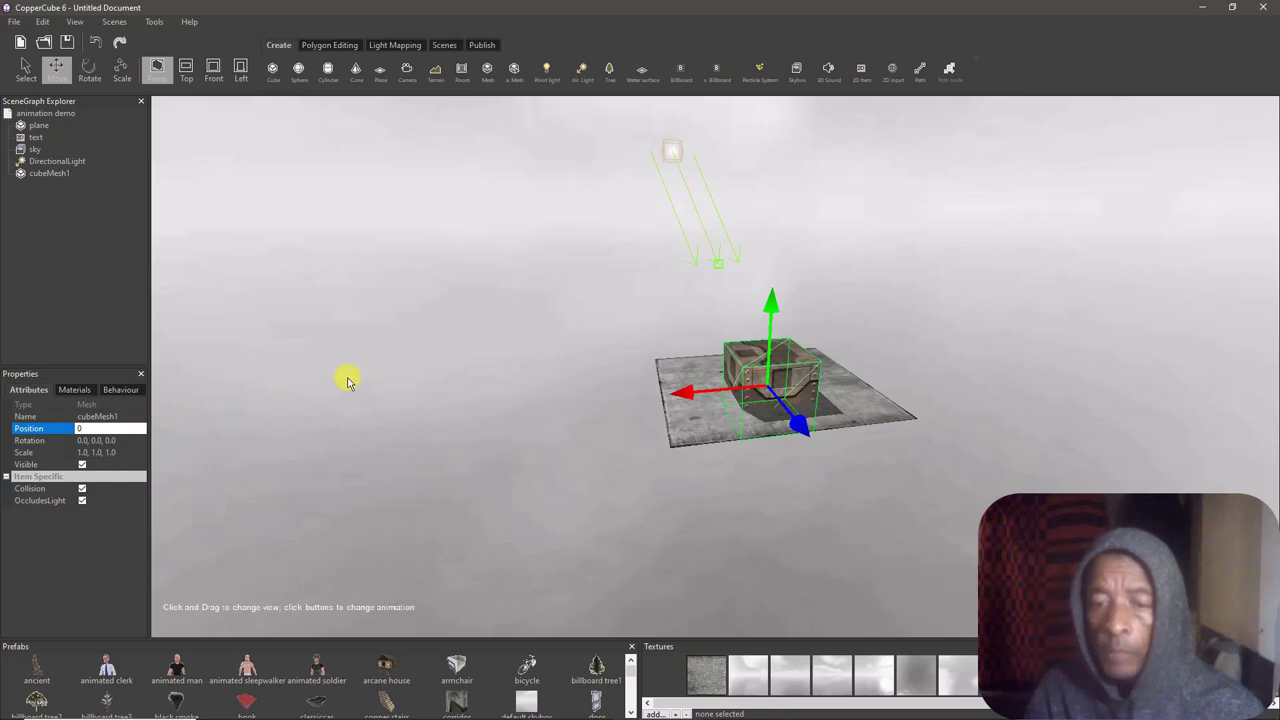
key("Return")
Set the ground plane's position to 0 on all axes
left_click(731, 393)
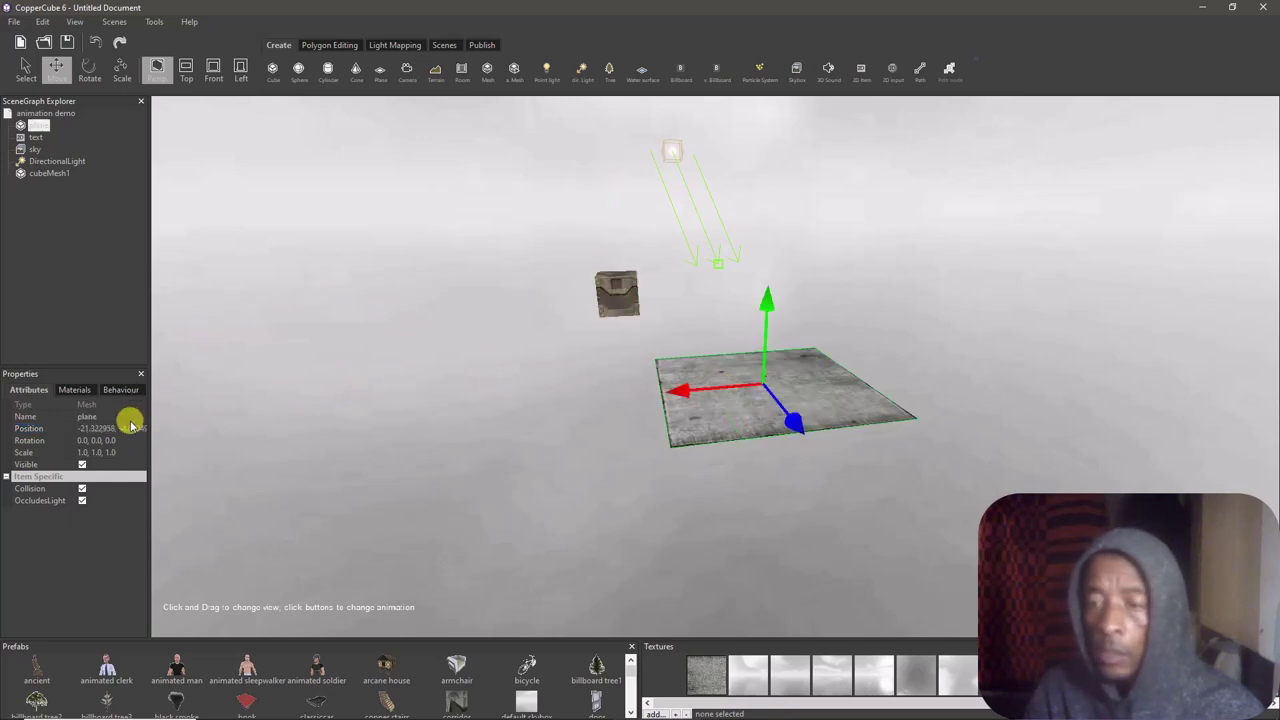
left_click(133, 429)
type("0")
key("Return")
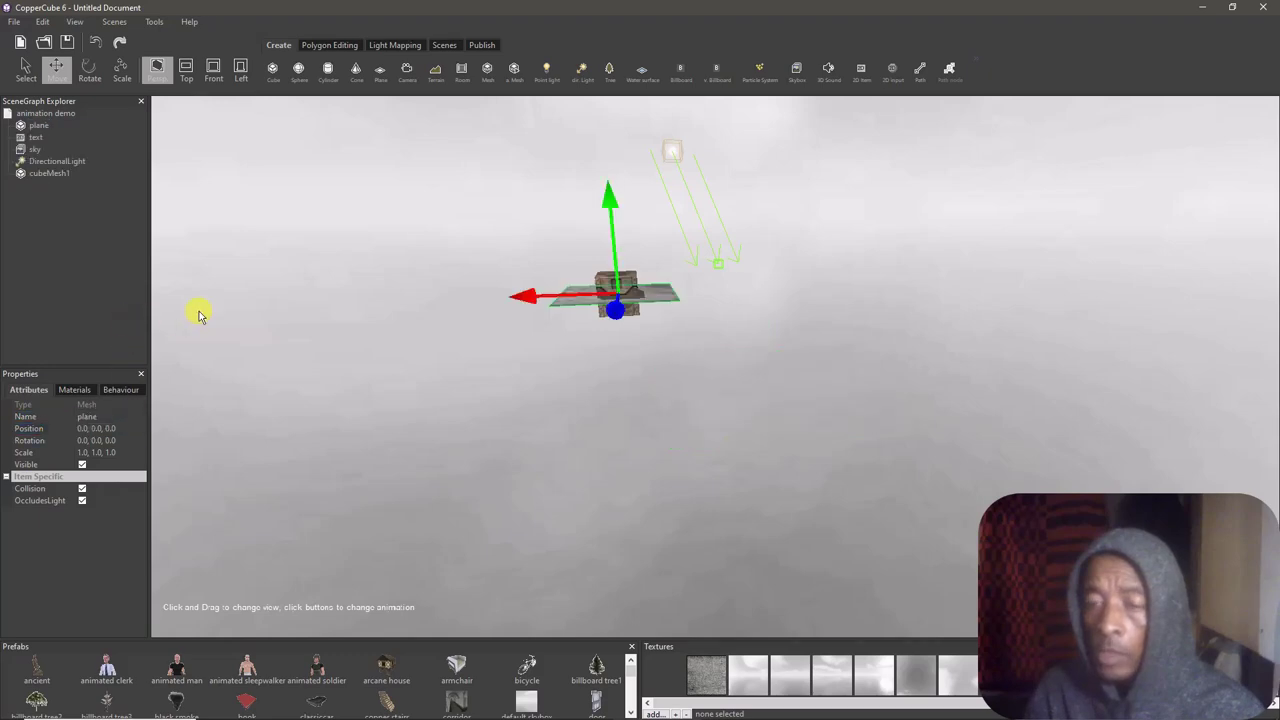
Raise the cube to a height of about 5.08 so that it rests on the plane
scroll(618, 278, "up", 5)
right_click_drag(576, 251, 571, 248)
left_click_drag(704, 285, 696, 251)
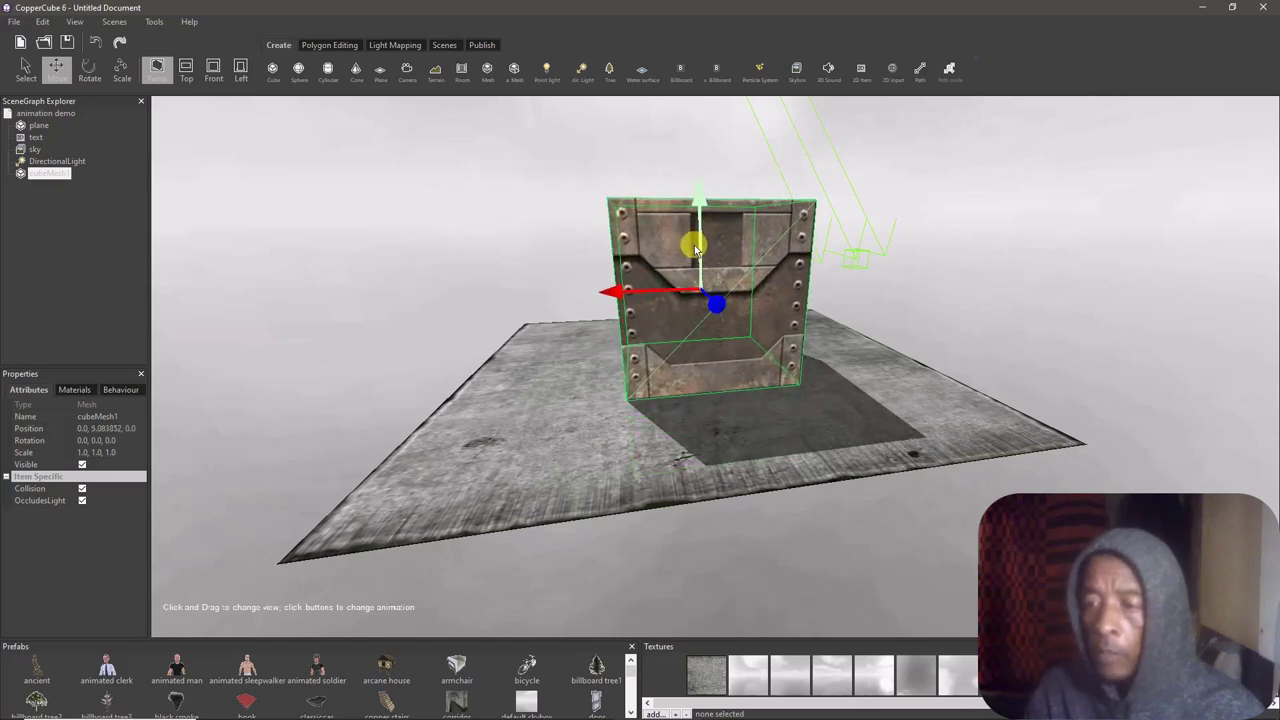
Scale the ground plane up uniformly to about 18.75
left_click(697, 437)
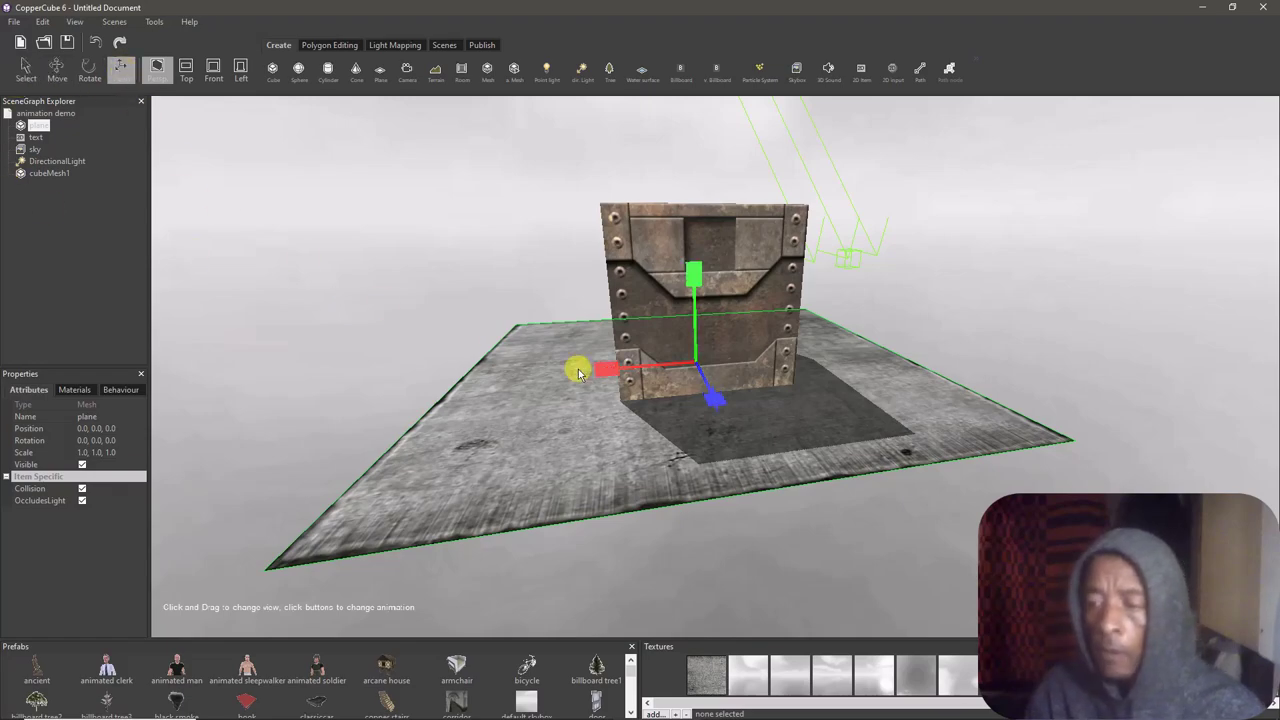
left_click_drag(727, 400, 1259, 397)
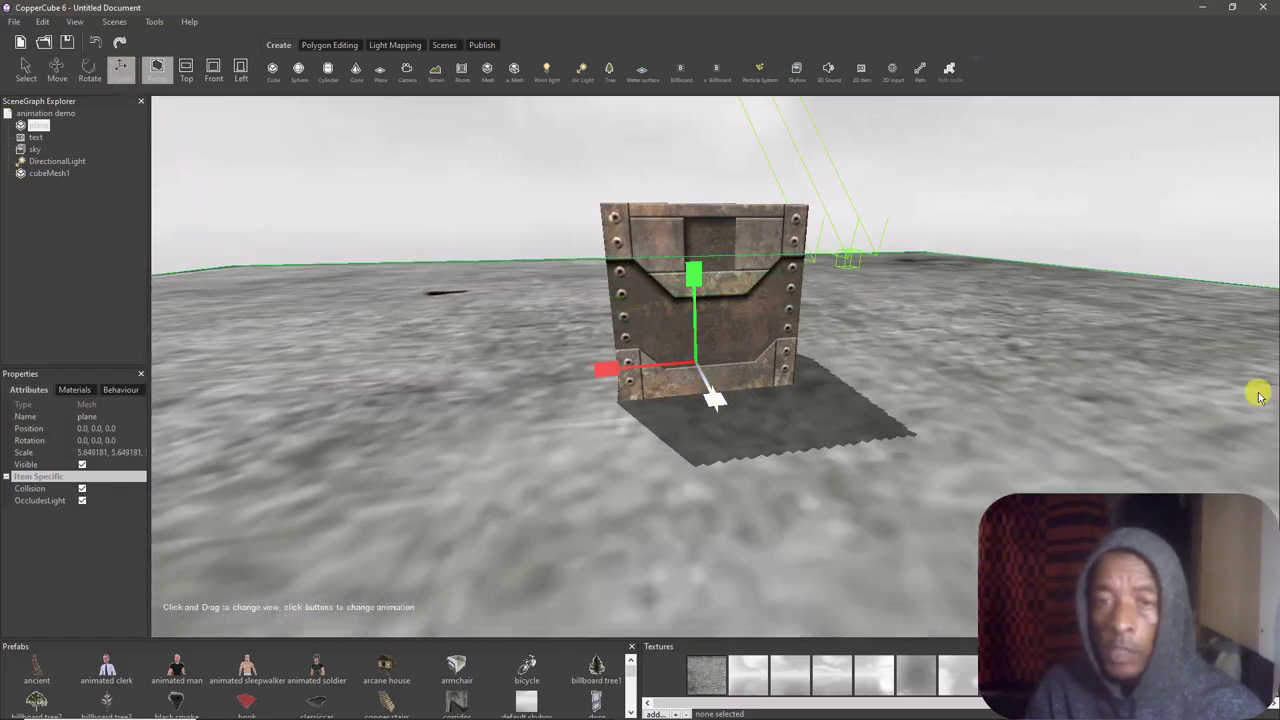
scroll(687, 426, "down", 5)
right_click_drag(848, 391, 766, 406)
left_click_drag(764, 406, 818, 333)
scroll(816, 320, "up", 2)
middle_click_drag(808, 283, 808, 312)
Import the character as an animated mesh from the MIXAMO CHARACTERS folder in Documents and view it beside the cube
left_click(15, 22)
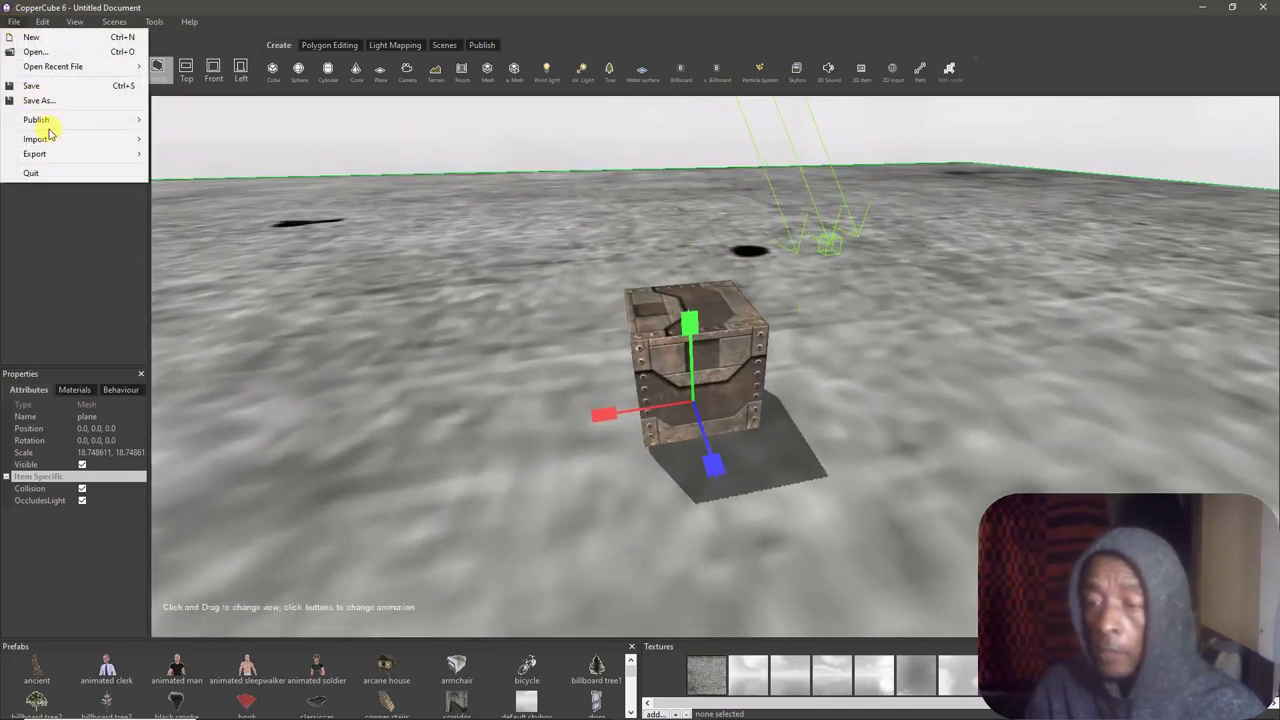
left_click(204, 169)
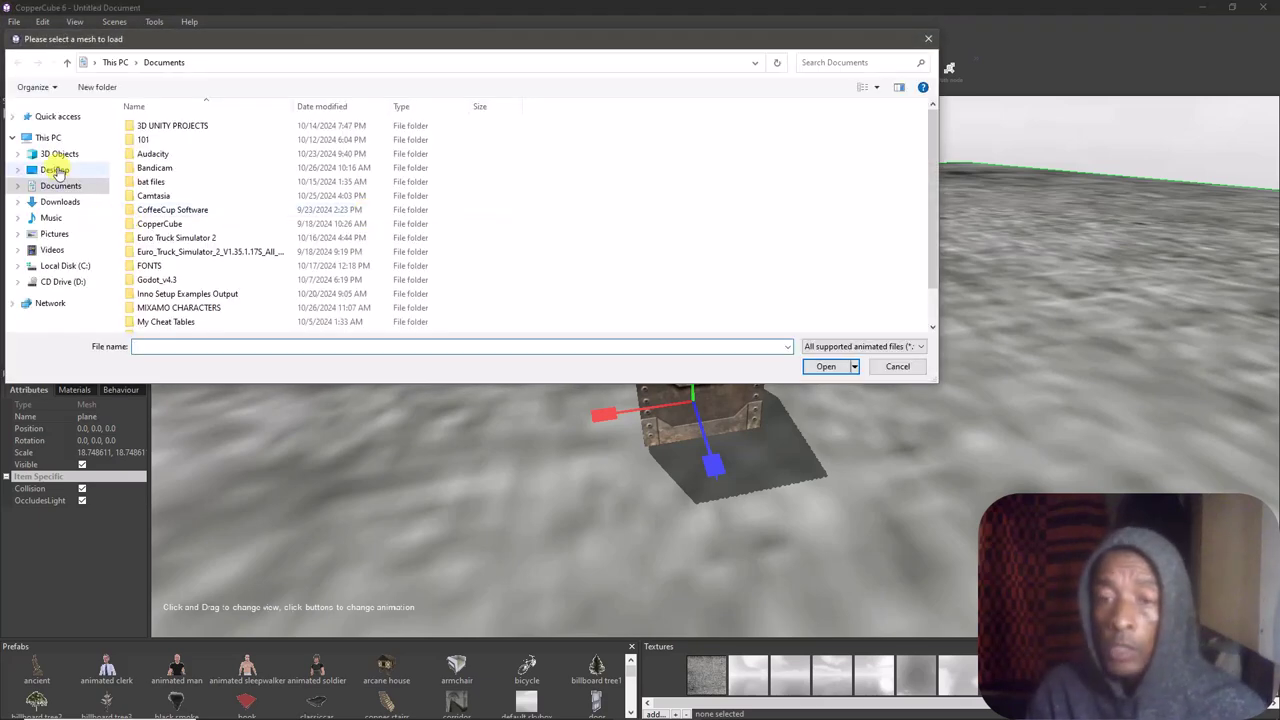
left_click(58, 118)
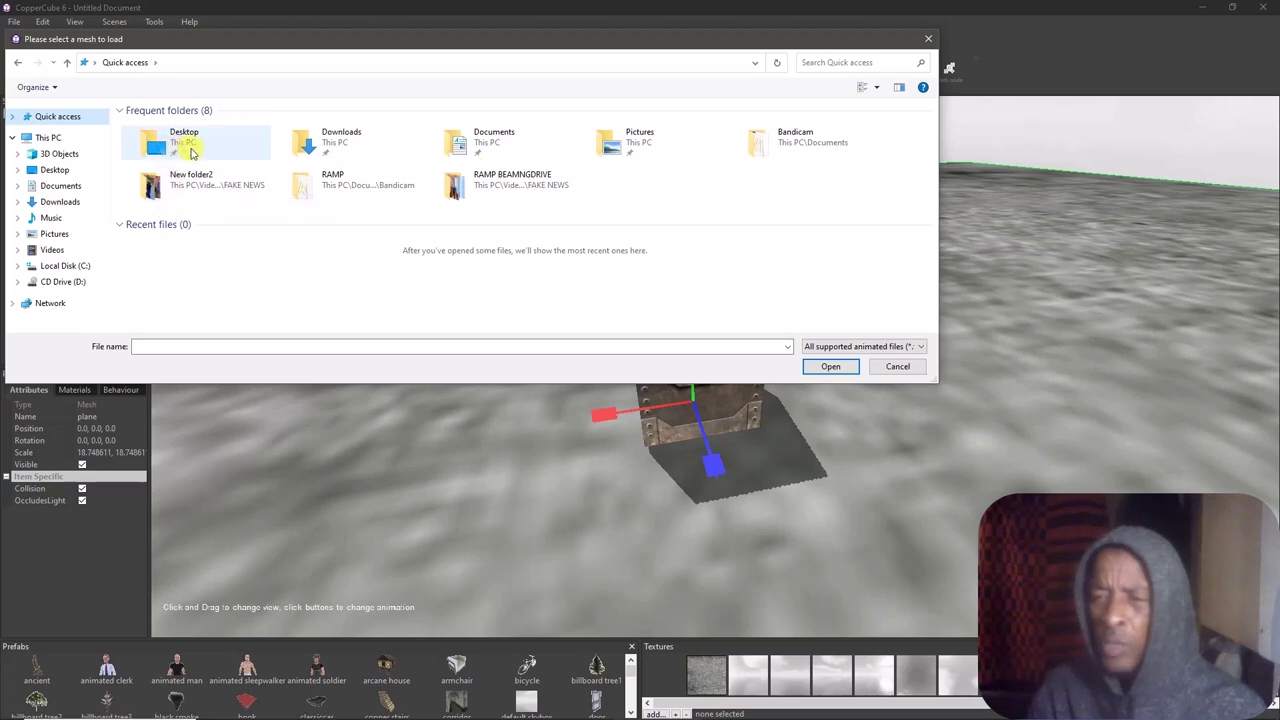
left_click(470, 150)
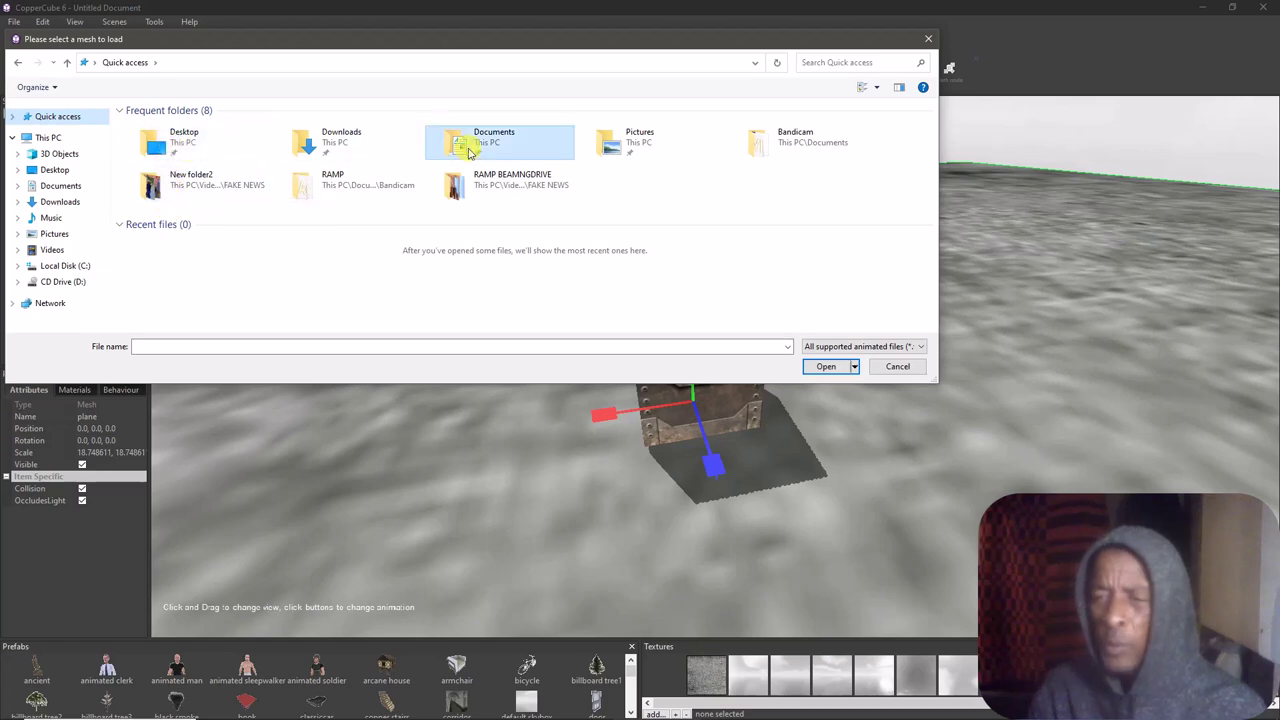
left_click(82, 190)
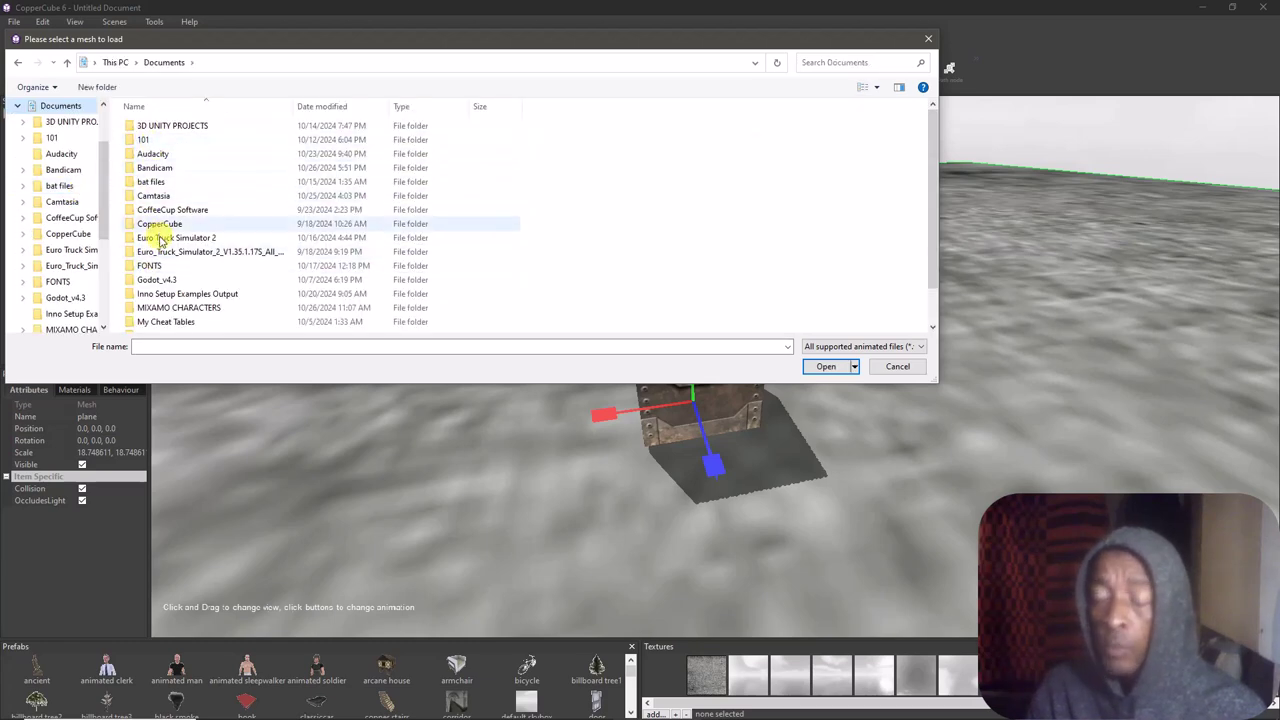
double_click(167, 309)
double_click(161, 128)
double_click(160, 128)
double_click(160, 128)
left_click(163, 129)
left_click(828, 368)
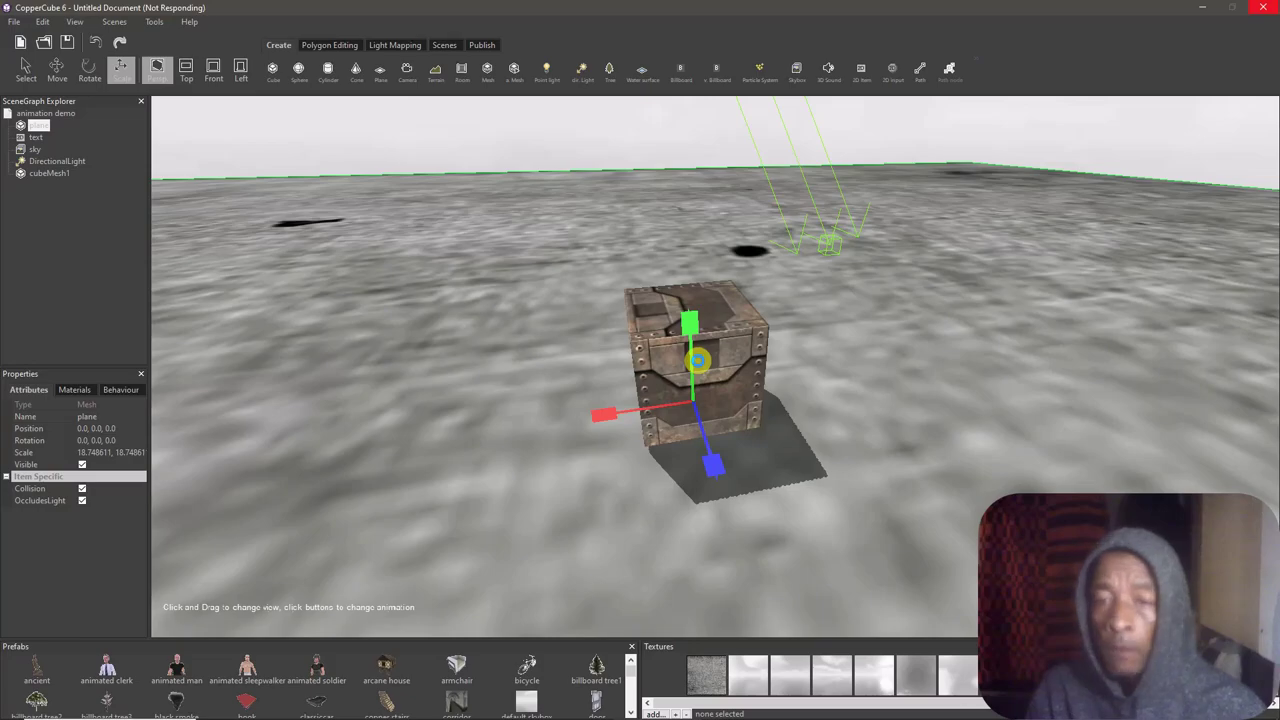
scroll(726, 340, "down", 5)
right_click_drag(726, 340, 700, 340)
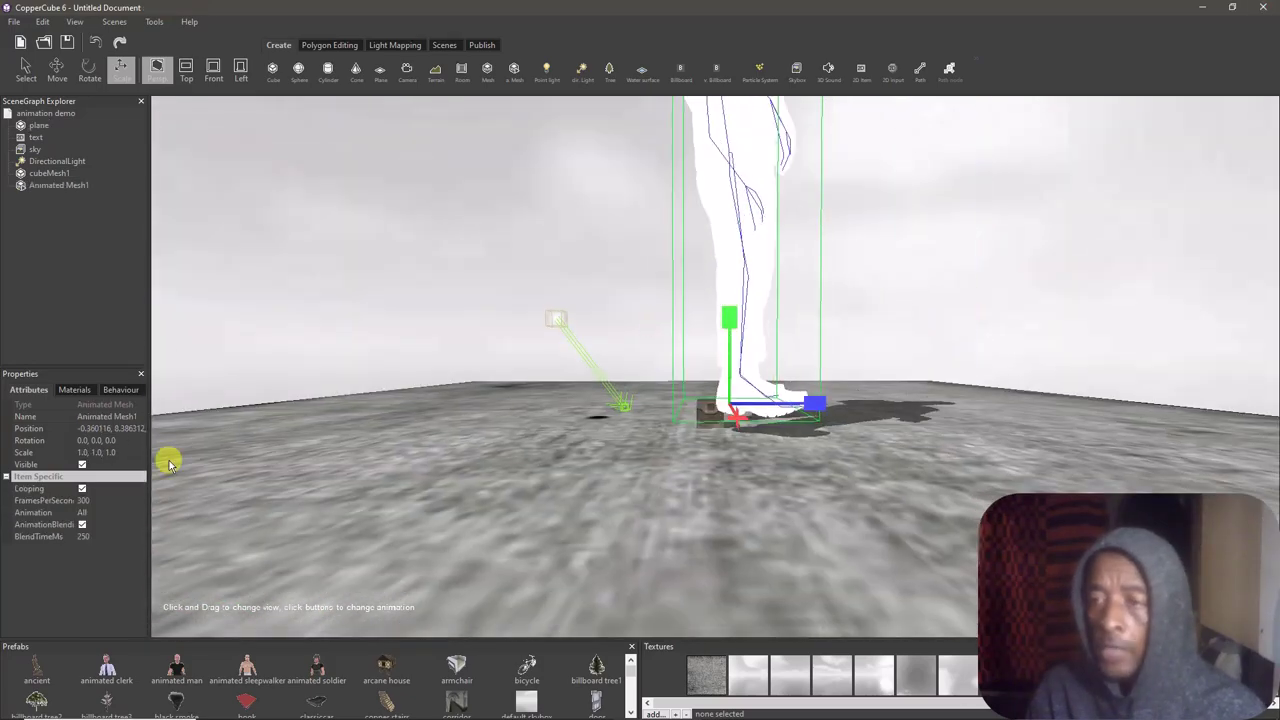
Set the character's position to 0 on all axes and scale it down uniformly to about 0.17
left_click(110, 429)
type("0,0,0")
key("Return")
scroll(464, 442, "down", 5)
left_click_drag(760, 515, 748, 511)
scroll(680, 470, "up", 4)
right_click_drag(680, 470, 714, 494)
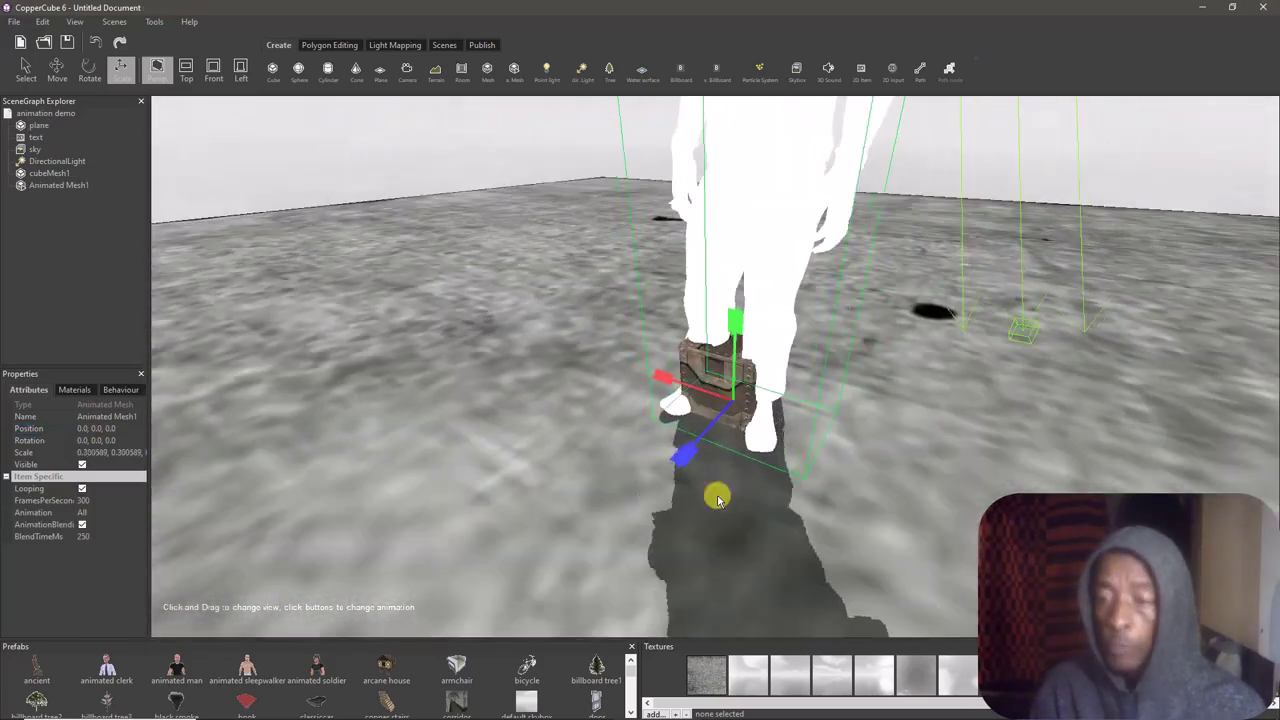
left_click_drag(686, 454, 692, 465)
right_click_drag(692, 465, 680, 540)
scroll(651, 506, "up", 4)
Set the lighting of the character's materials to None and view the textured model from the side
left_click(75, 390)
left_click(68, 454)
scroll(457, 337, "up", 4)
right_click_drag(457, 337, 600, 400)
scroll(600, 400, "down", 4)
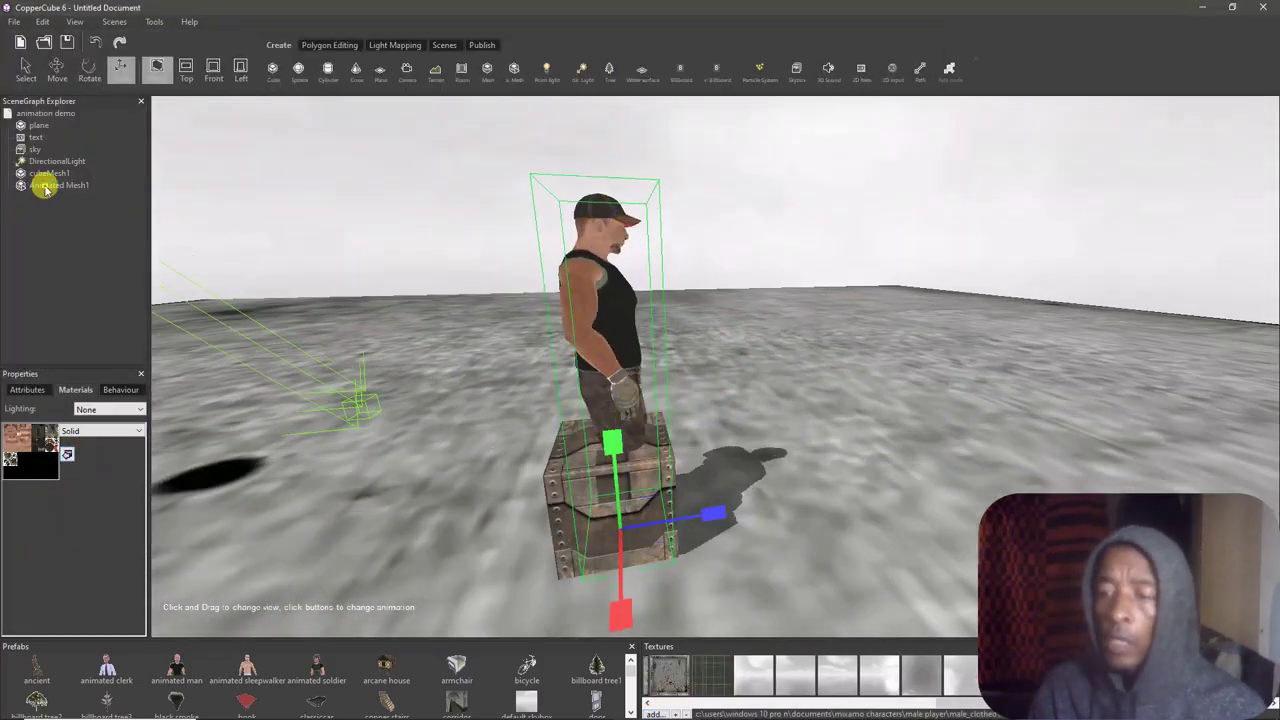
Make the character a child of the cube and give the cube the keyboard-controlled object or person behaviour
left_click_drag(45, 186, 48, 174)
left_click(49, 173)
left_click(127, 394)
left_click(8, 409)
mouse_move(85, 520)
left_click(234, 536)
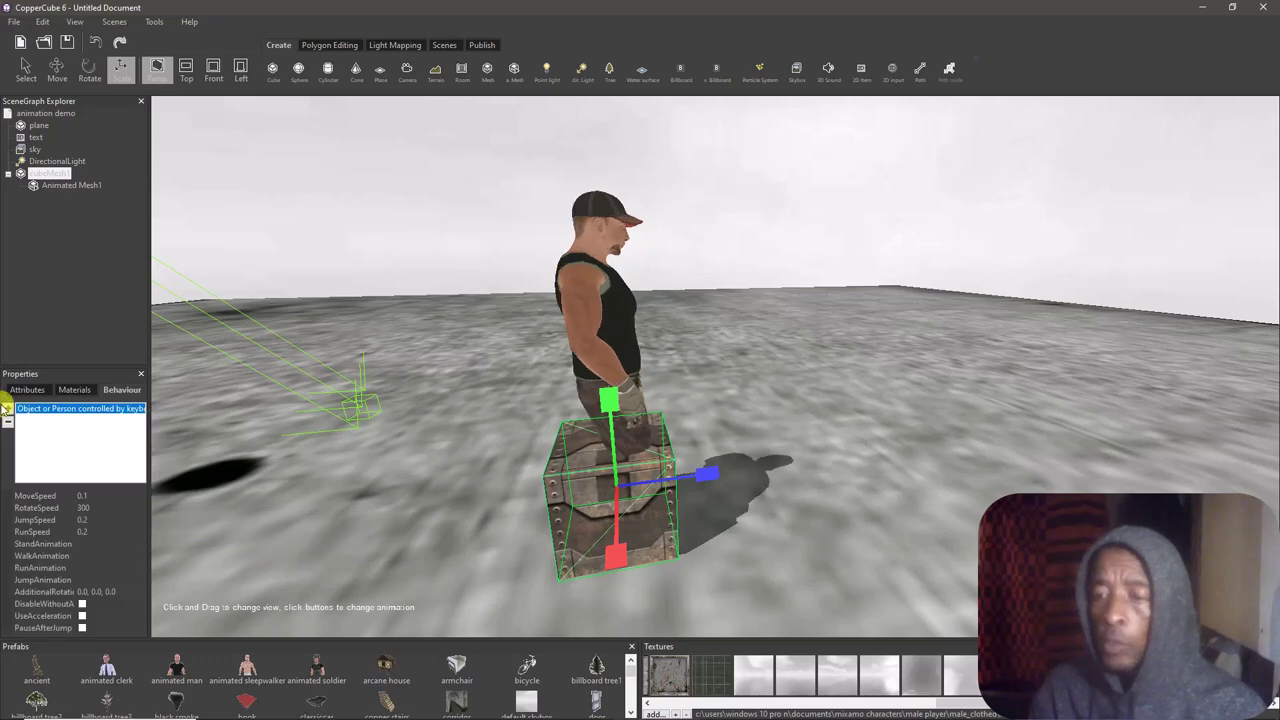
Set the cube behaviour's move speed to 0.02, rotate speed to 88 and run speed to 0.04
left_click(89, 496)
type("02")
left_click(84, 532)
double_click(83, 508)
type("88")
double_click(86, 520)
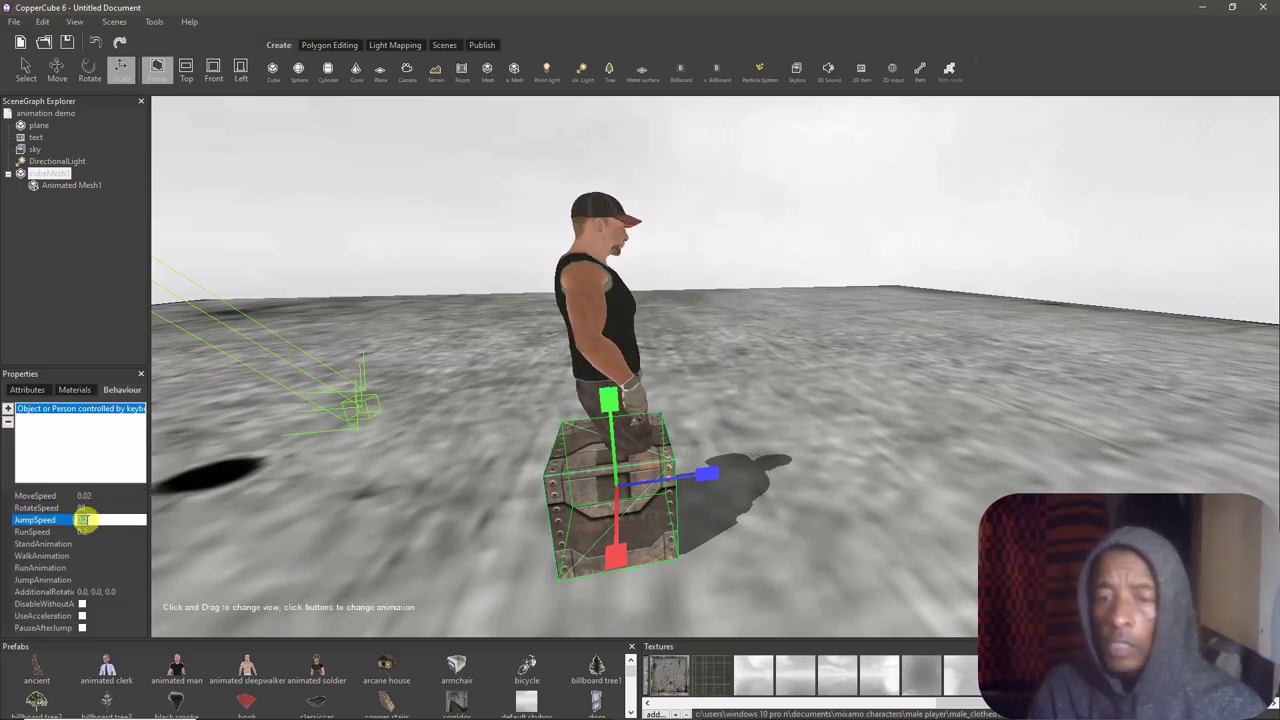
left_click(88, 532)
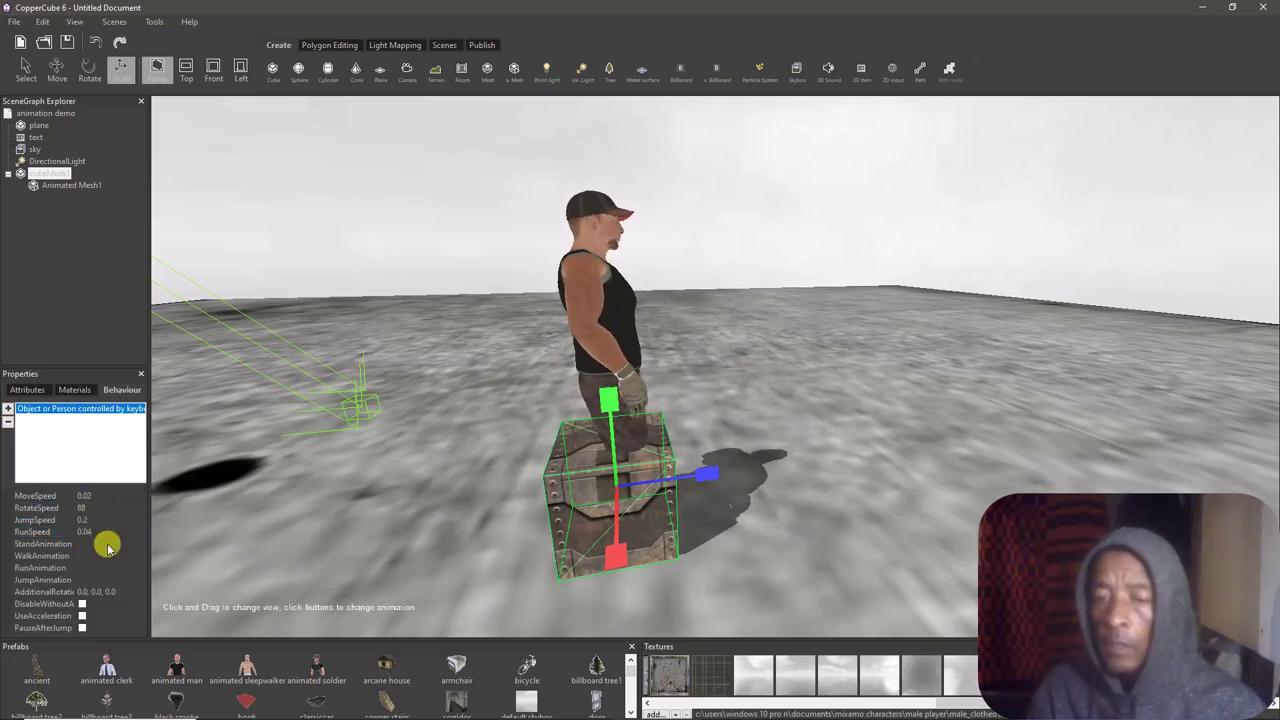
left_click(108, 545)
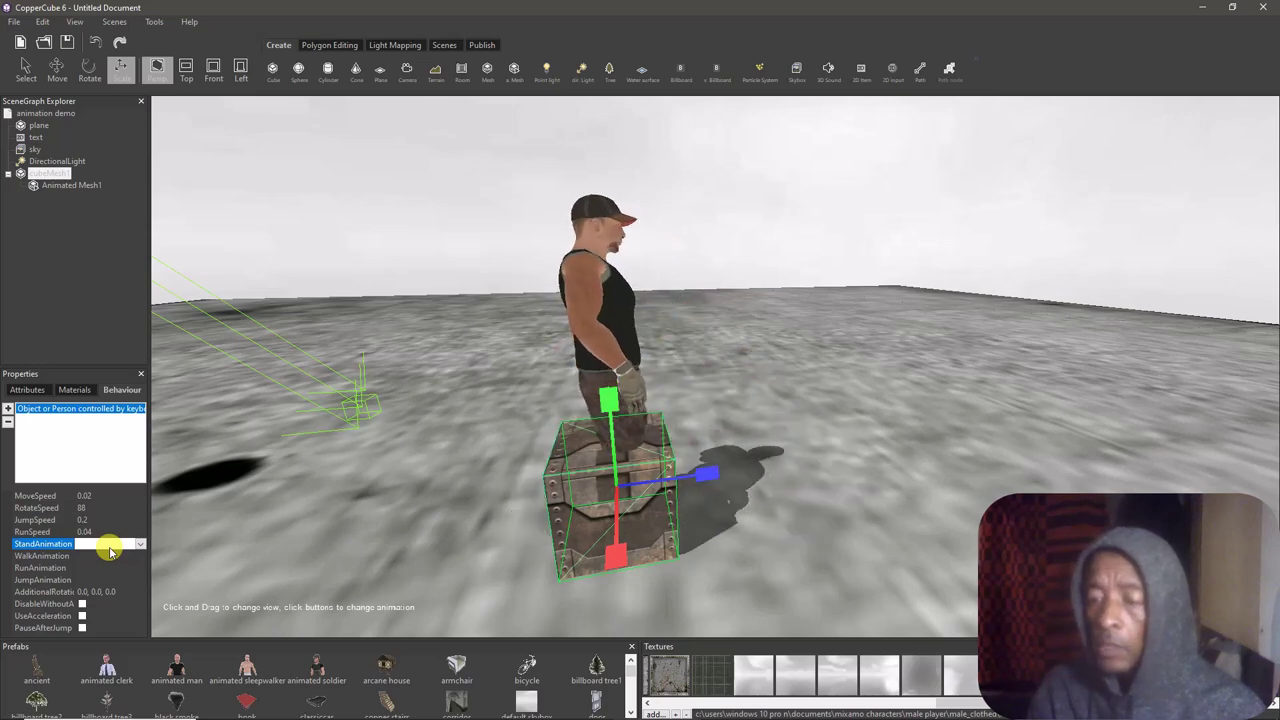
Take the character out of the cube in the scene hierarchy and delete the cube
left_click_drag(55, 185, 38, 115)
left_click(9, 174)
left_click(9, 174)
right_click(50, 173)
left_click(75, 212)
Give the character the keyboard-controlled object or person behaviour with Player|Breath_Idle as its stand animation
left_click(52, 173)
left_click(8, 408)
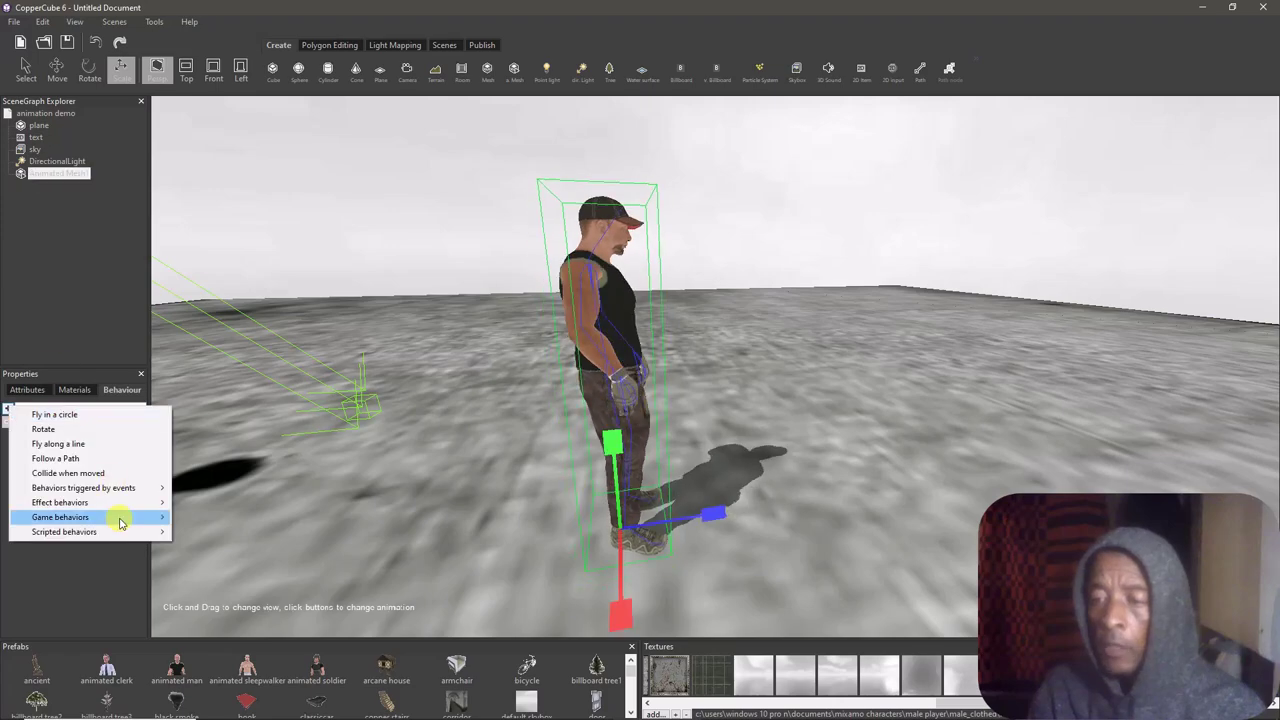
mouse_move(121, 520)
left_click(235, 529)
left_click(118, 544)
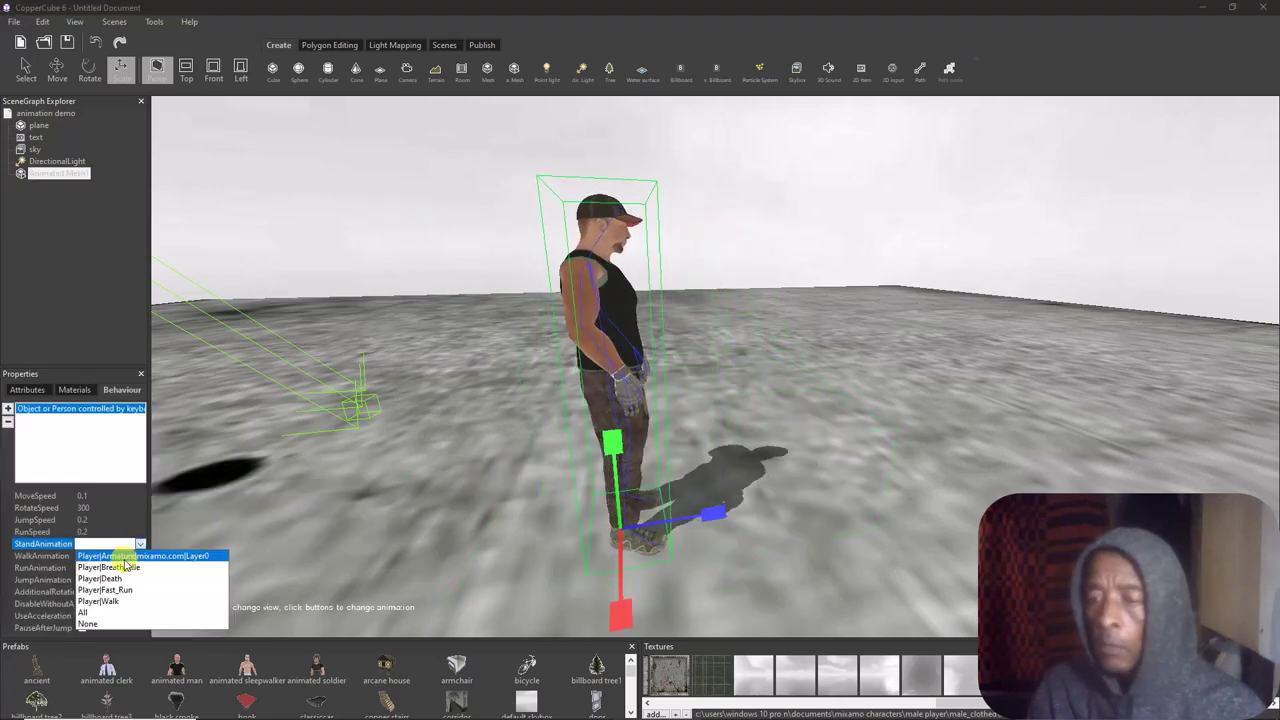
left_click(119, 568)
Add a Collide when moved behaviour to the character and set its relative position to 0.0, -12.0, 0.0
left_click(8, 408)
left_click(101, 480)
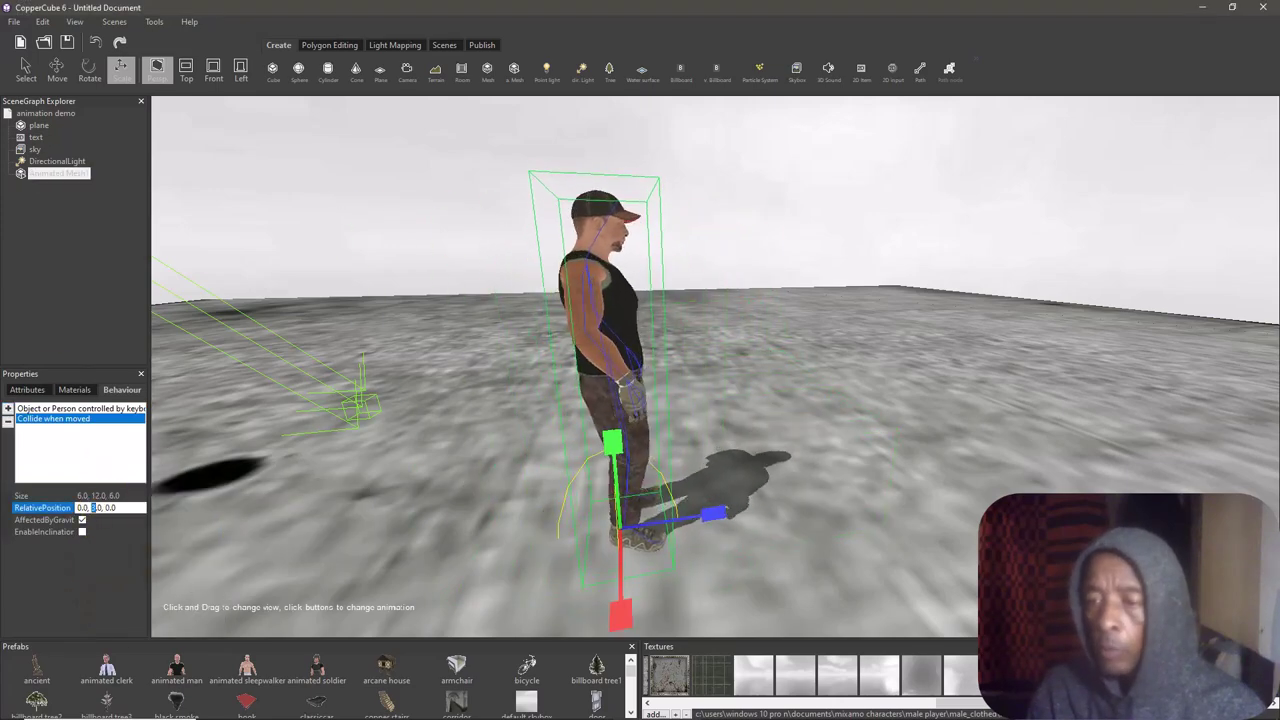
type("11")
left_click(77, 323)
left_click(119, 510)
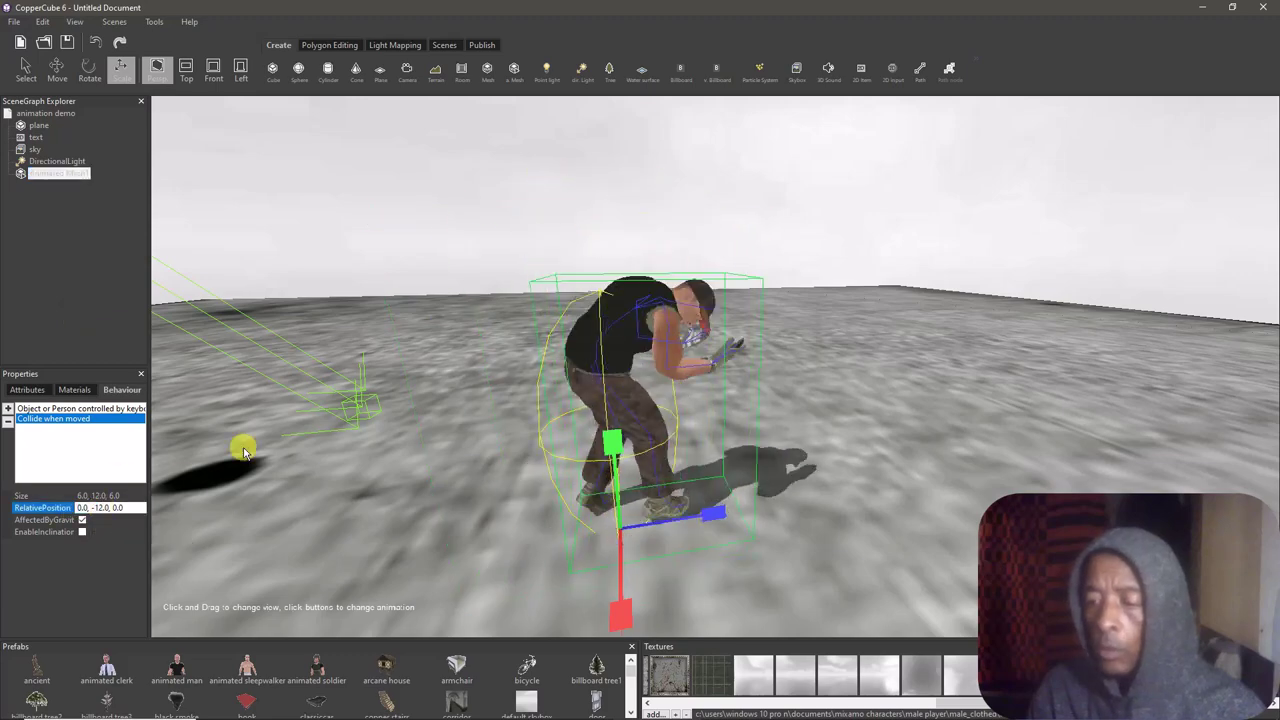
left_click_drag(243, 452, 160, 377)
left_click_drag(570, 300, 310, 400)
Set the collision ellipsoid's size to 6.0, 8.0, 6.0 and adjust its vertical relative position to surround the character's legs
left_click(97, 495)
key("BackSpace")
key("BackSpace")
type("8")
left_click(374, 391)
left_click(100, 508)
left_click_drag(226, 510, 220, 420)
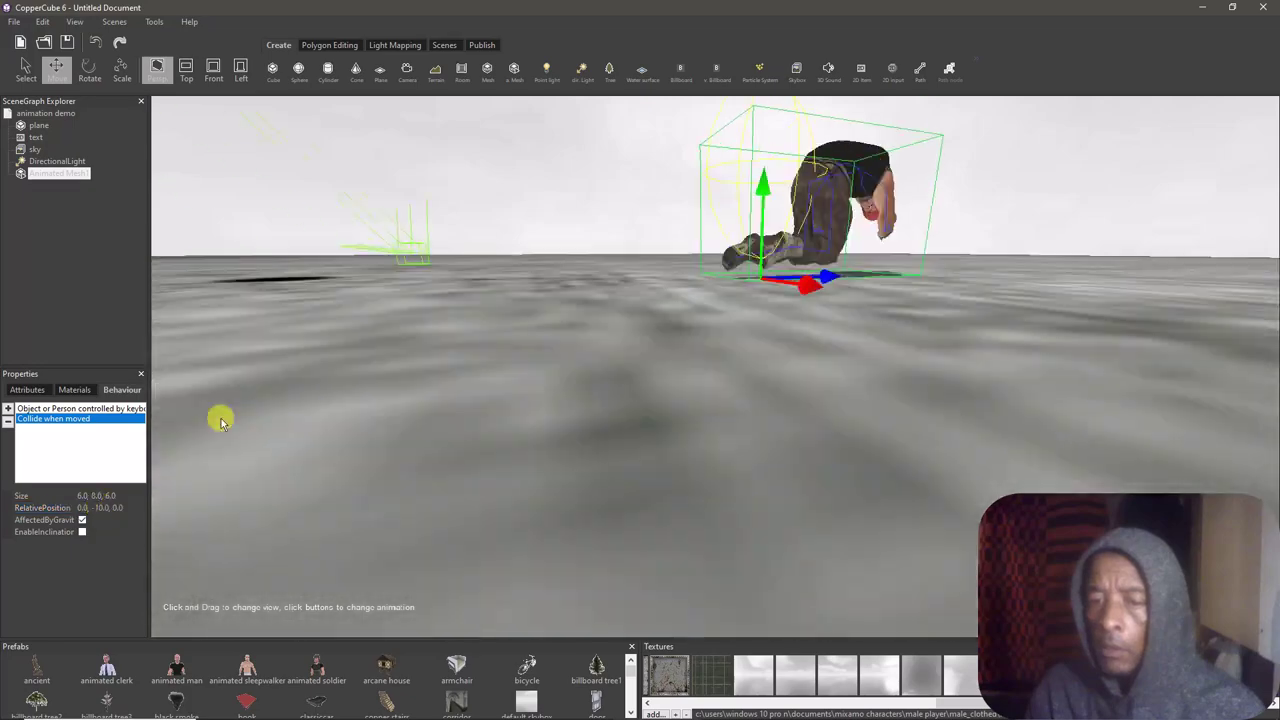
left_click(100, 508)
left_click_drag(95, 508, 103, 508)
left_click(89, 346)
left_click_drag(480, 325, 793, 428)
Set the character's animation to Player|Breath_Idle and turn off its animation blending
left_click(72, 409)
left_click(28, 390)
left_click(107, 513)
left_click(106, 536)
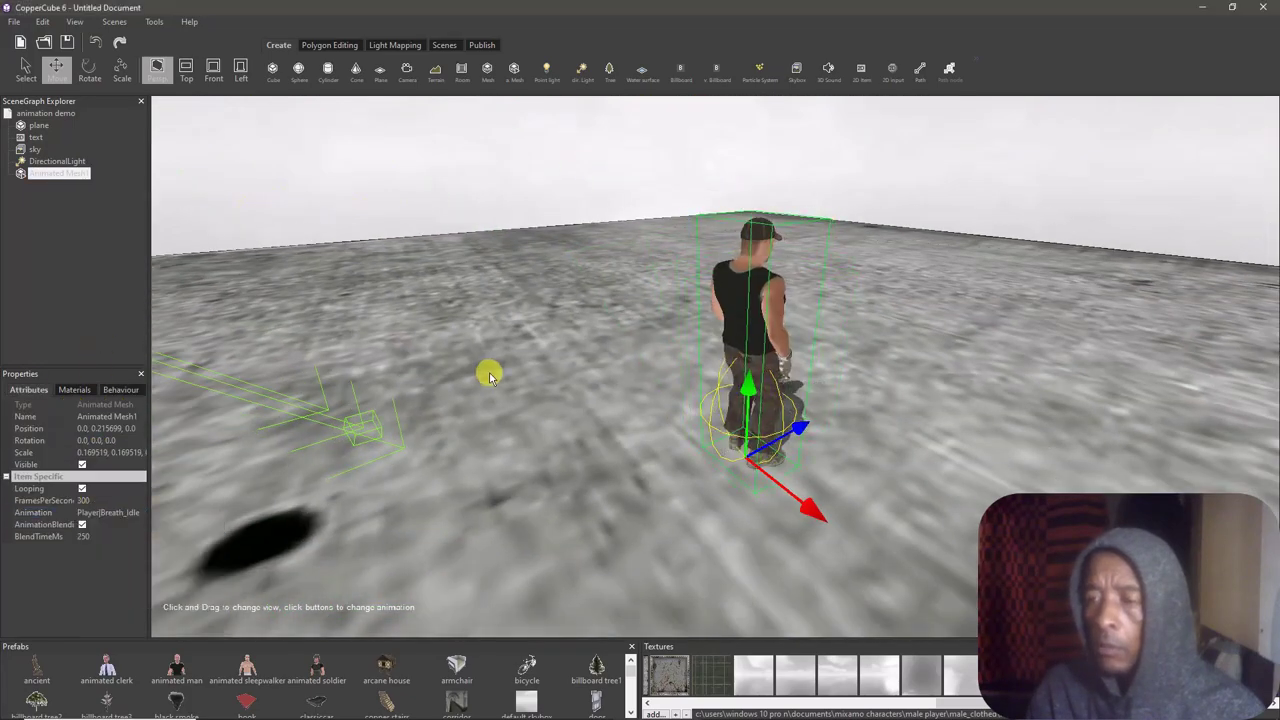
left_click_drag(489, 371, 330, 345)
left_click(82, 525)
left_click_drag(590, 390, 706, 391)
left_click_drag(240, 366, 803, 391)
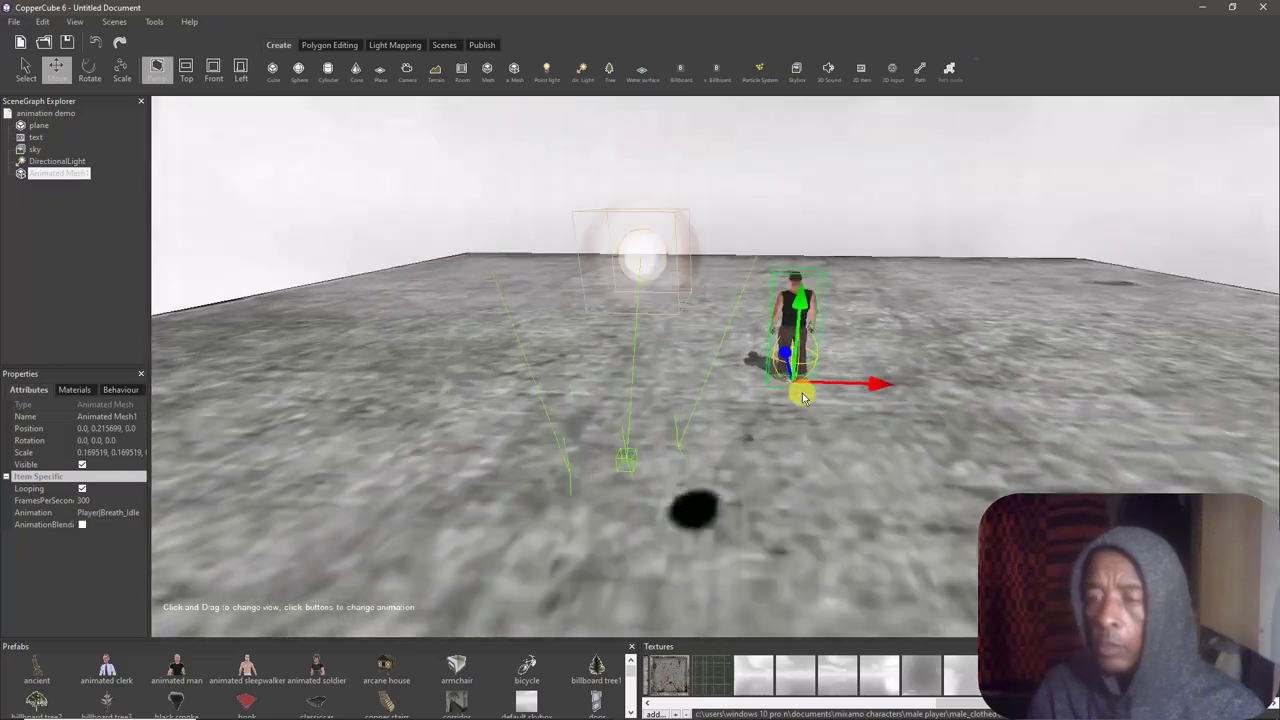
scroll(803, 391, "up", 5)
Try the Normal mapped material type on the character and restore Solid
left_click(74, 390)
left_click(96, 431)
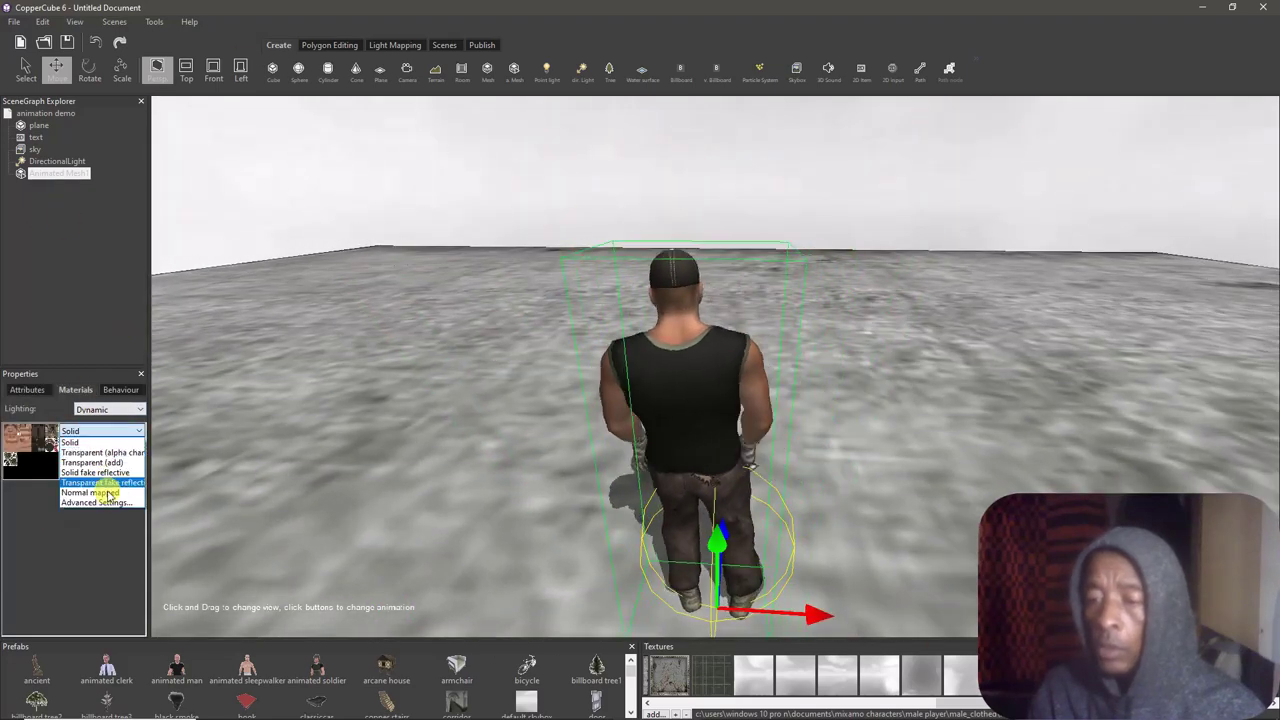
left_click(107, 492)
left_click(106, 431)
left_click(105, 443)
Create a third person camera that follows the character, collides with geometry and is the first active camera
left_click(410, 74)
left_click(410, 370)
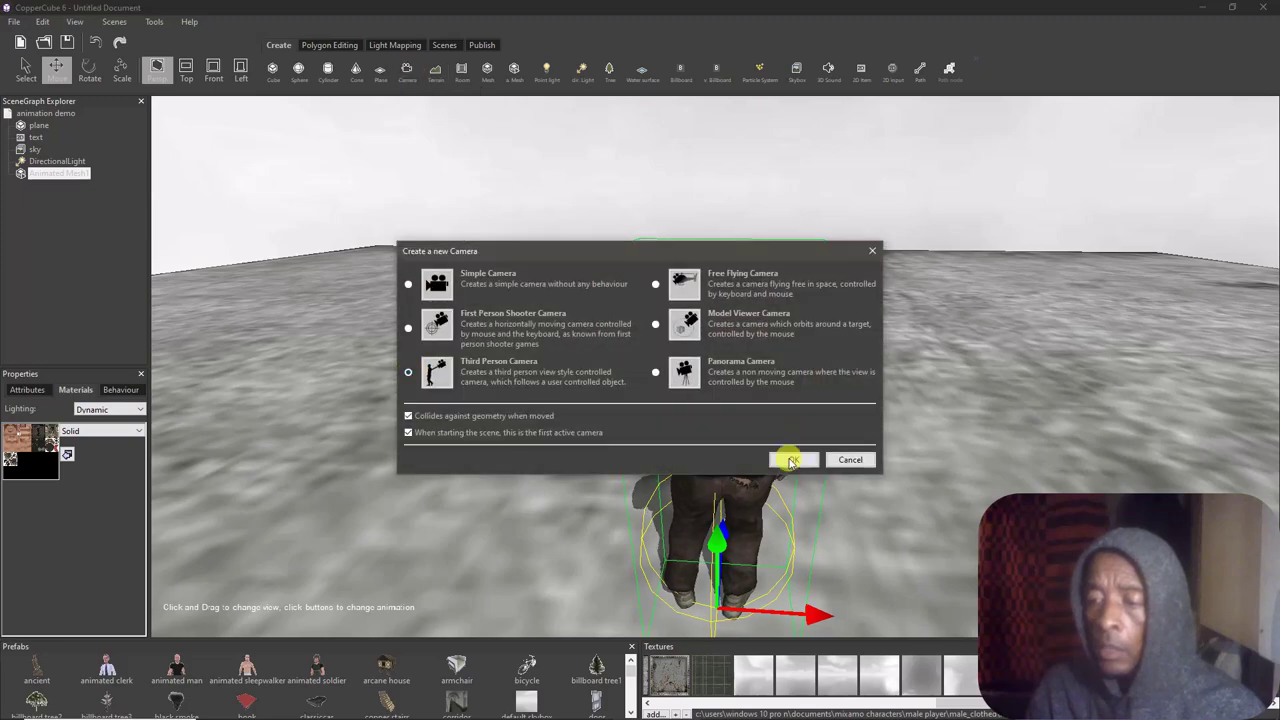
left_click(791, 458)
left_click(115, 154)
left_click(160, 271)
left_click_drag(850, 390, 560, 380)
left_click_drag(950, 572, 791, 564)
Set the third person camera's target height to -59 and its field of view to 95
left_click(27, 390)
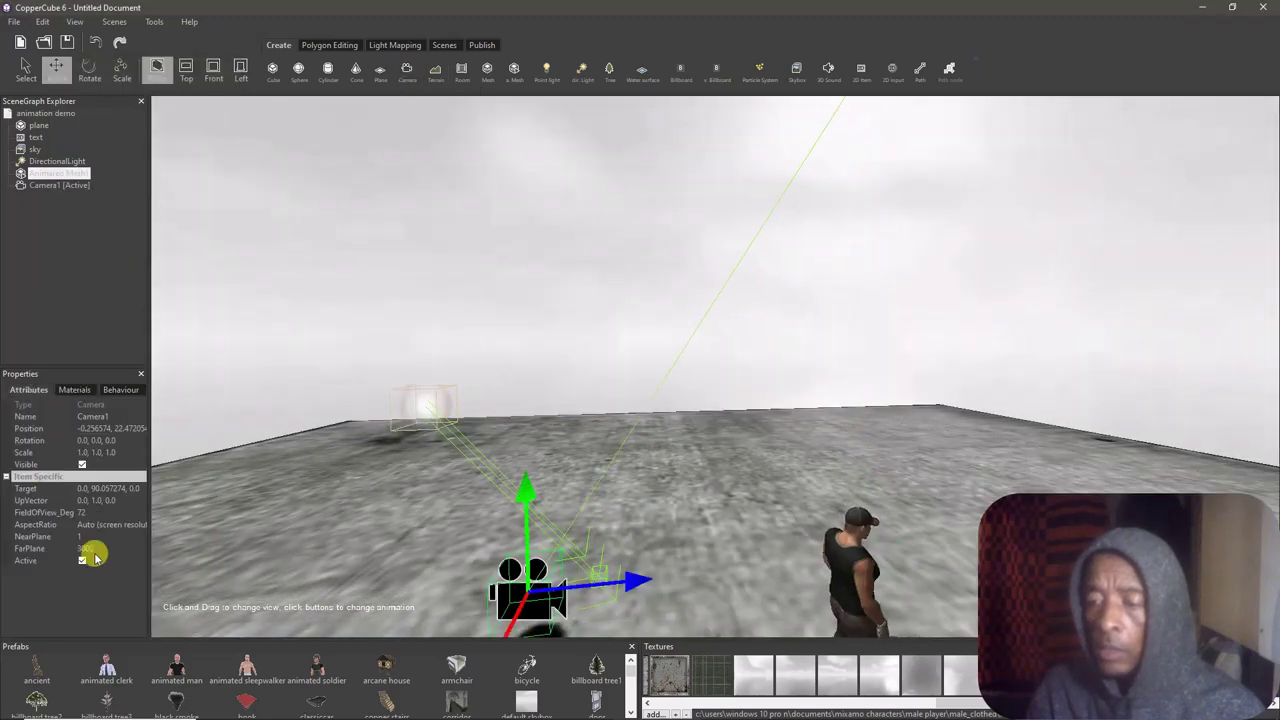
double_click(74, 186)
left_click(121, 390)
left_click(84, 409)
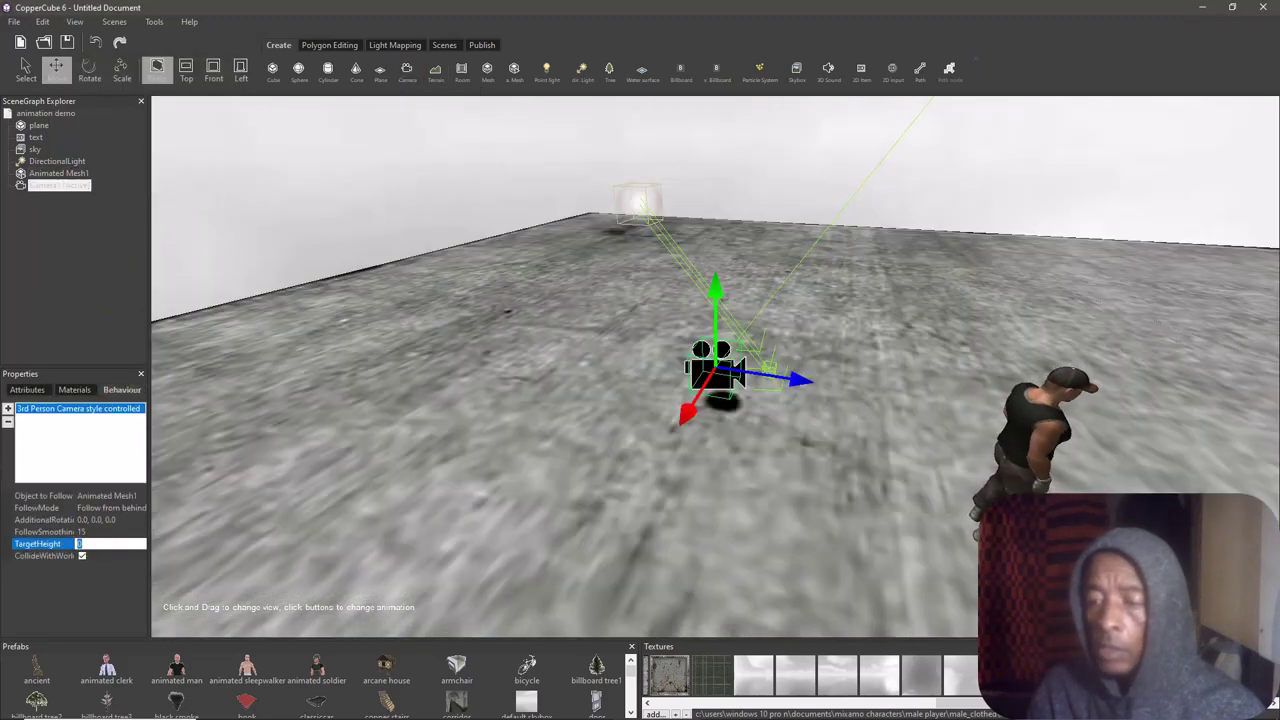
left_click(88, 545)
type("39")
middle_click_drag(650, 465, 549, 403)
left_click(89, 542)
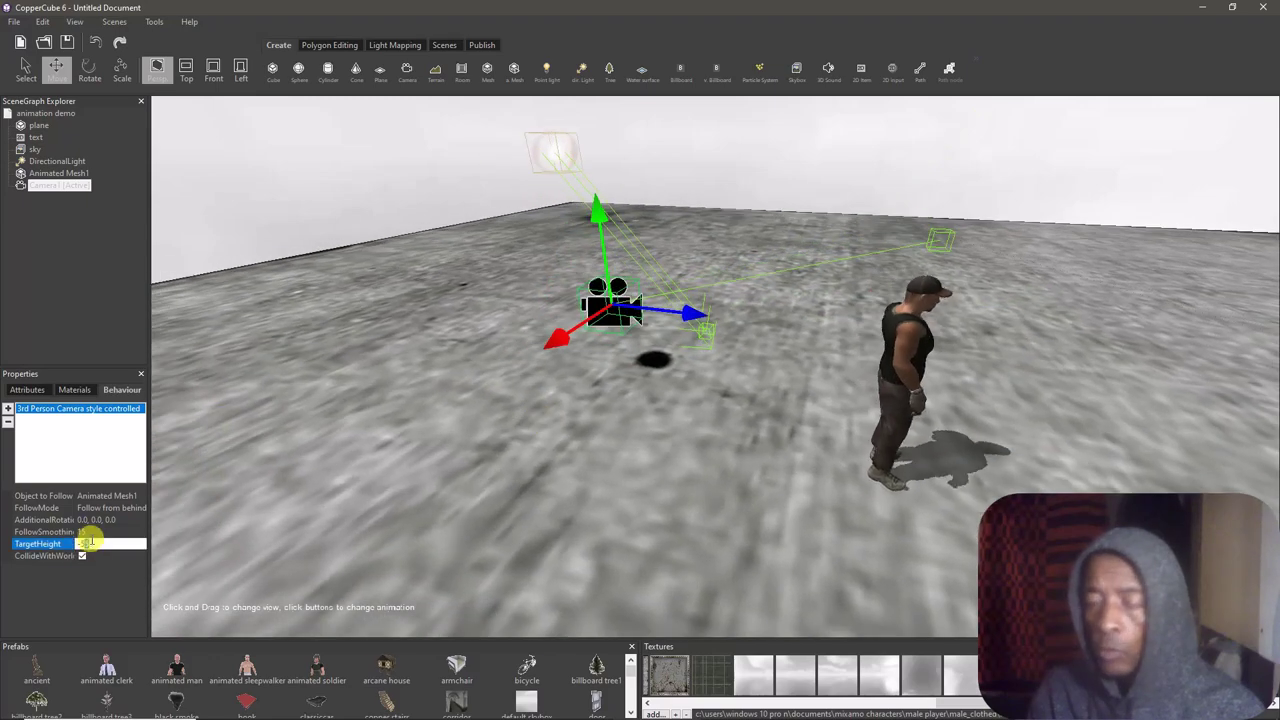
type("59")
right_click_drag(600, 400, 760, 443)
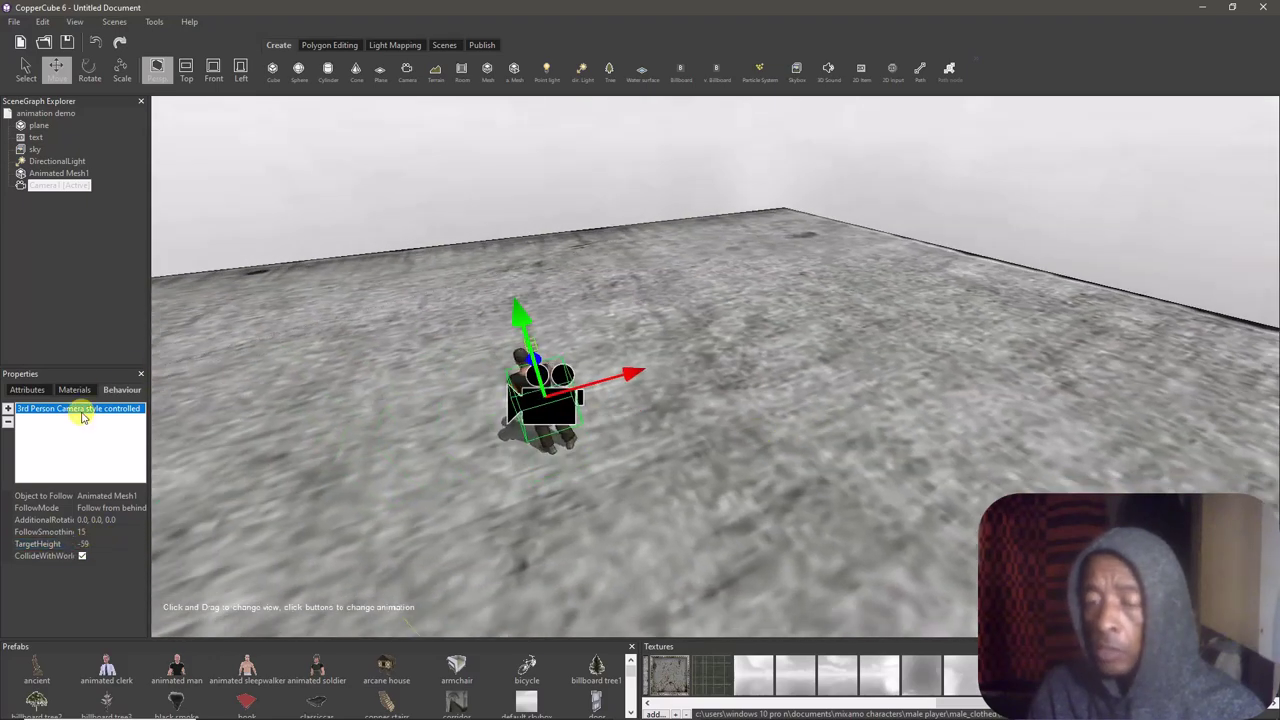
left_click(29, 390)
left_click(93, 512)
Enable full screen in the Windows publishing settings and choose Windows (.exe) as the publishing target
left_click(483, 45)
left_click(383, 72)
left_click(566, 206)
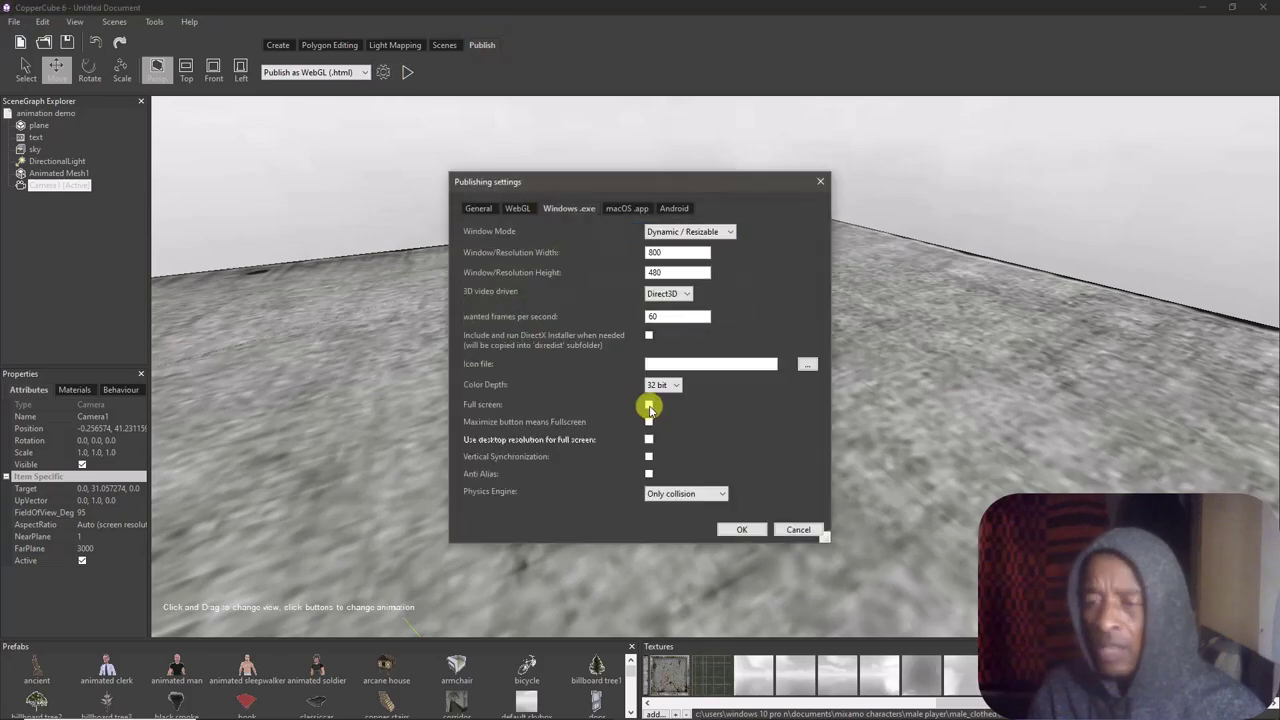
left_click(649, 404)
left_click(743, 529)
left_click(355, 72)
left_click(320, 98)
Run the published scene and check how the character walks forward and turns both ways
left_click(407, 72)
key("Up")
key("Right")
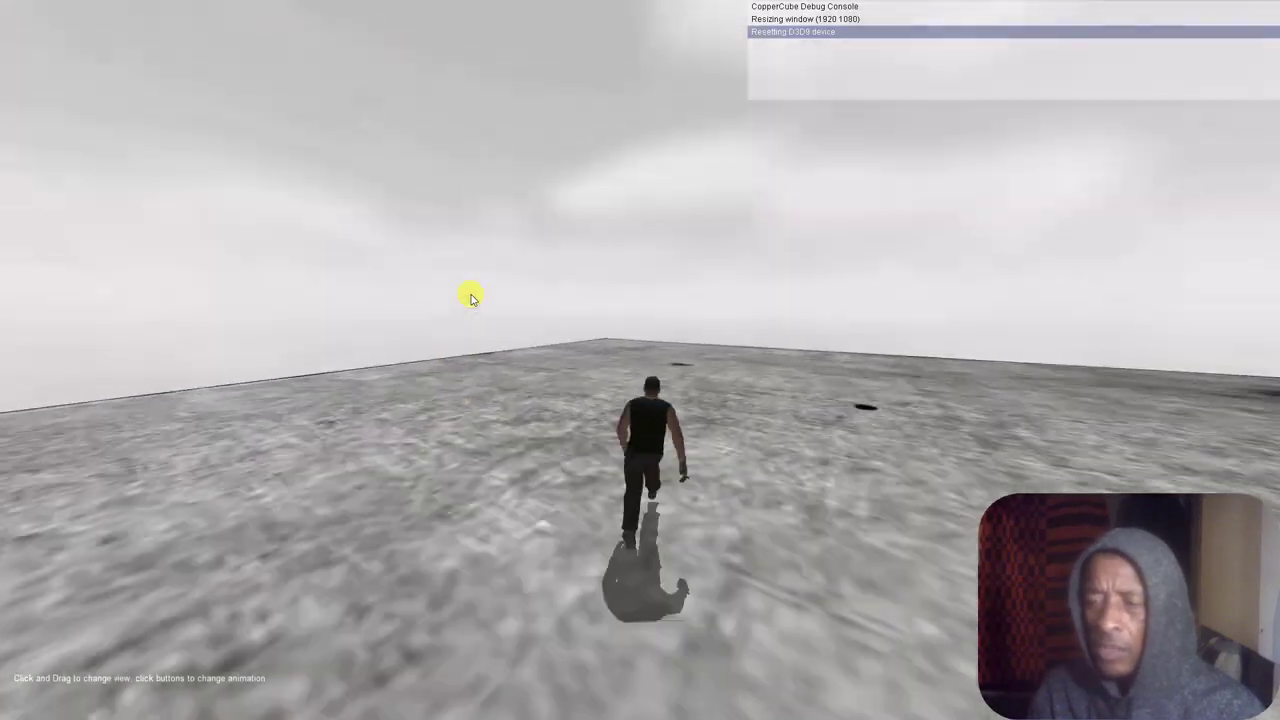
key("Left")
key("Escape")
Lower the move speed in the character's keyboard-controlled behaviour
right_click_drag(690, 388, 480, 400)
left_click(121, 390)
left_click(54, 409)
left_click(59, 173)
left_click(88, 496)
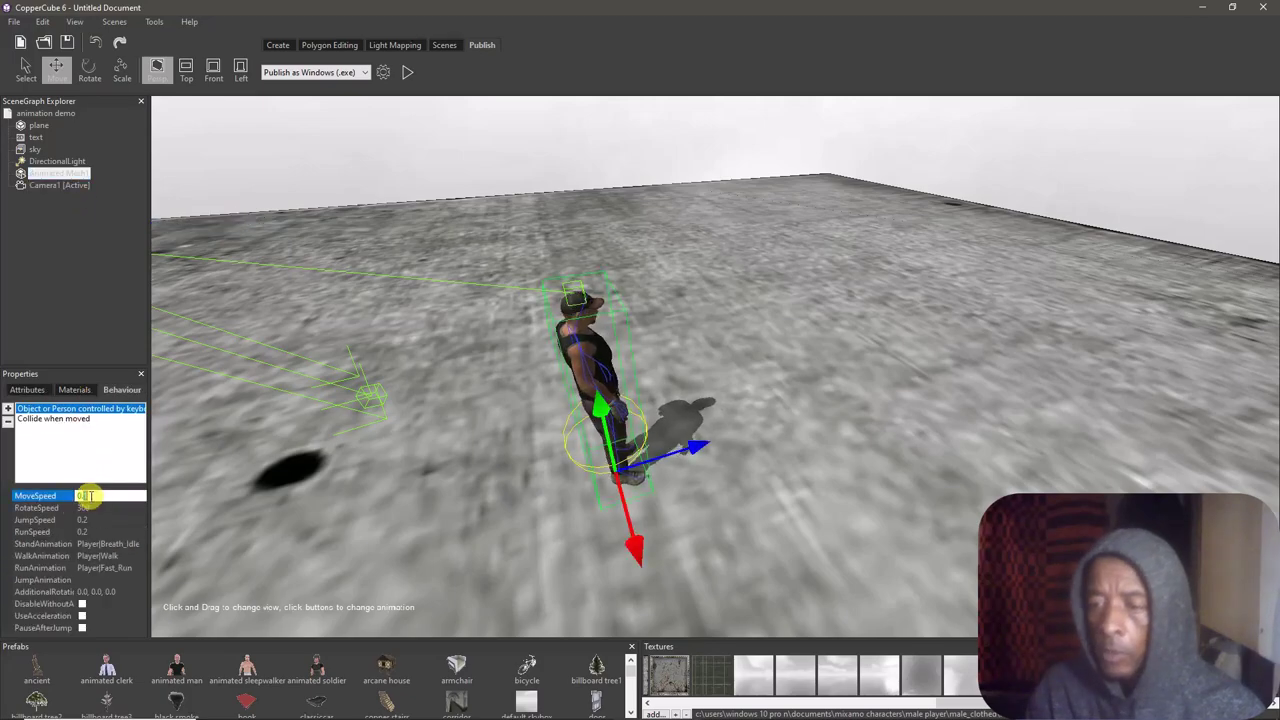
key("Return")
Run the scene again and test the character's walking, sprinting and left turns
left_click(407, 72)
key("Up")
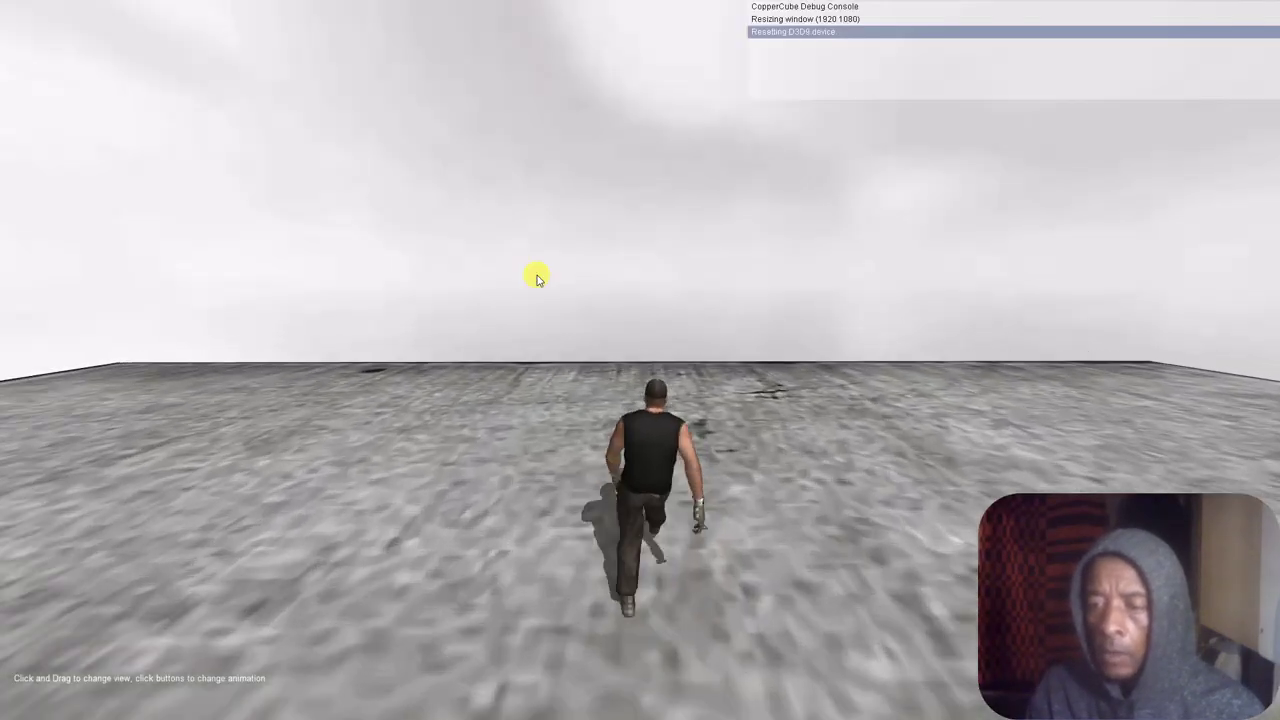
key("Left")
key("shift+Up")
key("Left")
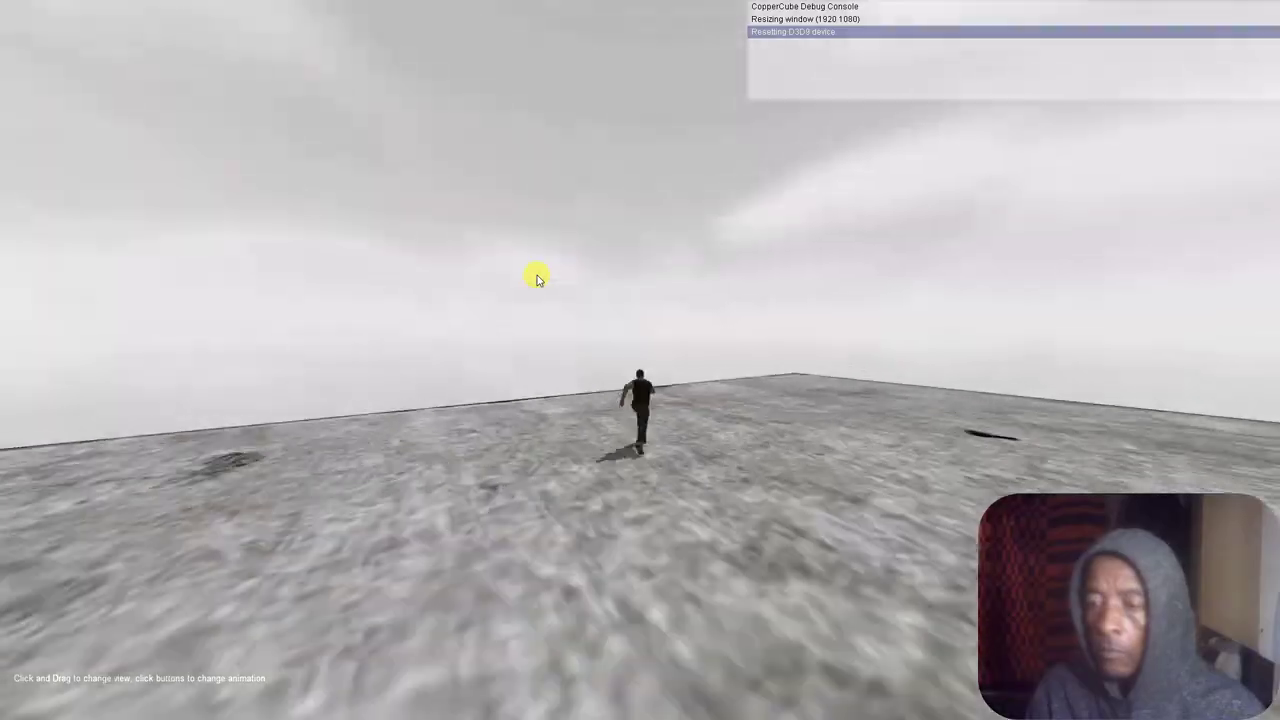
key("Escape")
Set the character's jump speed to 0.036 and move speed to 0.018, and test walking in the running scene
left_click(85, 521)
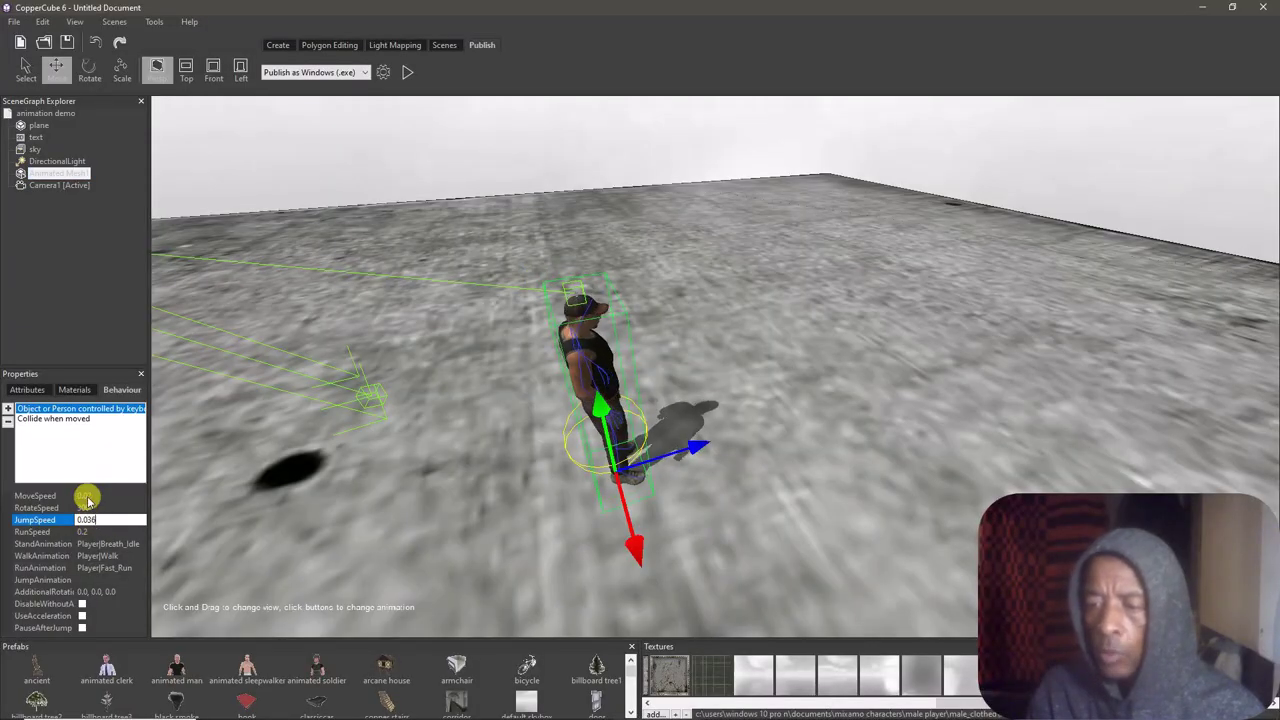
key("Return")
left_click(407, 72)
key("Up")
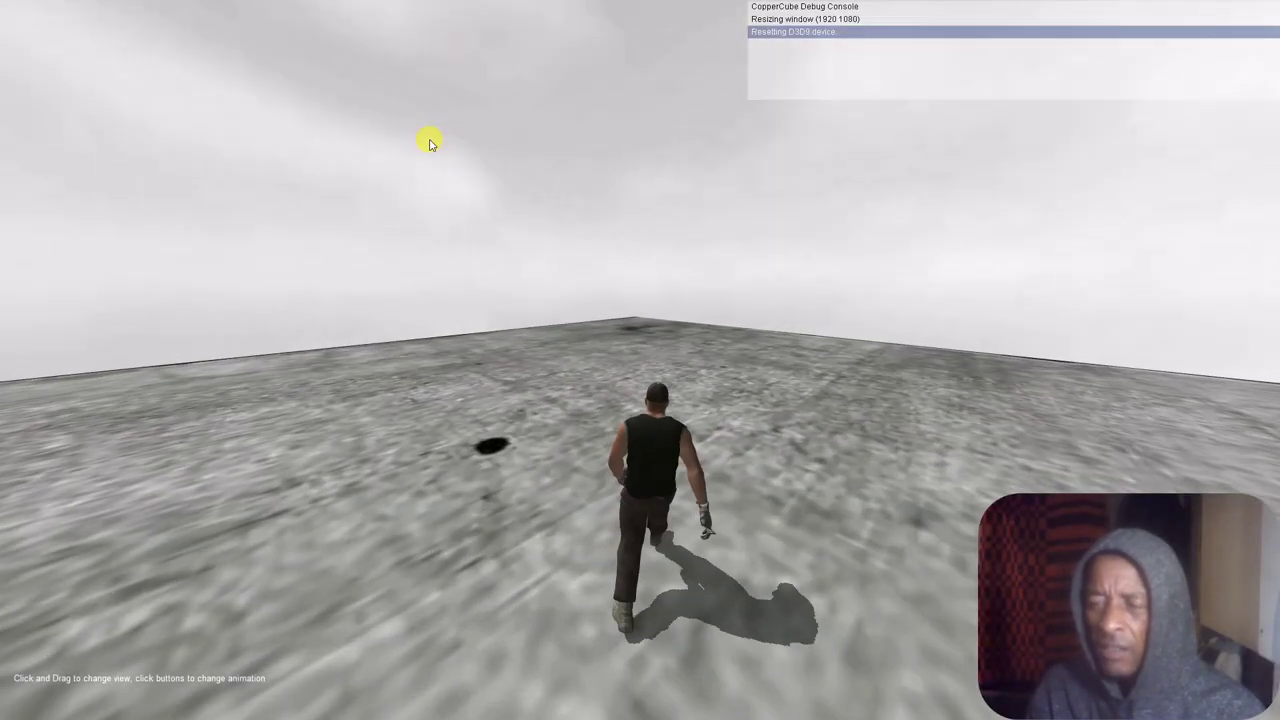
key("Right")
key("Escape")
Set the character's run speed to 0.05 and test running with turns in the running scene
left_click(82, 531)
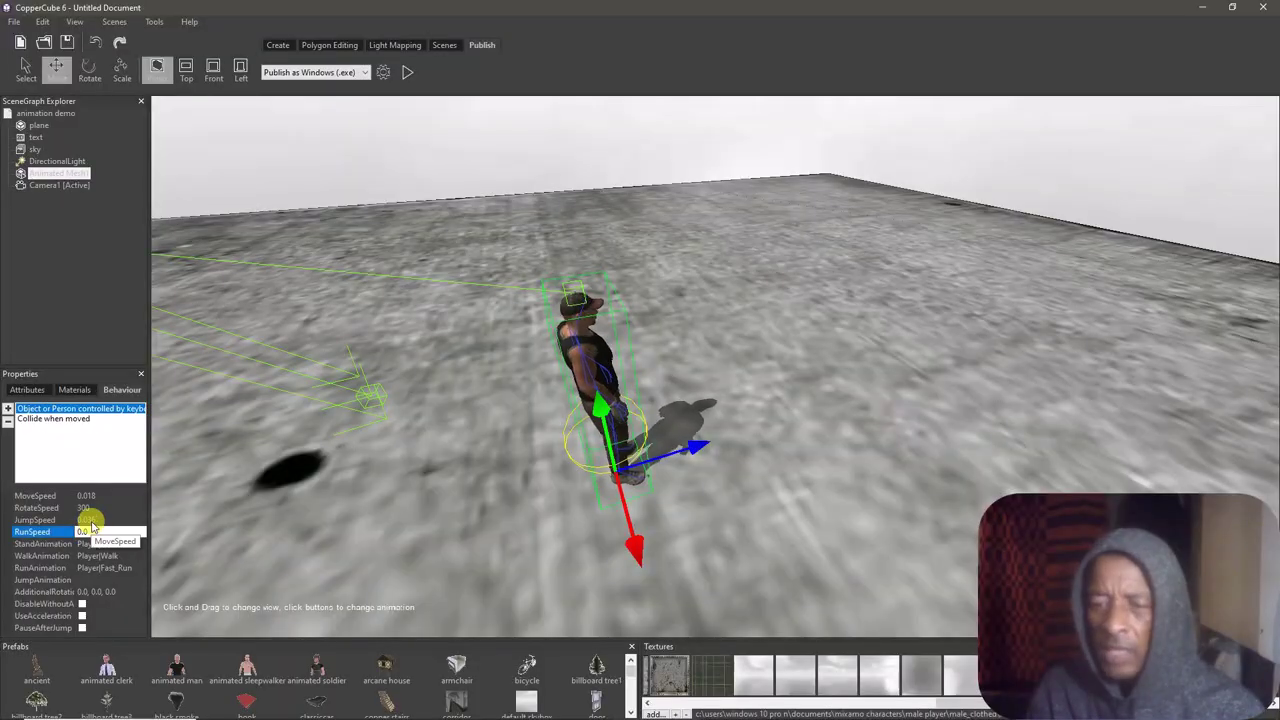
left_click(407, 72)
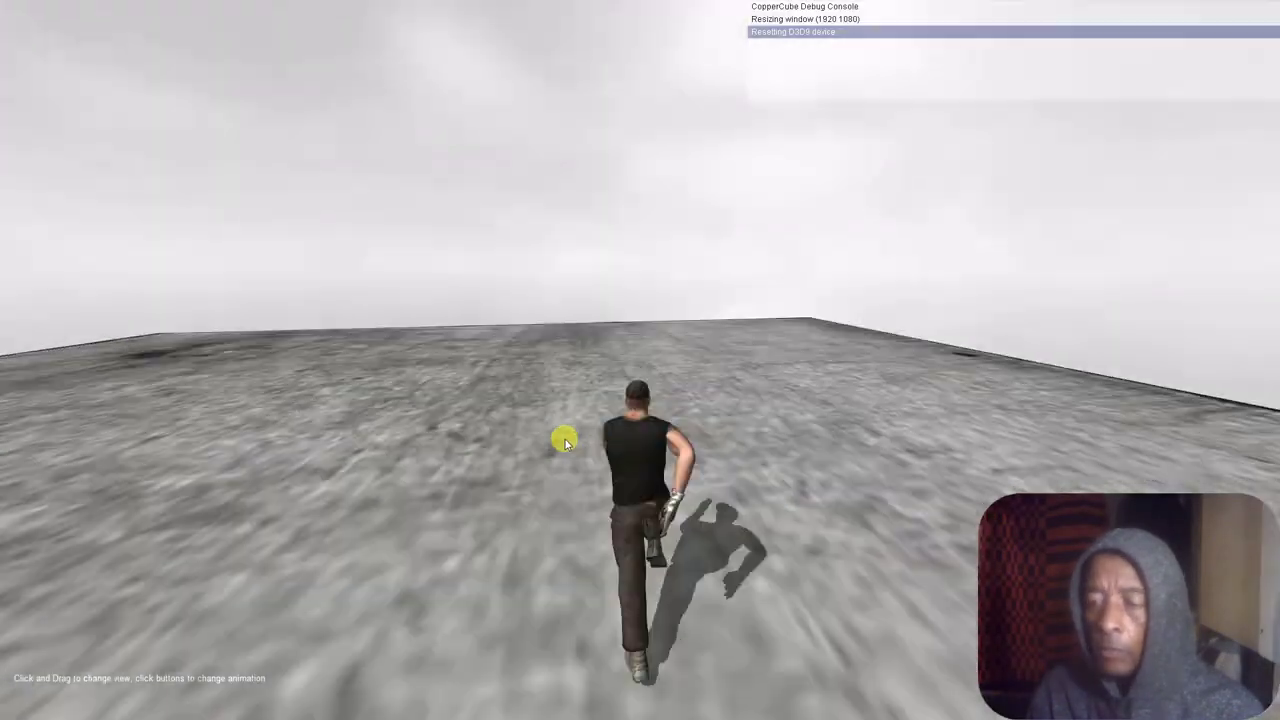
key("Right")
key("Left")
key("Right")
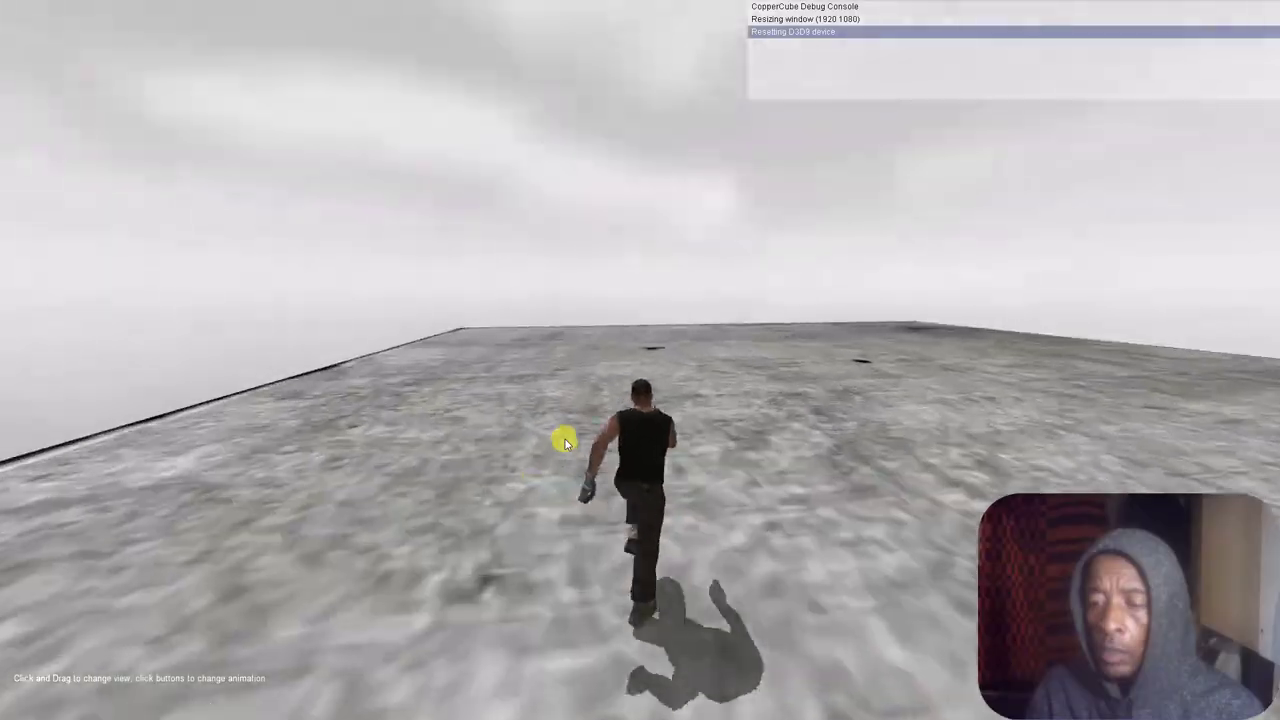
key("Escape")
left_click(407, 72)
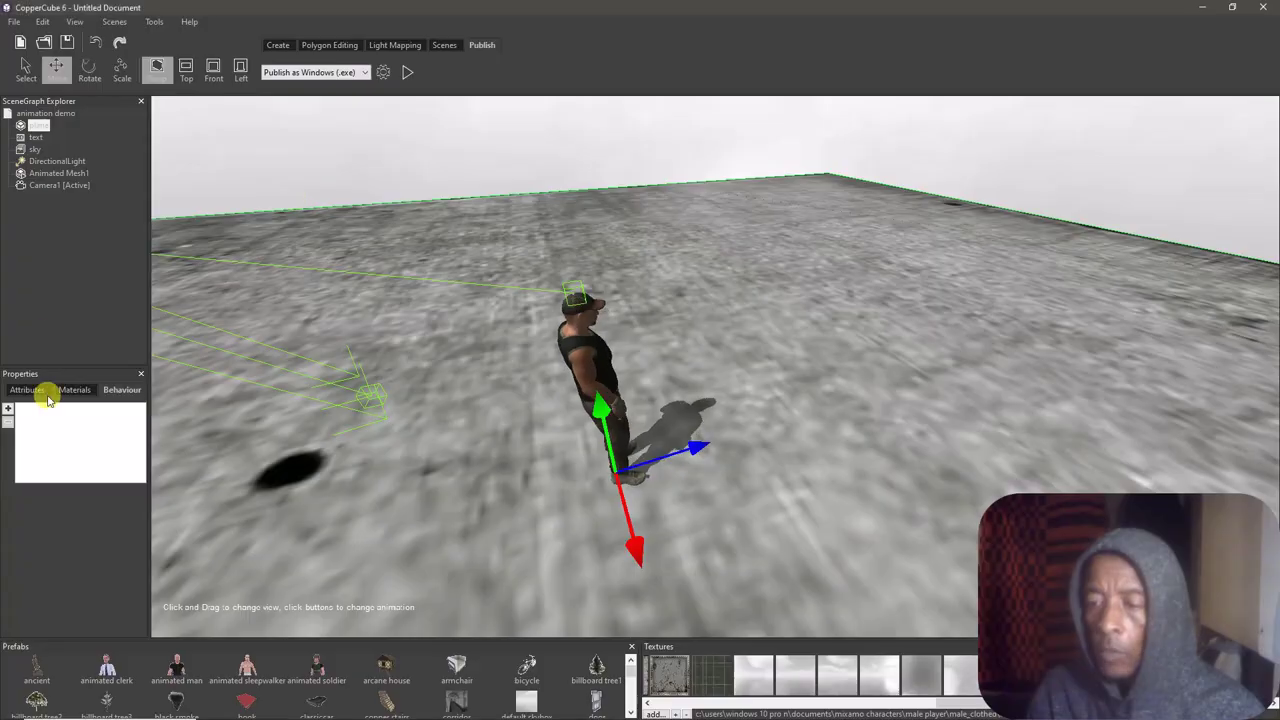
Set the character's move speed to 0.02, rotate speed to 88 and run speed to 0.07
left_click(65, 174)
left_click(69, 410)
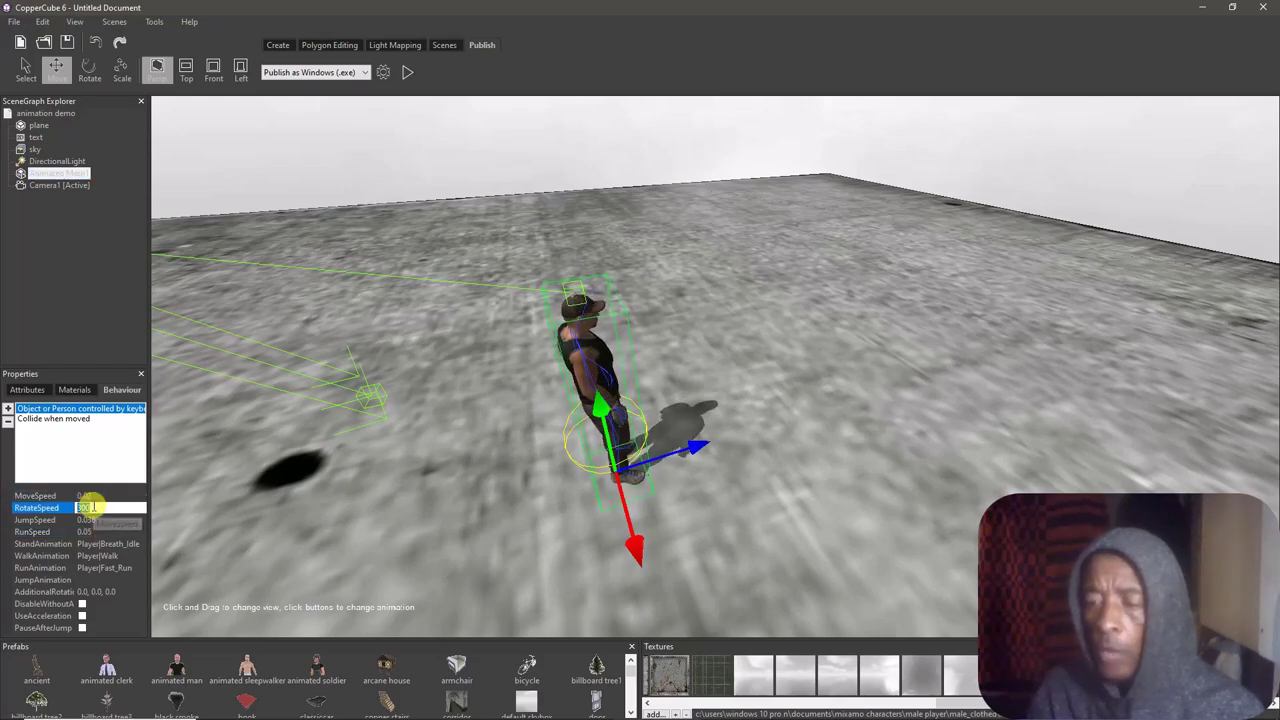
left_click(408, 70)
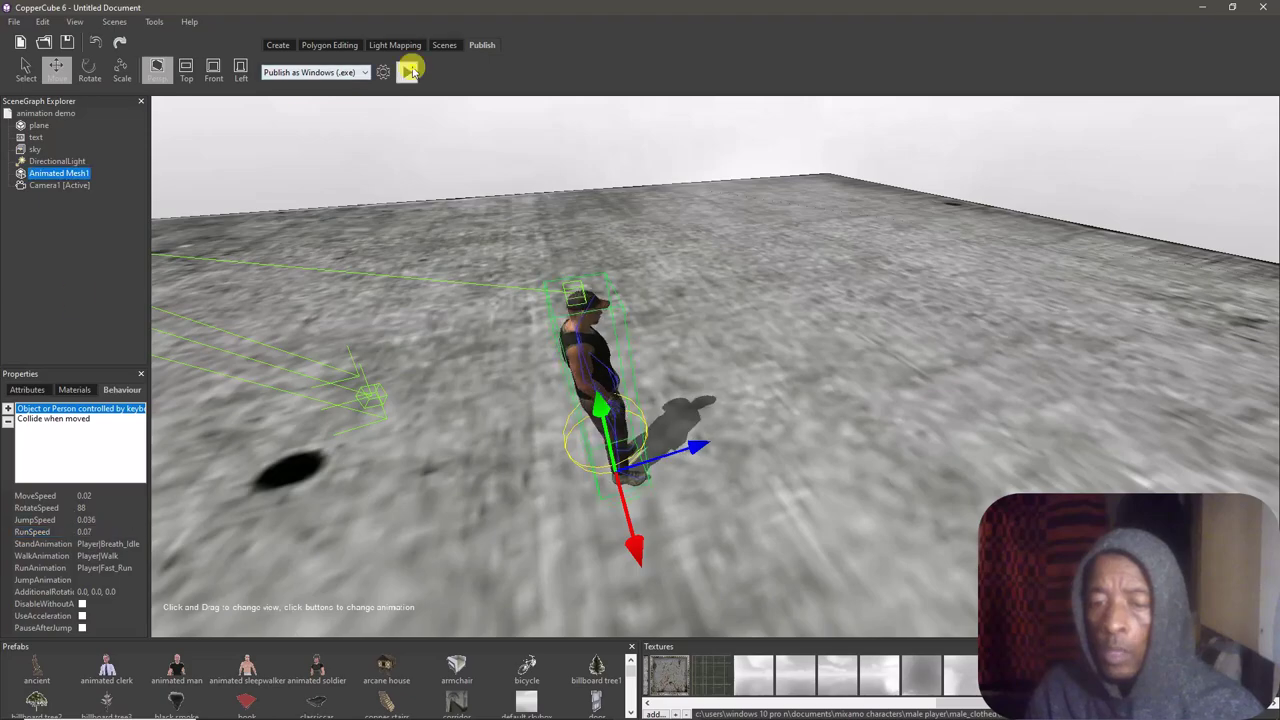
Run the scene and steer the character around the plane to check the adjusted movement and rotation speeds
left_click(408, 70)
key("Left")
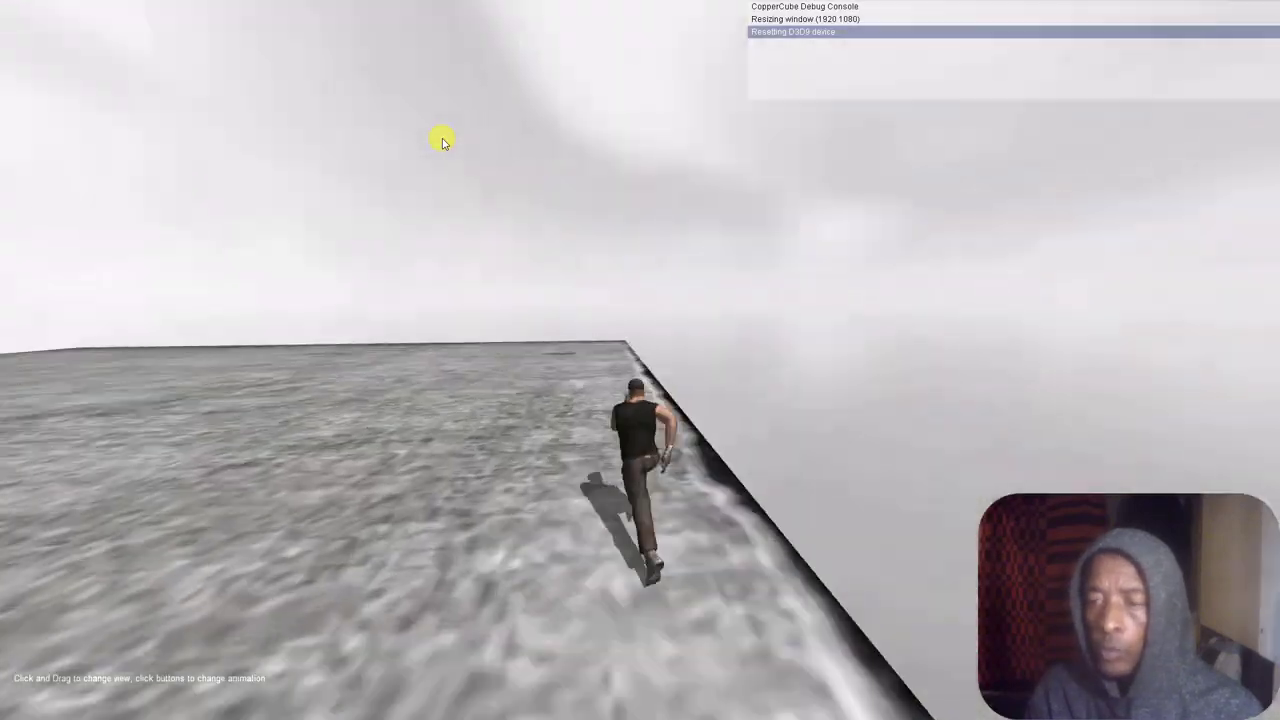
key("Left")
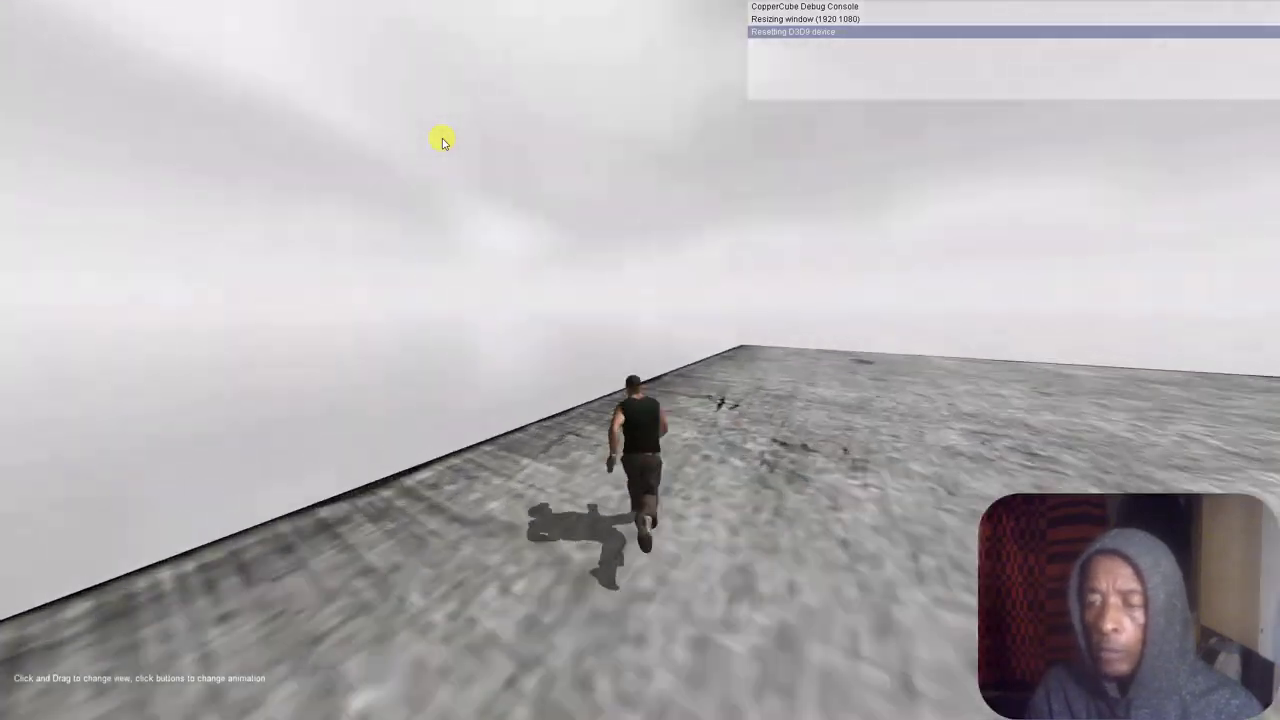
key("Right")
key("Left")
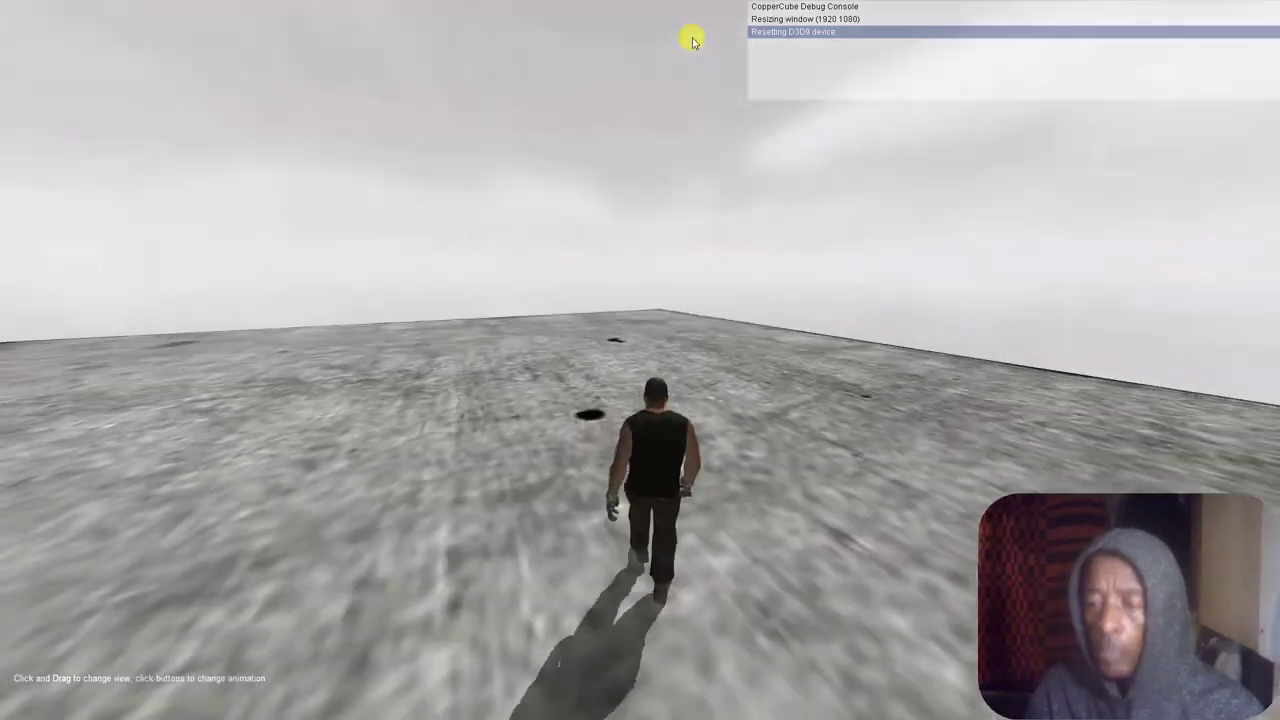
Turn the walking character right and left in the running scene, and end the test run
key("Right")
key("Left")
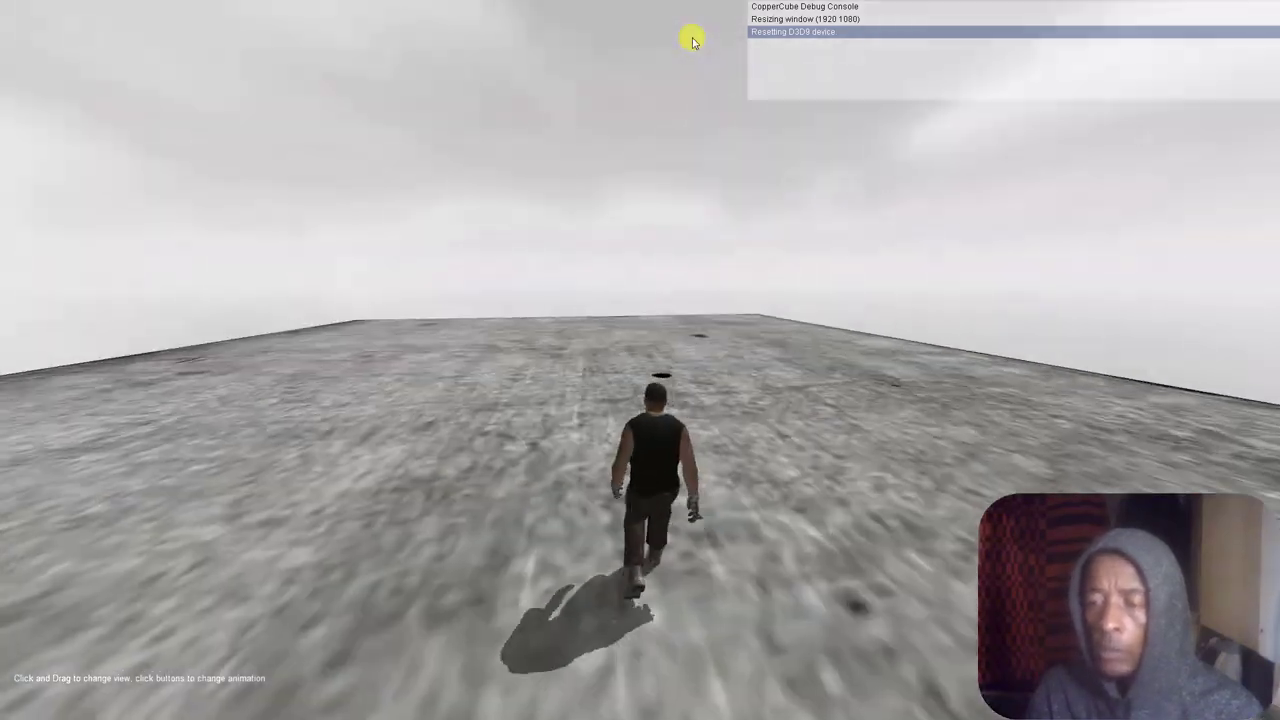
key("Right")
key("Escape")
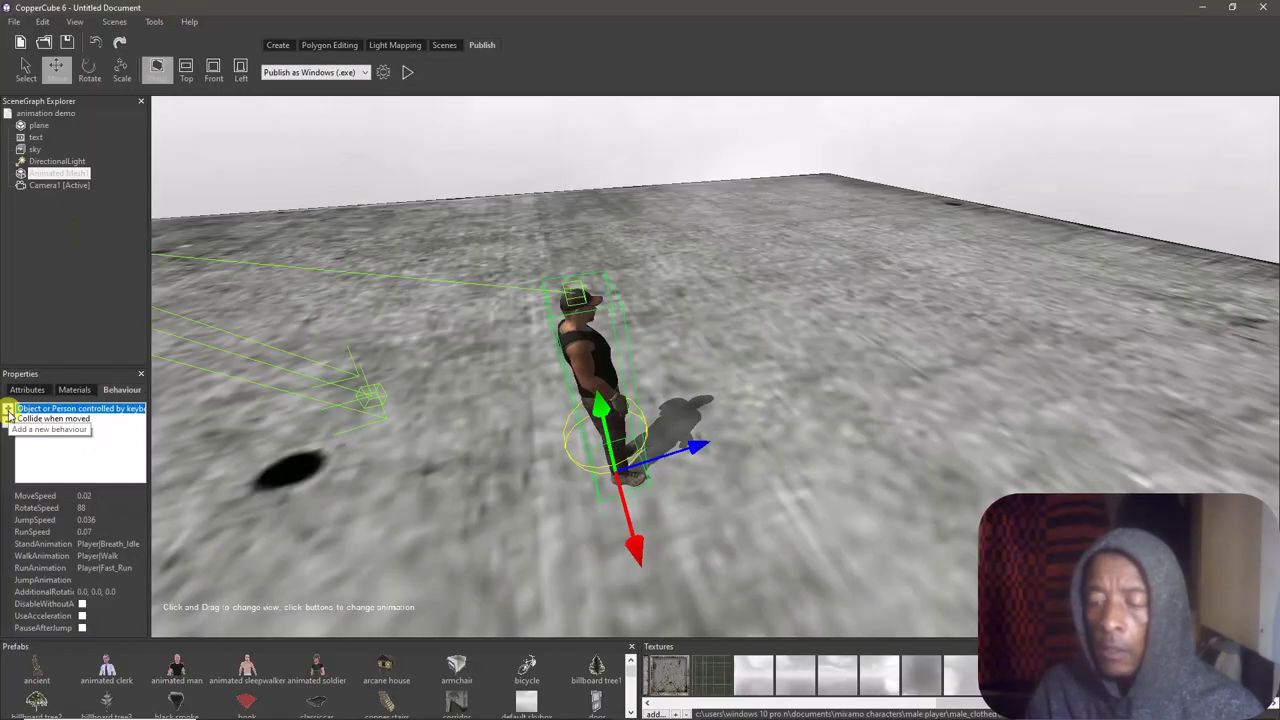
Add a scene-level key behaviour for W with Key Pressed Down that sets Animated Mesh1 to the Player|Walk animation
left_click(147, 509)
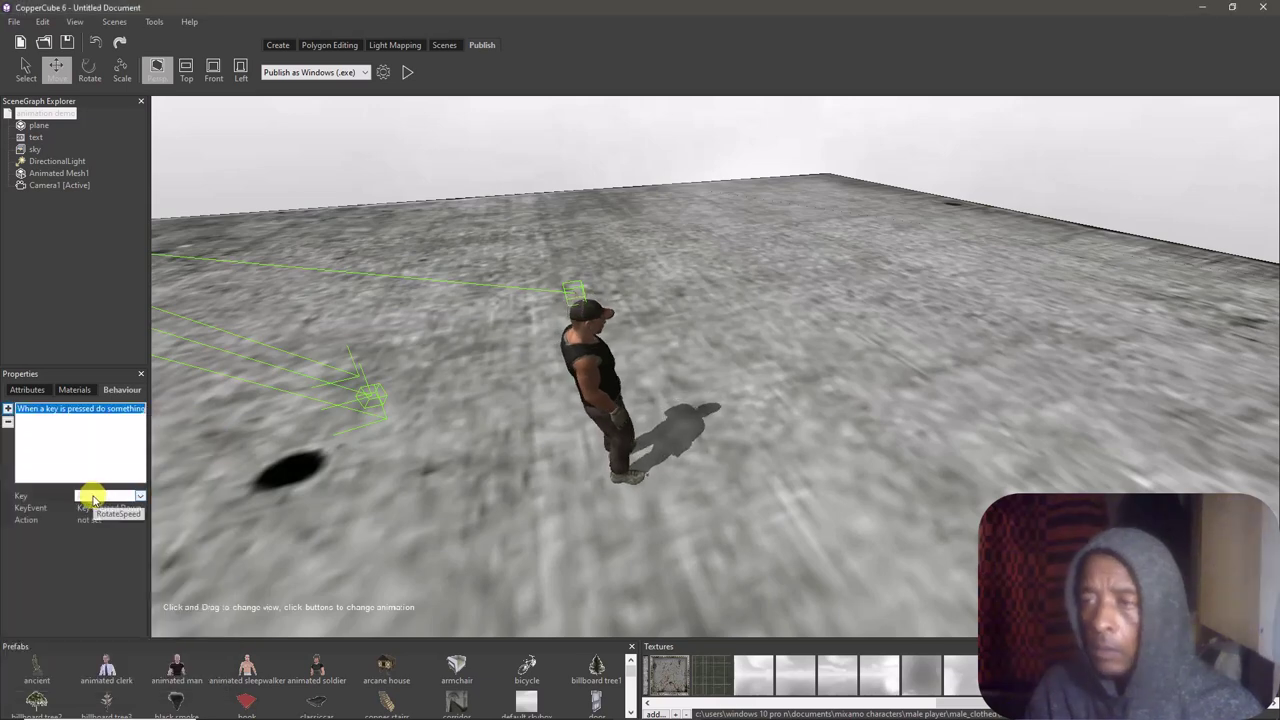
left_click(140, 496)
left_click(105, 350)
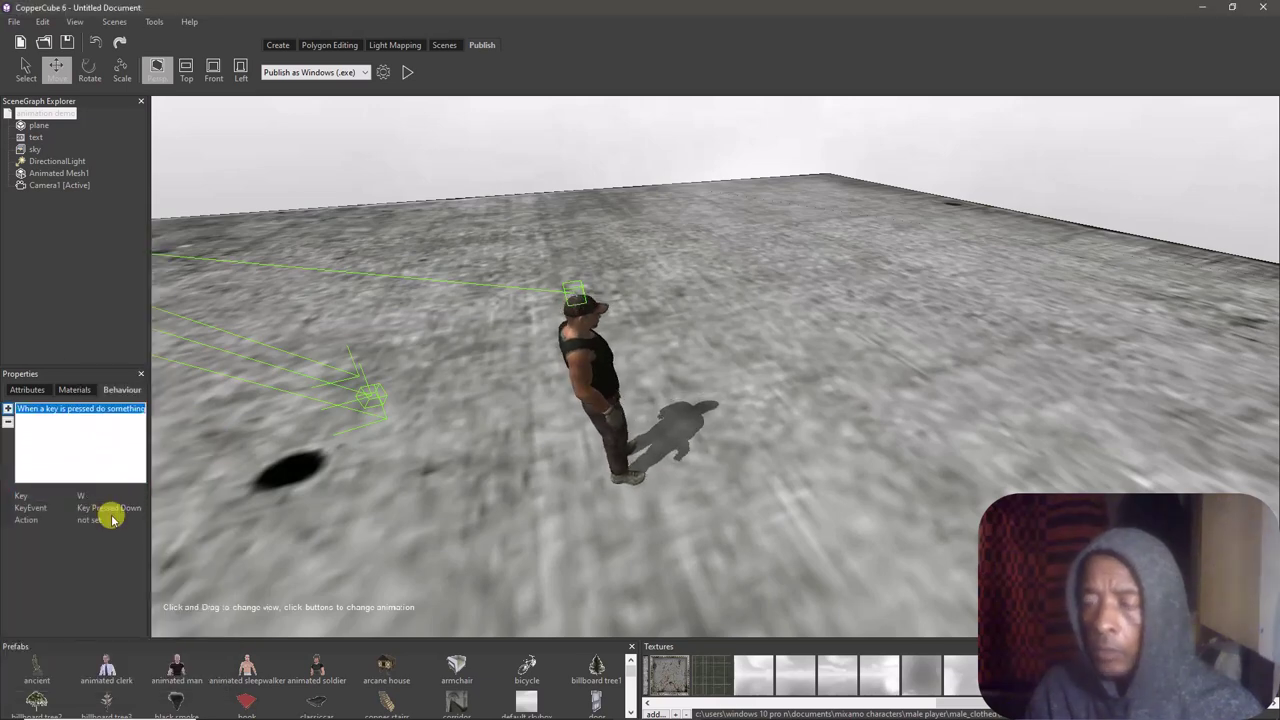
left_click(111, 519)
left_click(141, 520)
left_click(18, 501)
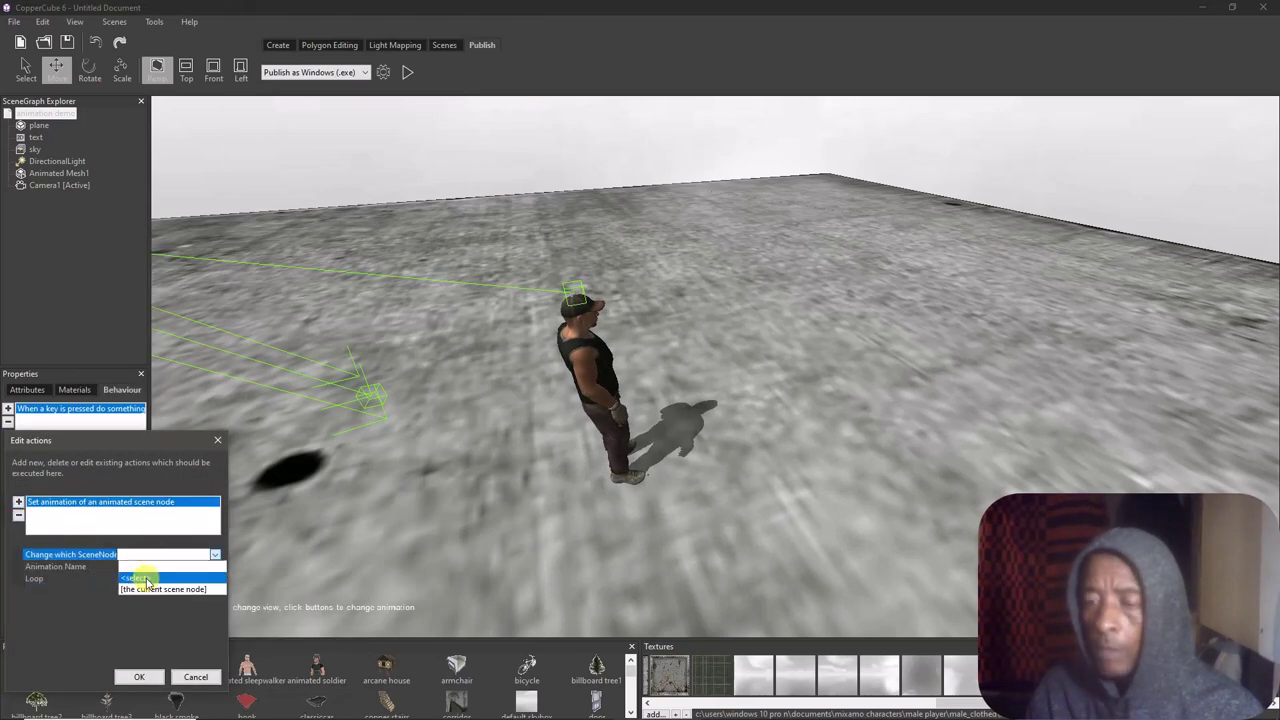
left_click(154, 628)
left_click(139, 677)
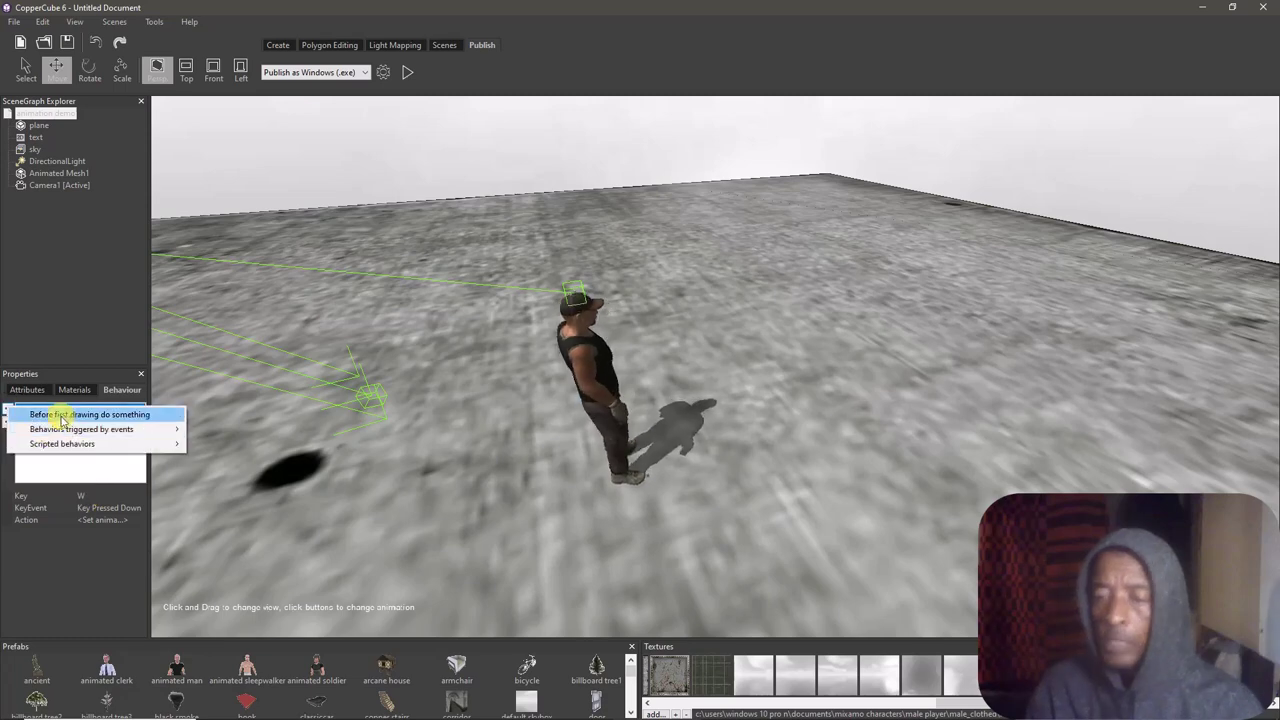
Add a second W key behaviour with the Key Left Up event that sets a looping animation on Animated Mesh1
left_click(140, 496)
left_click(103, 408)
left_click(111, 520)
left_click(141, 520)
left_click(18, 501)
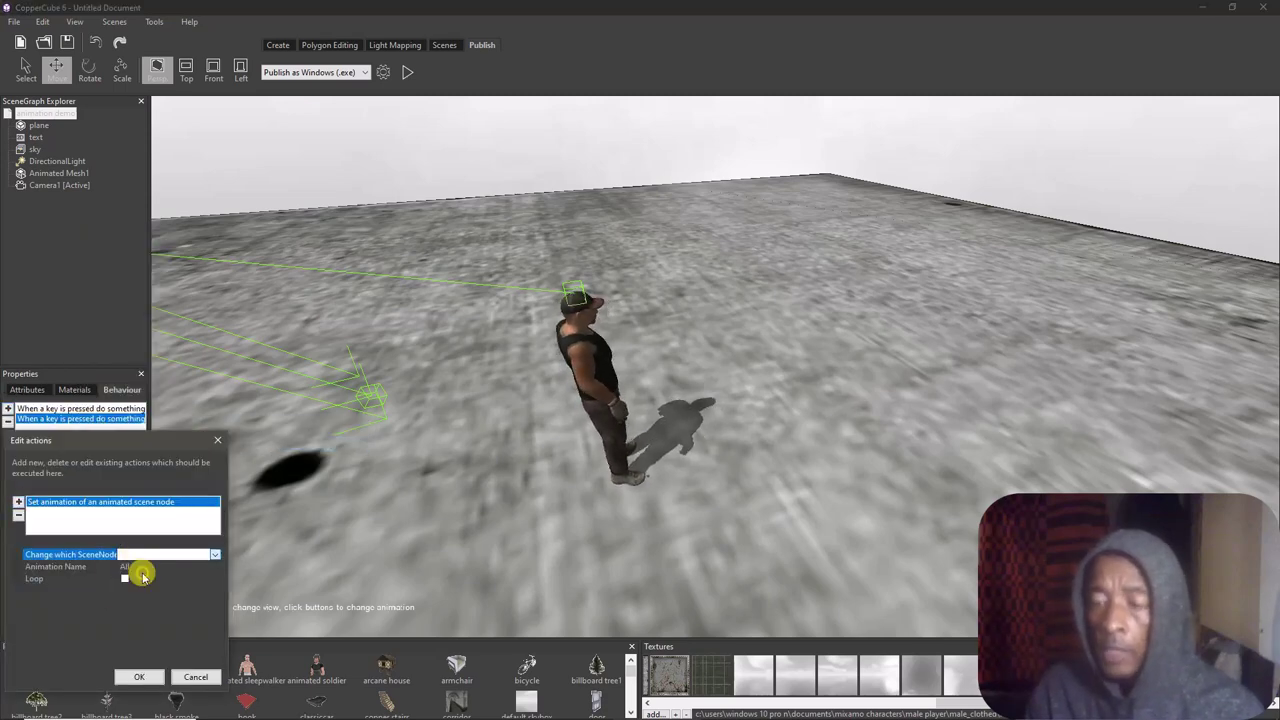
left_click(150, 580)
left_click(136, 567)
left_click(150, 602)
left_click(125, 578)
left_click(139, 677)
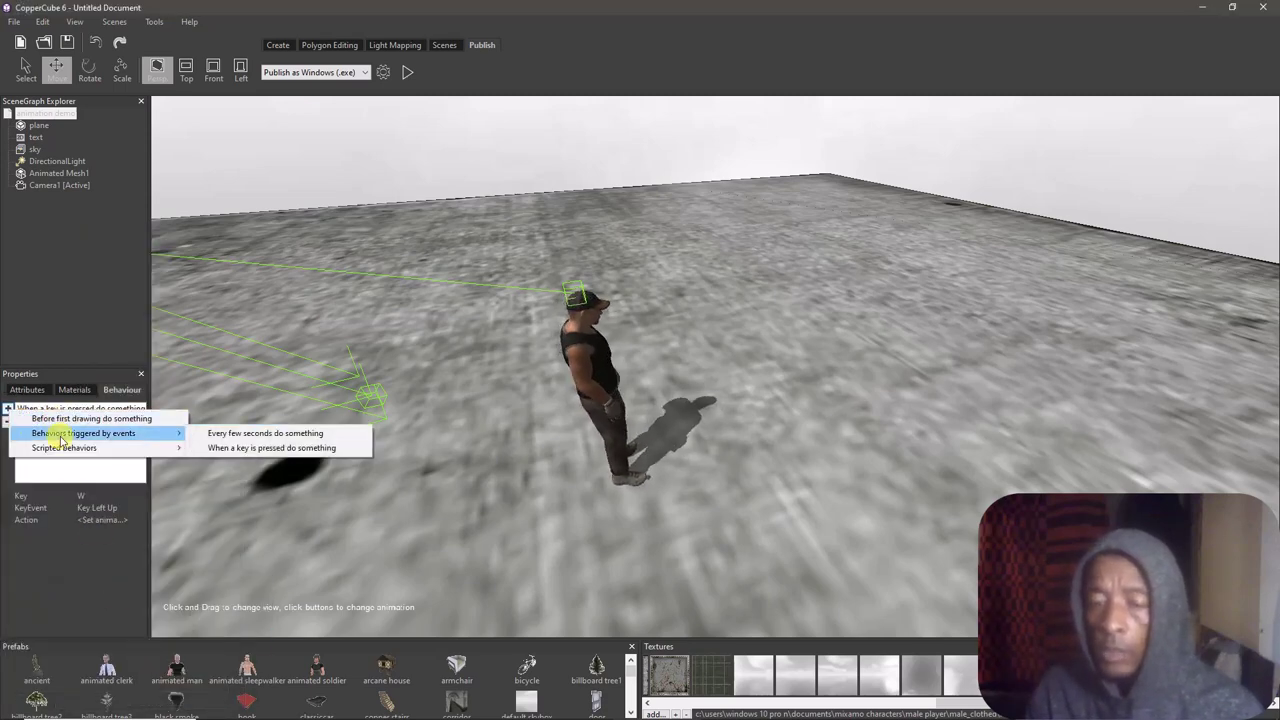
Add a scene-level behaviour that reacts to the S key being pressed
left_click(271, 448)
left_click(103, 496)
left_click(90, 398)
Give the S key behaviour a looping Set animation action for Animated Mesh1
left_click(103, 520)
left_click(141, 520)
left_click(18, 501)
left_click(110, 582)
left_click(149, 556)
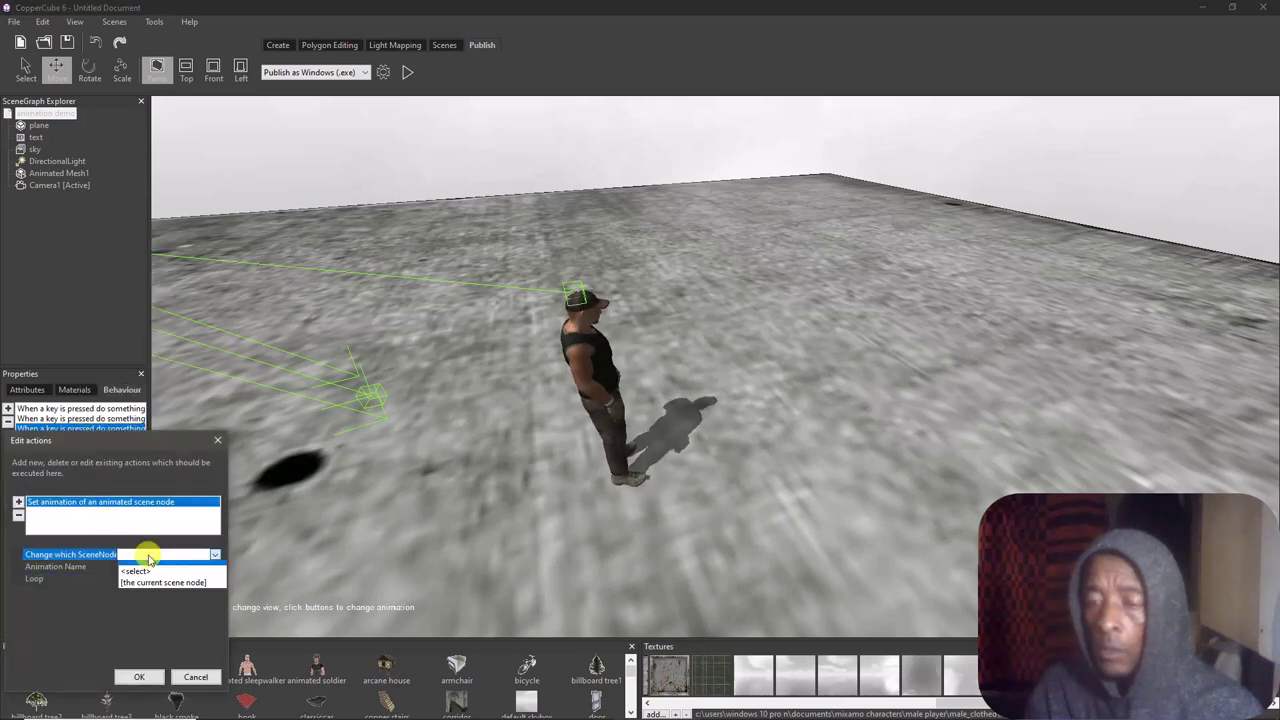
left_click(150, 592)
left_click(142, 567)
left_click(150, 613)
left_click(125, 578)
left_click(139, 674)
Add another S key behaviour that sets Animated Mesh1 to the looping Player|Breath_Idle animation
left_click(8, 408)
left_click(253, 448)
left_click(103, 496)
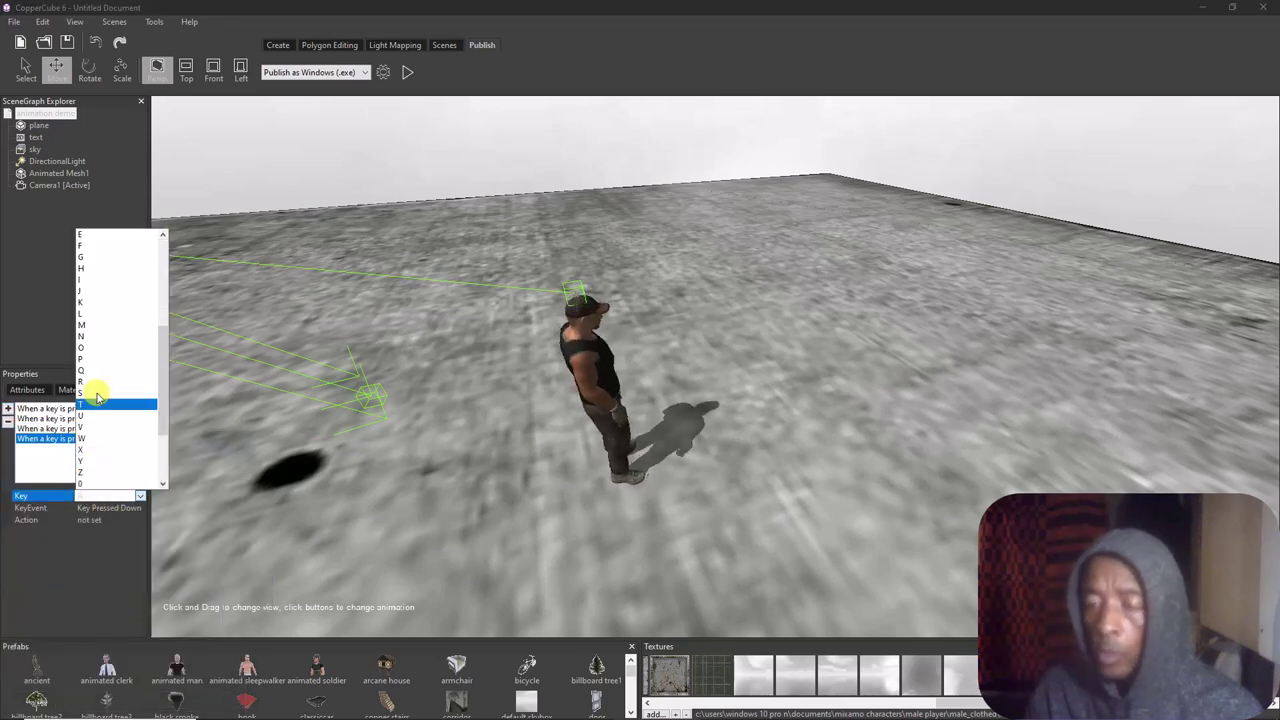
left_click(97, 395)
left_click(103, 520)
left_click(141, 520)
left_click(18, 501)
left_click(110, 582)
left_click(136, 554)
left_click(150, 592)
left_click(148, 567)
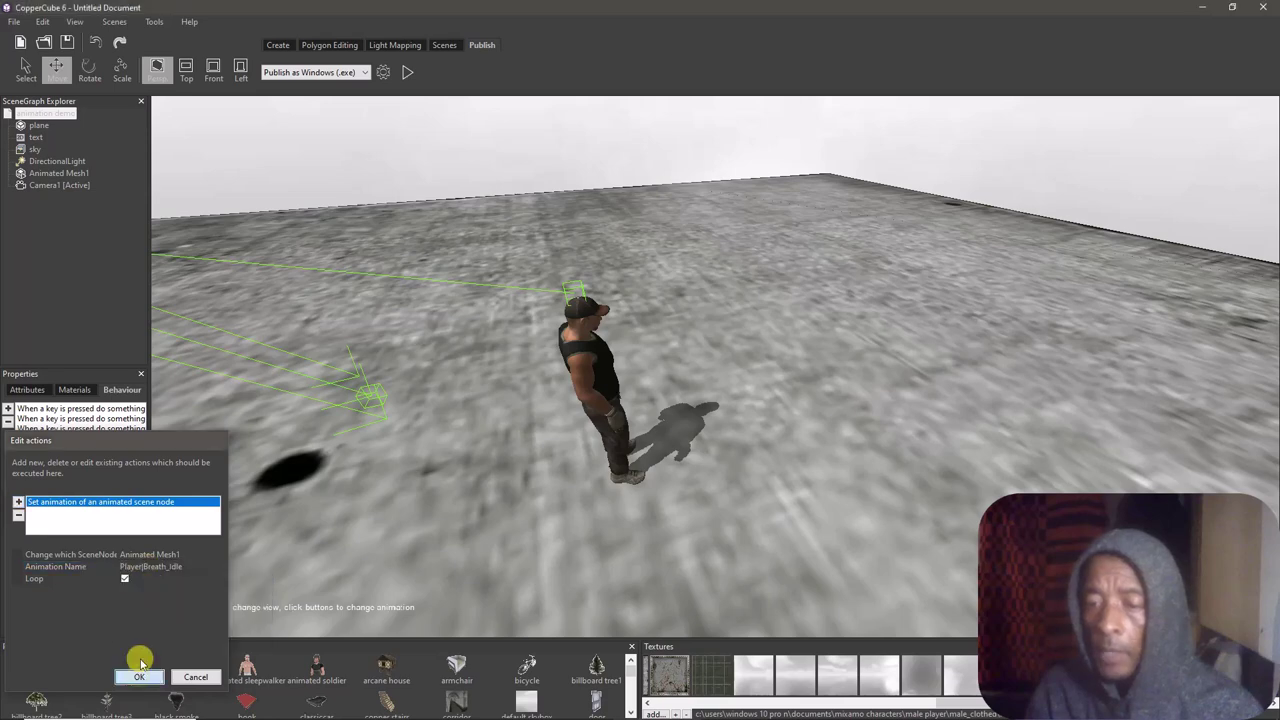
left_click(139, 675)
Add a Shift key behaviour with Key Pressed Down that sets Animated Mesh1 to the Player|Fast_Run animation
left_click(8, 408)
left_click(253, 448)
left_click(109, 496)
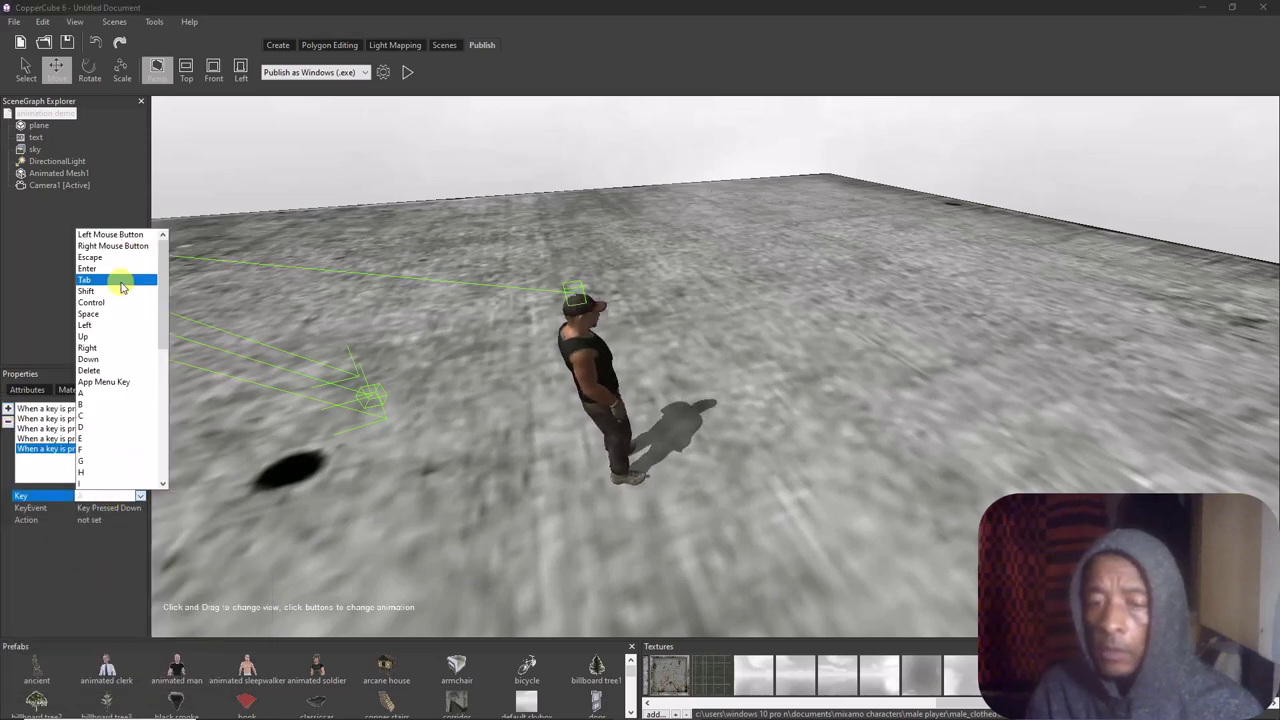
left_click(112, 291)
left_click(103, 520)
left_click(141, 521)
left_click(18, 501)
left_click(117, 586)
left_click(150, 554)
left_click(148, 567)
left_click(152, 612)
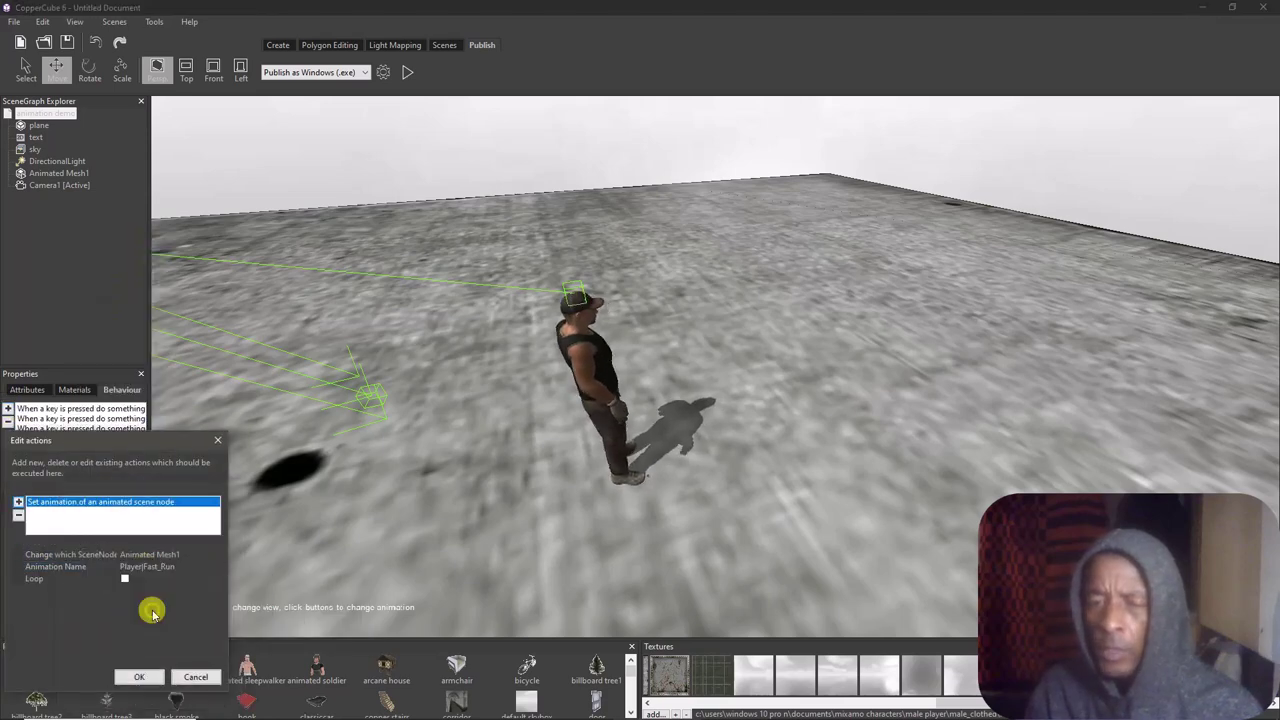
left_click(139, 676)
Add a sixth key behaviour to the scene and set its key event to Key Left Up
left_click(8, 408)
left_click(253, 448)
left_click(109, 496)
left_click(98, 463)
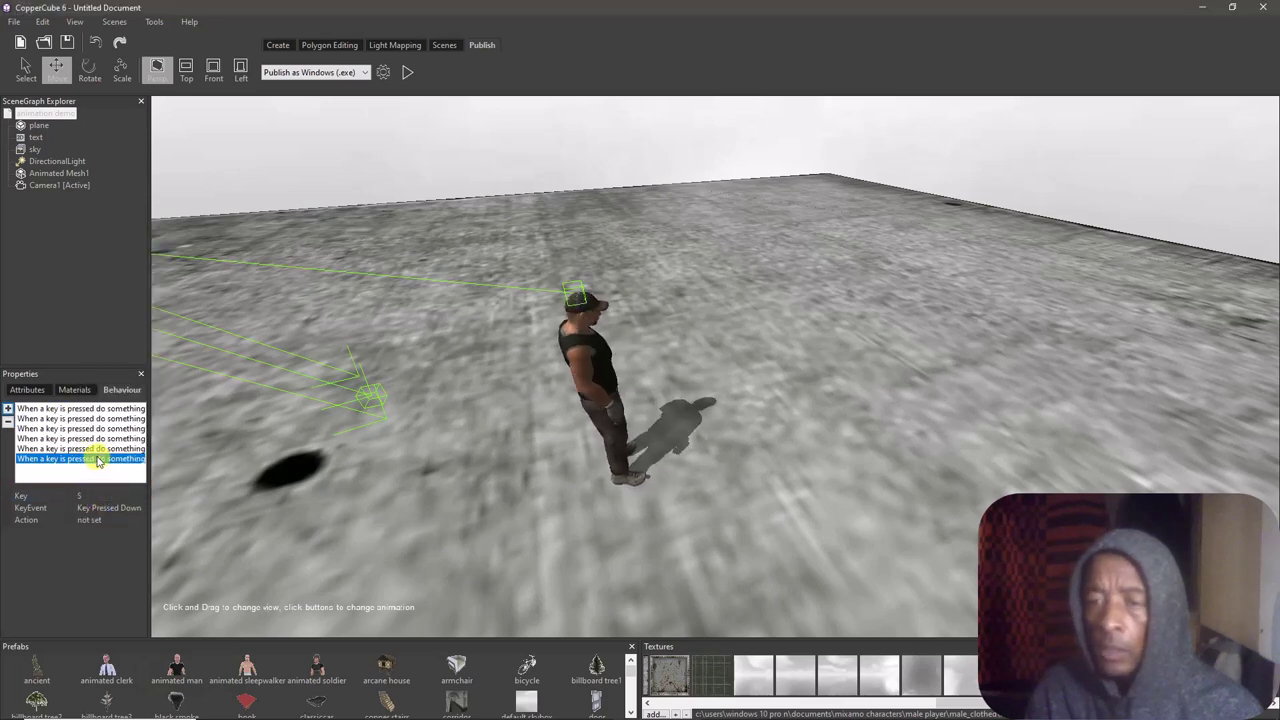
left_click(109, 508)
left_click(109, 531)
Give the Key Left Up behaviour a Set animation action that sets Animated Mesh1 to Player|Fast_Run
left_click(103, 520)
left_click(141, 521)
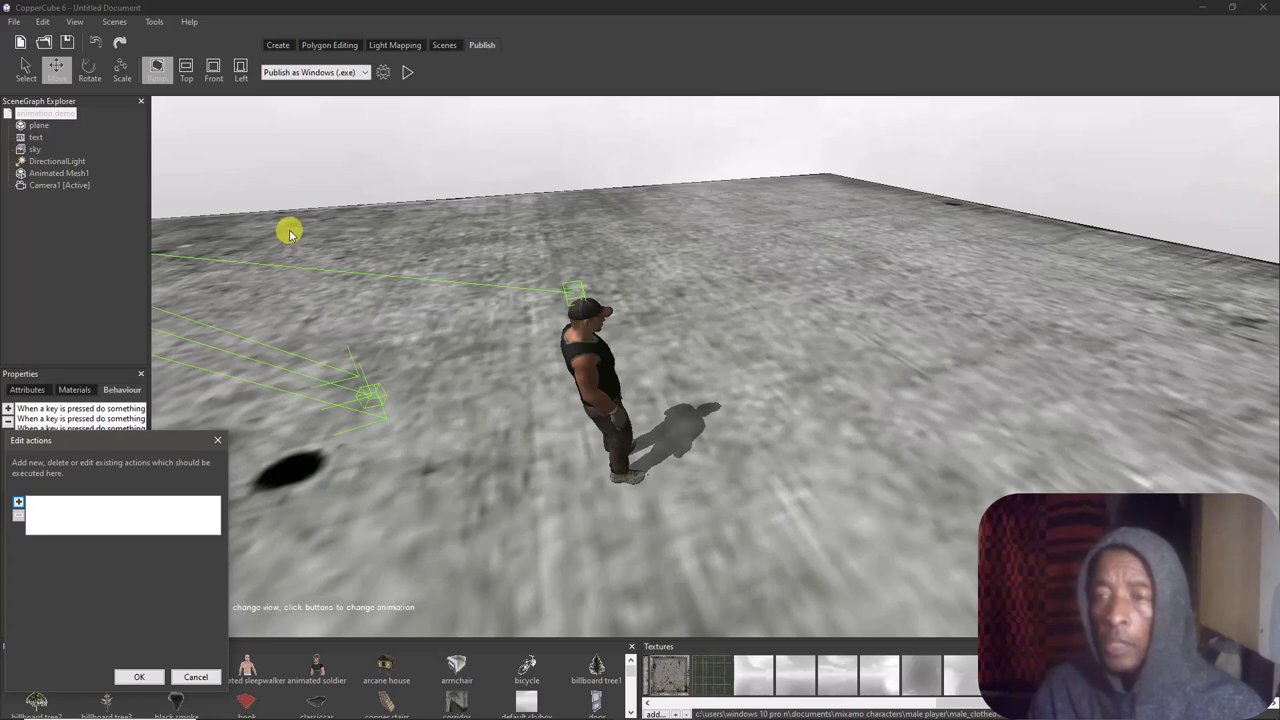
left_click(18, 501)
left_click(112, 580)
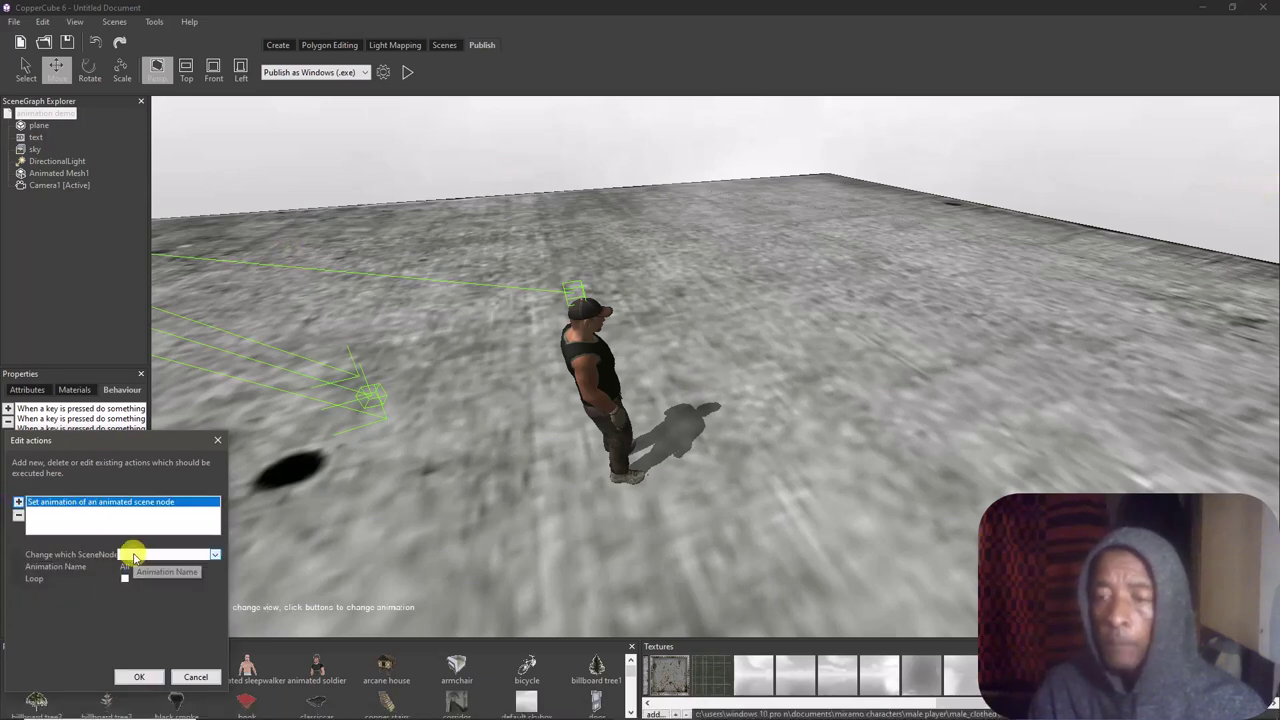
left_click(140, 580)
left_click(118, 577)
left_click(160, 694)
left_click(140, 567)
left_click(140, 567)
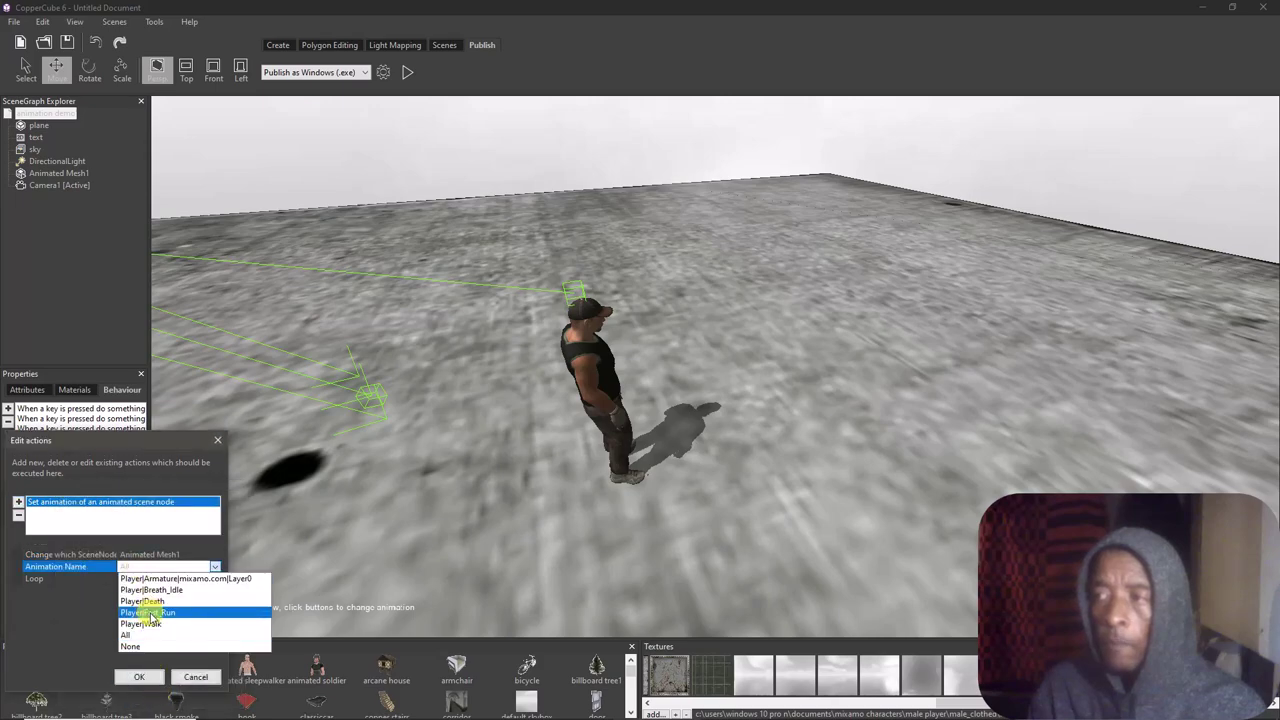
left_click(149, 612)
left_click(139, 677)
Set the key of the last Key Left Up behaviour to Shift and compare it with the previous behaviour
left_click(96, 496)
left_click(98, 259)
left_click(105, 449)
left_click(105, 458)
Run the scene, test moving and turning the character with the W and D keys, and end the run
left_click(408, 73)
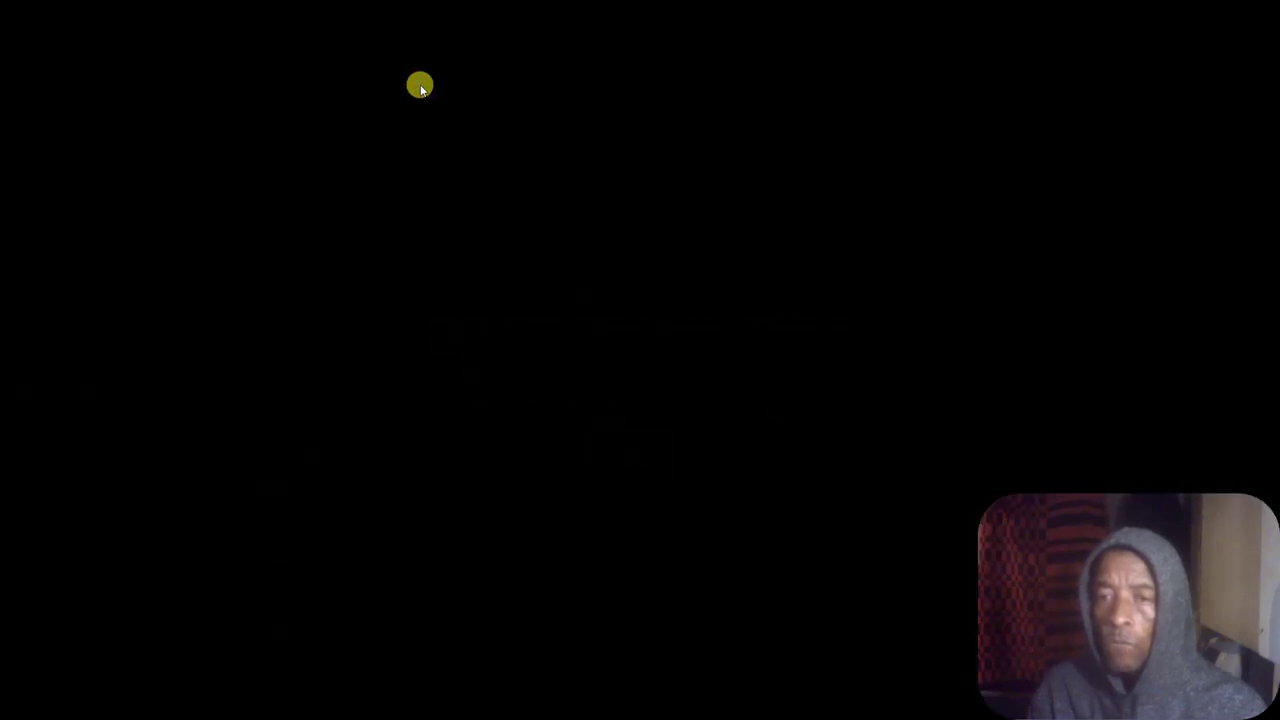
key("w")
key("d")
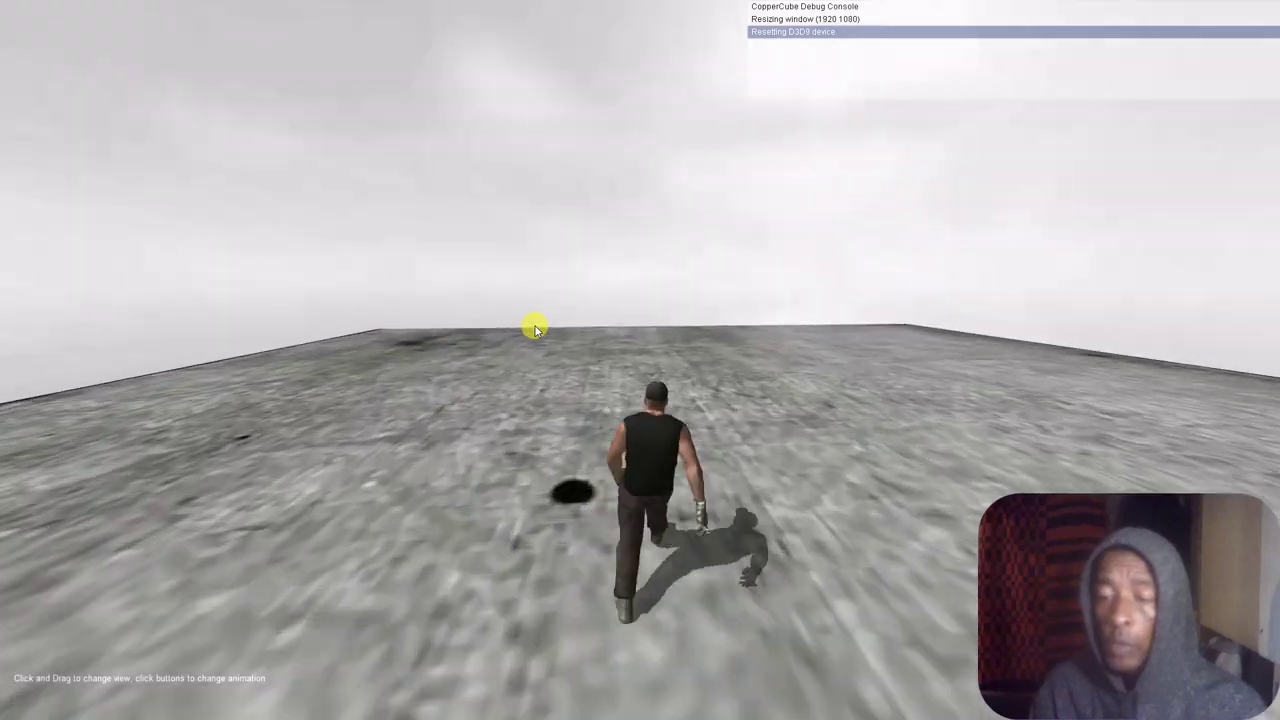
key("d")
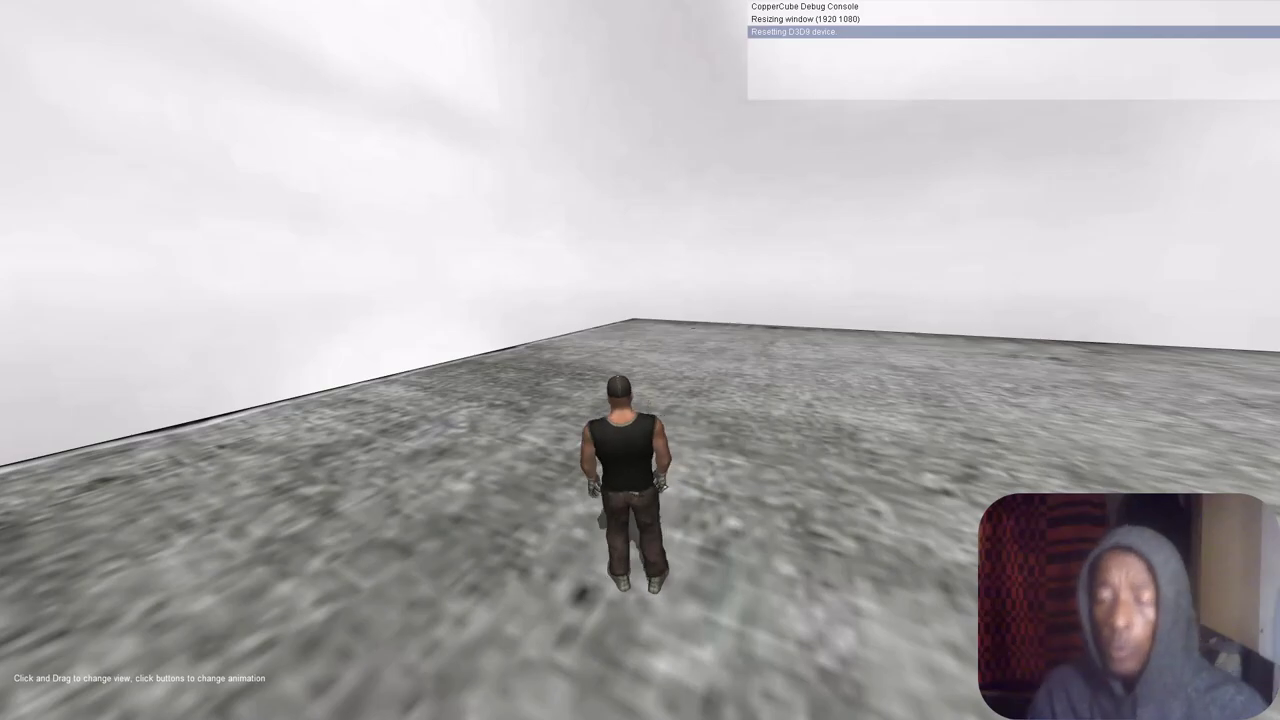
key("Escape")
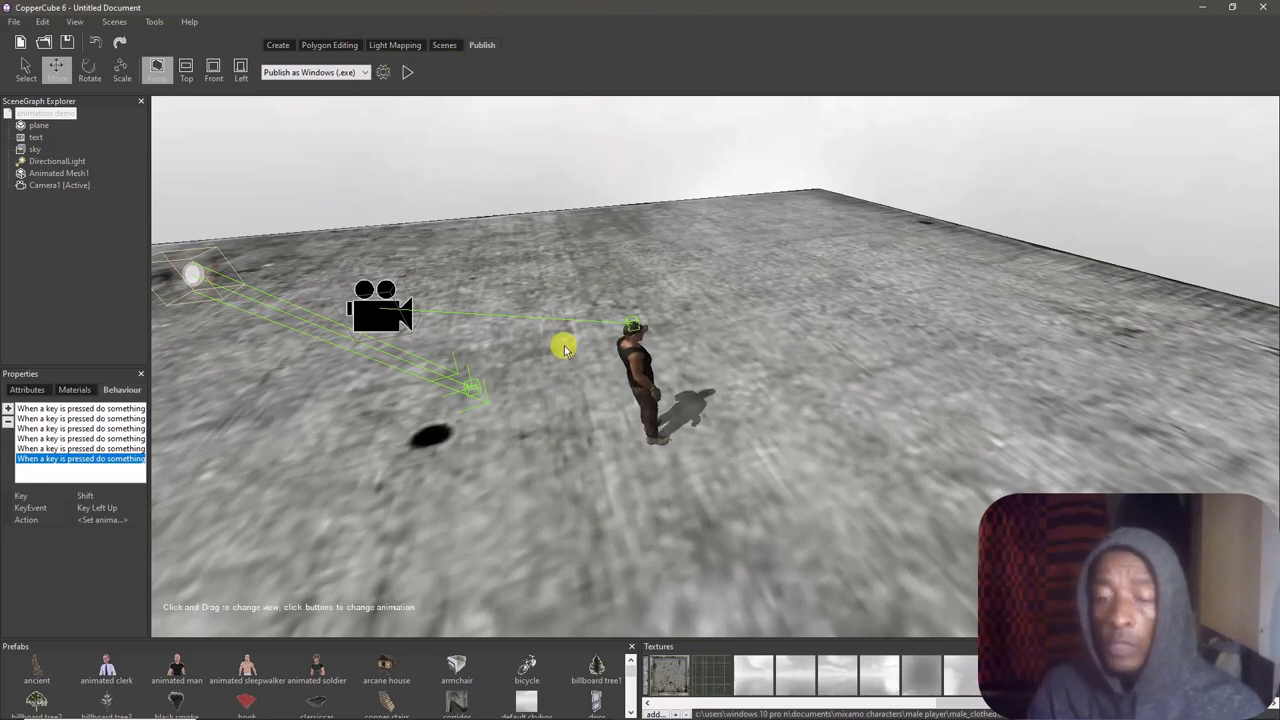
Move Camera1 closer behind the character and slightly lower, at about head height
left_click(401, 322)
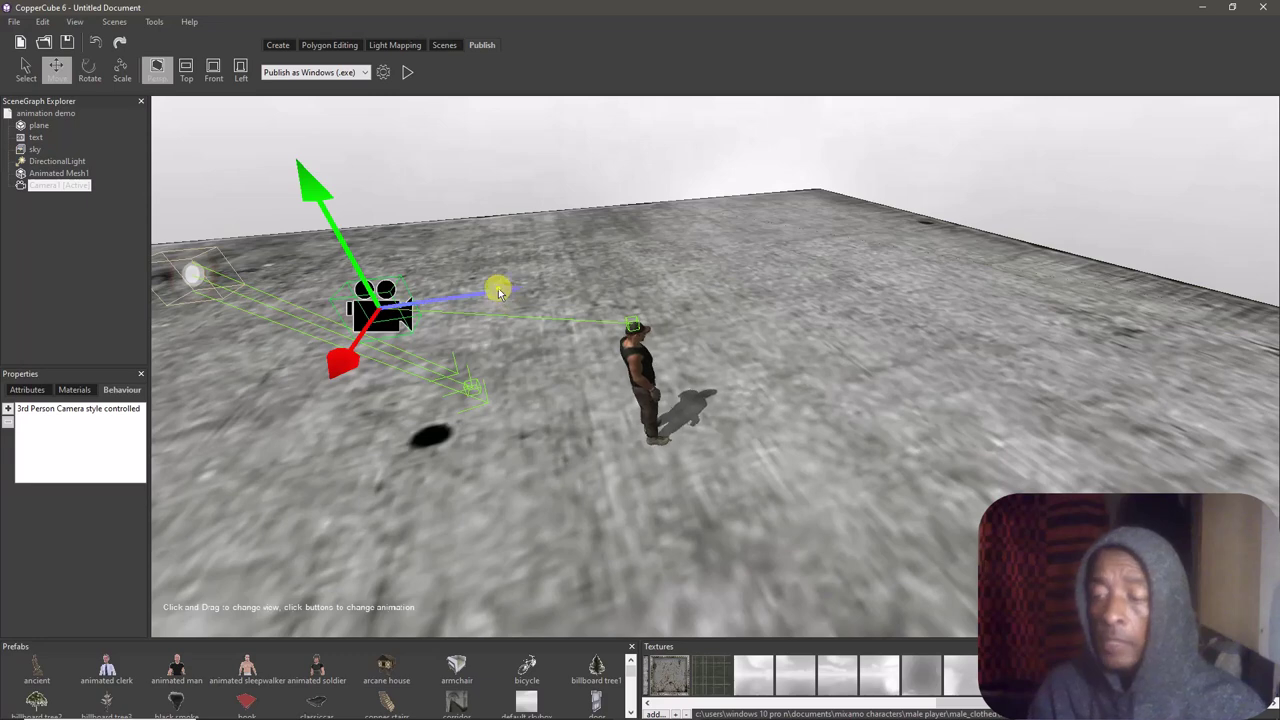
left_click_drag(498, 289, 540, 288)
left_click_drag(507, 179, 507, 193)
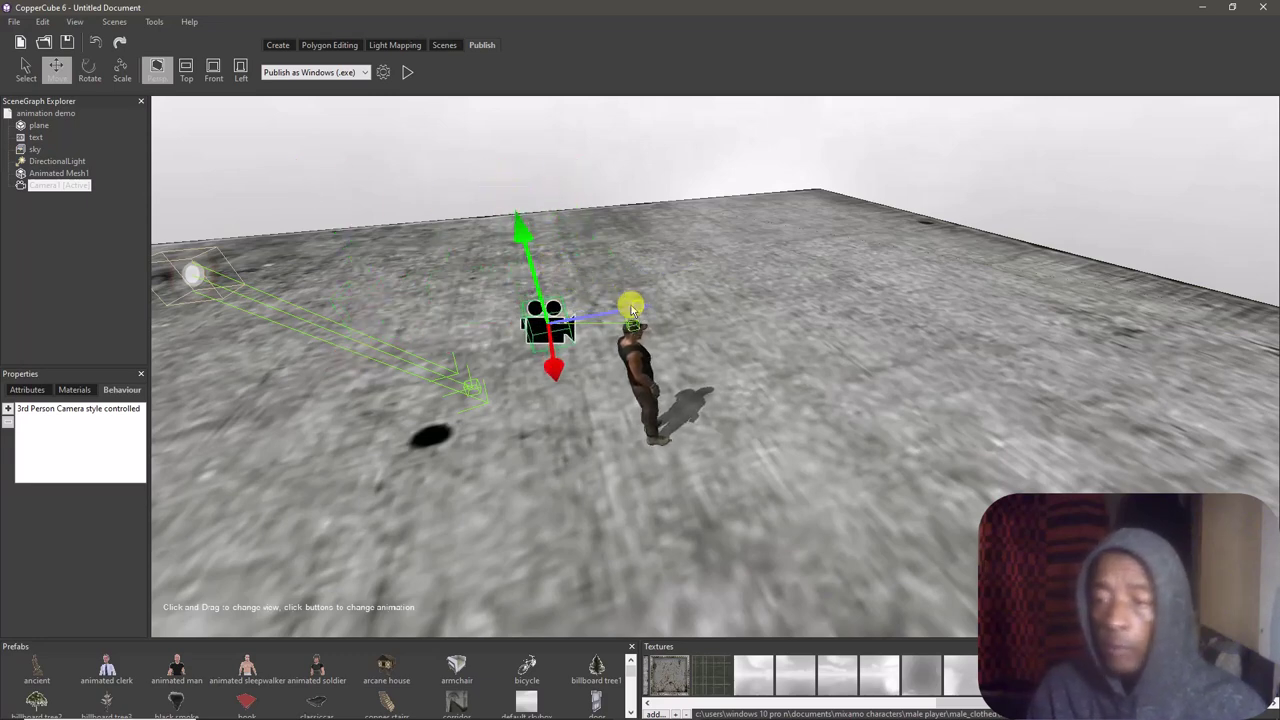
left_click_drag(631, 310, 613, 312)
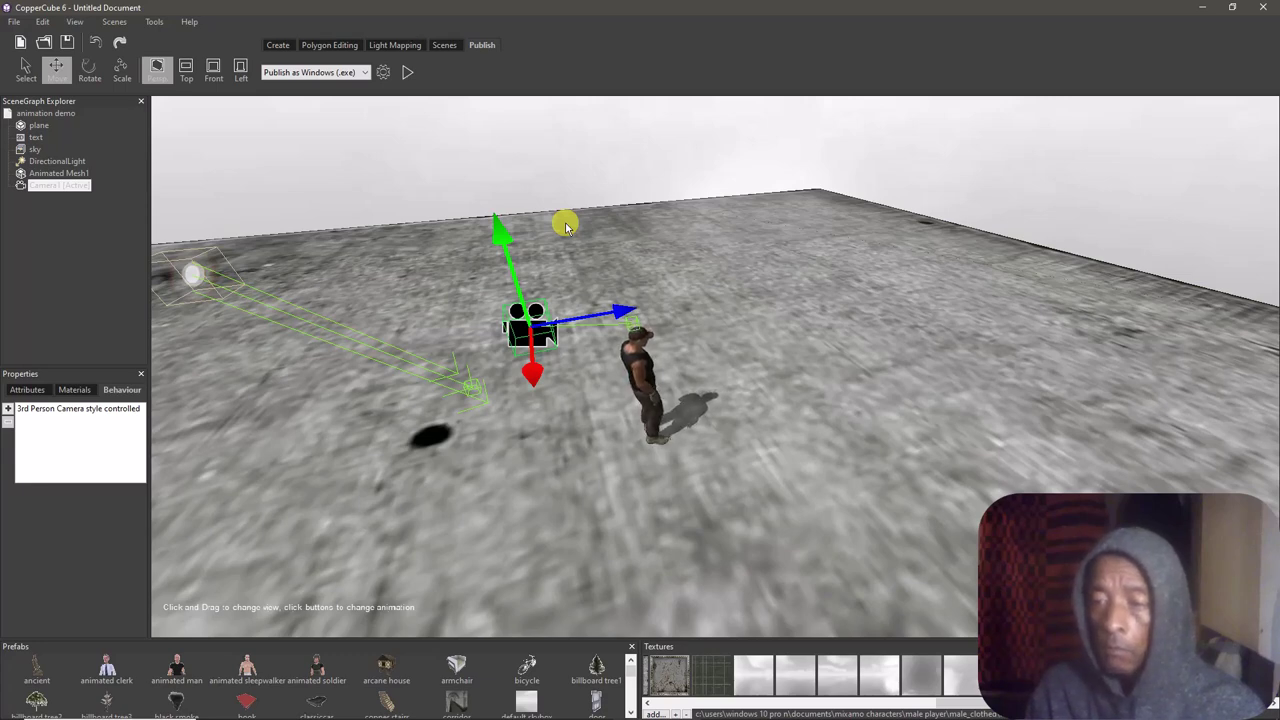
Run the scene and steer the character around the plane to check the closer third person camera view
left_click(413, 76)
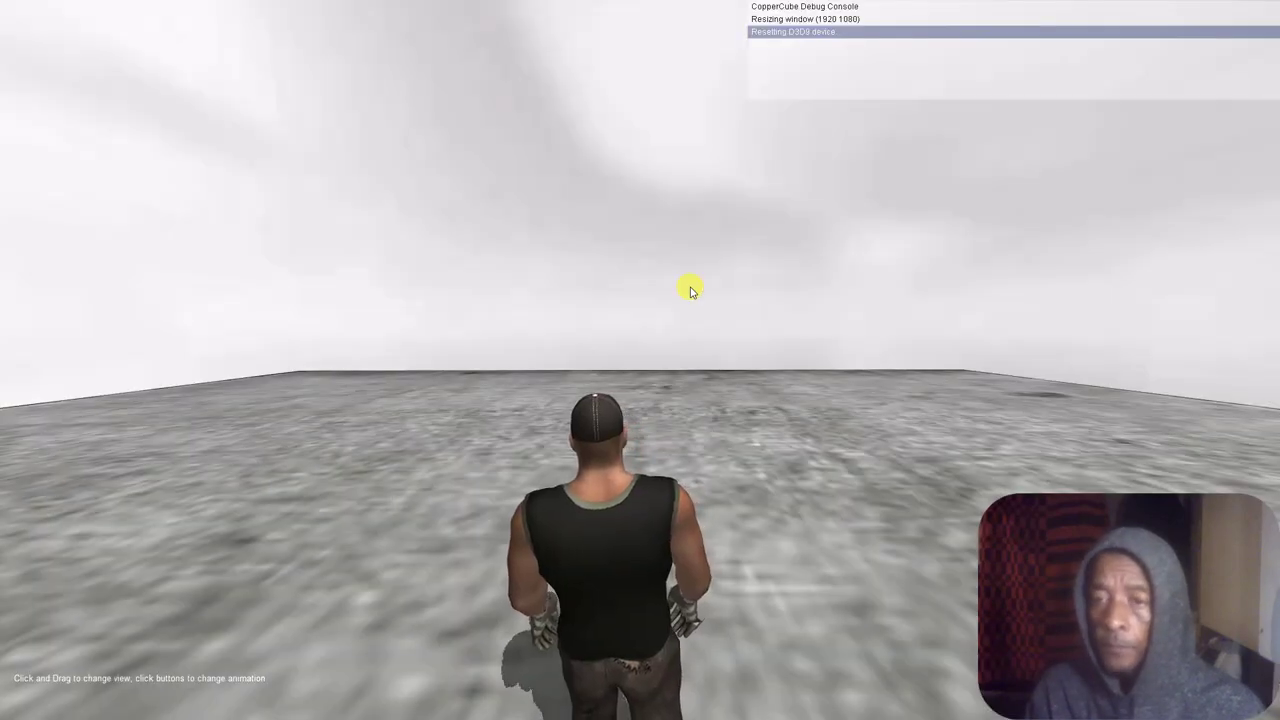
key("Up")
key("Right")
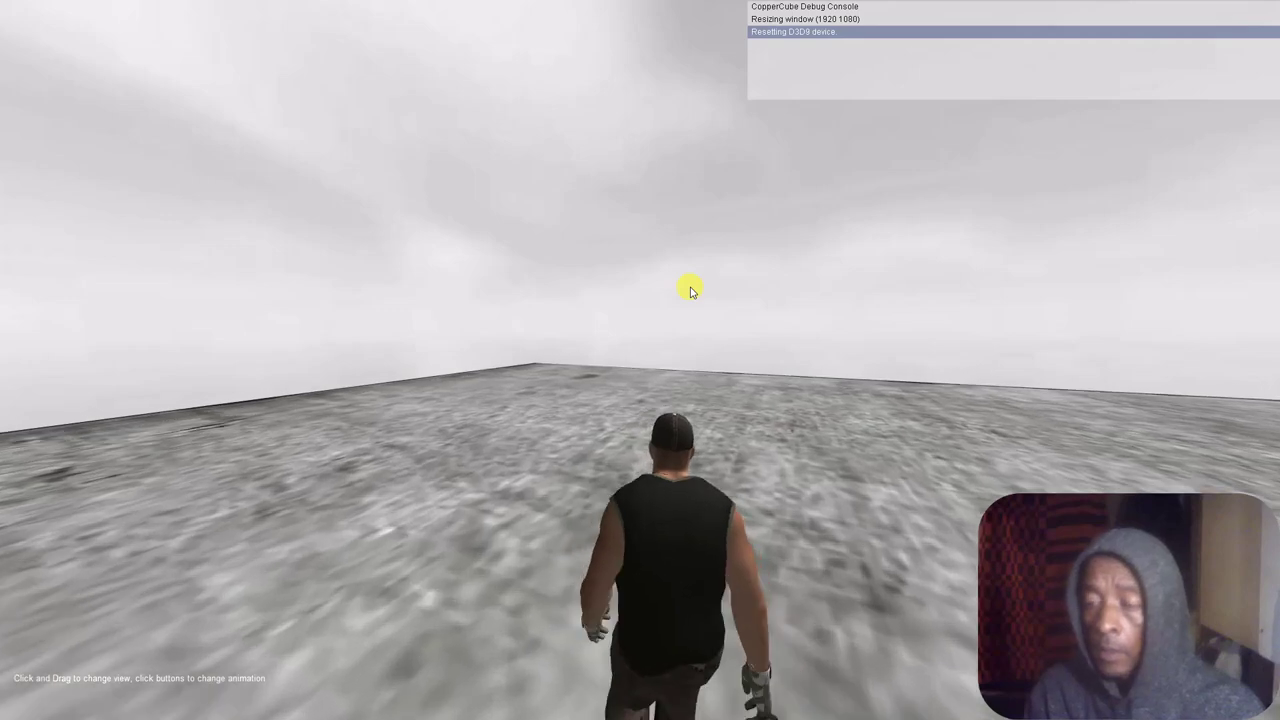
key("Right")
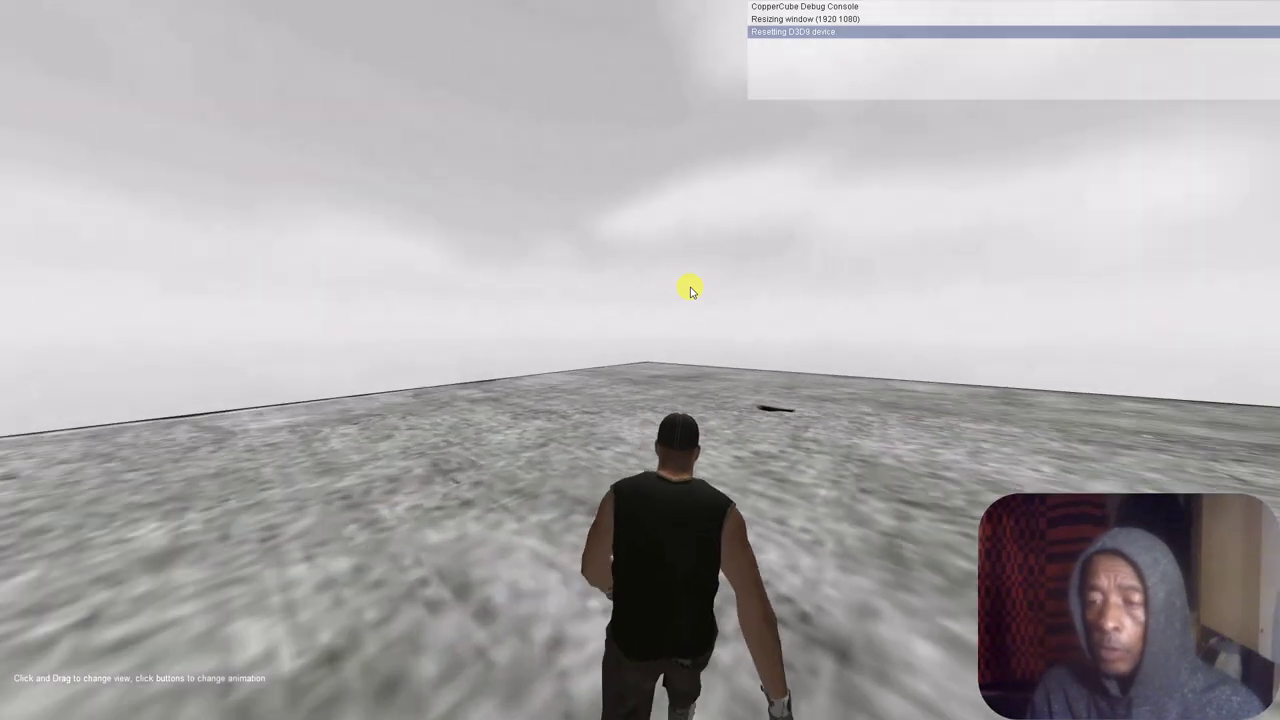
key("Right")
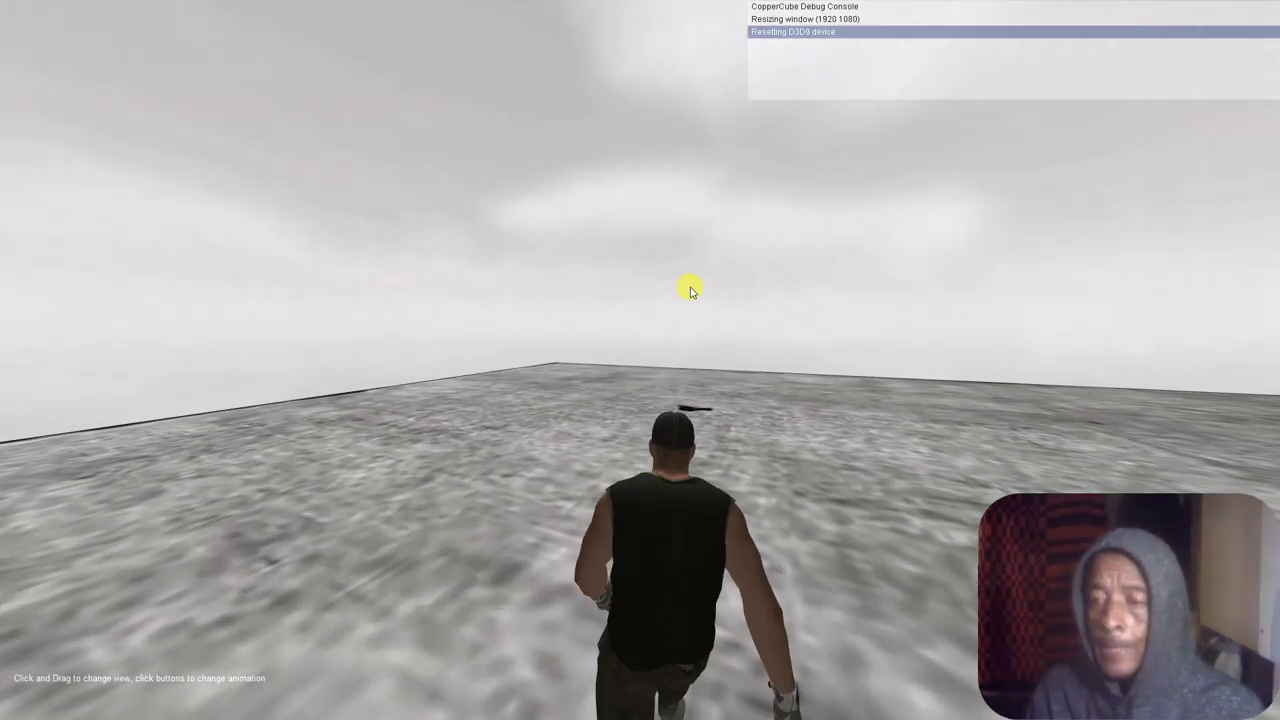
key("Up")
key("Right")
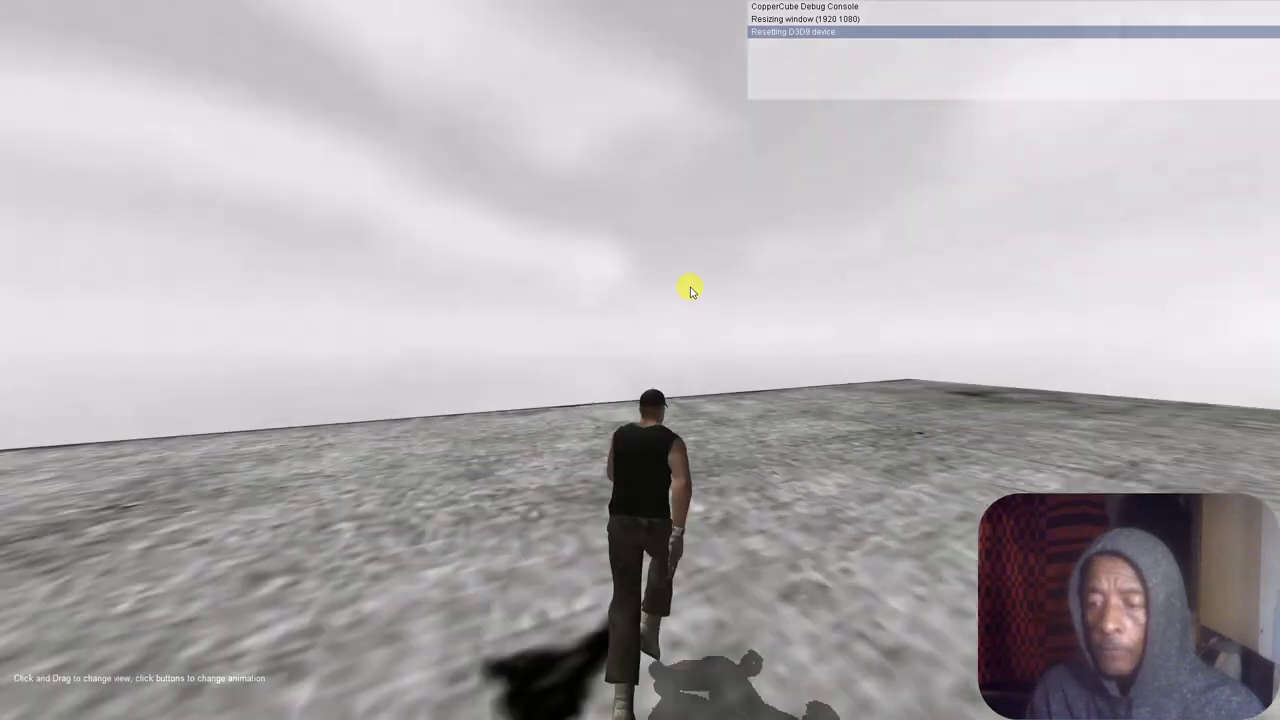
key("Right")
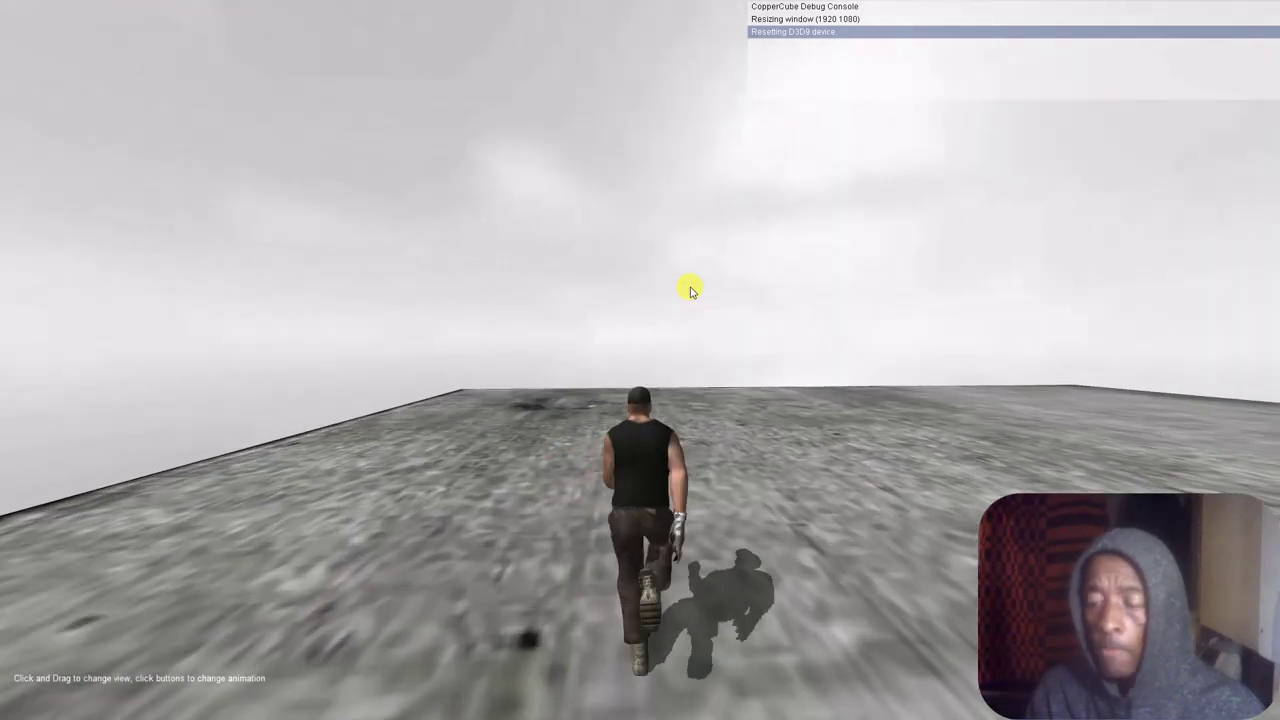
key("Left")
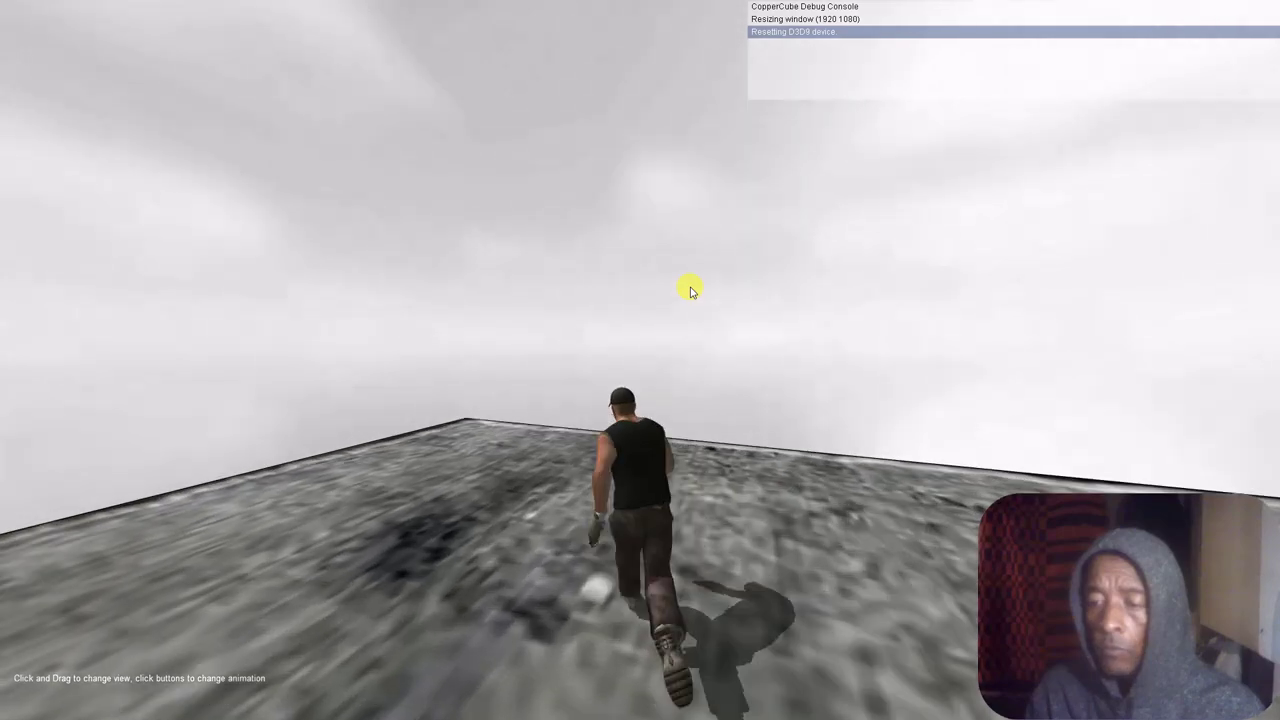
key("Left")
key("Up")
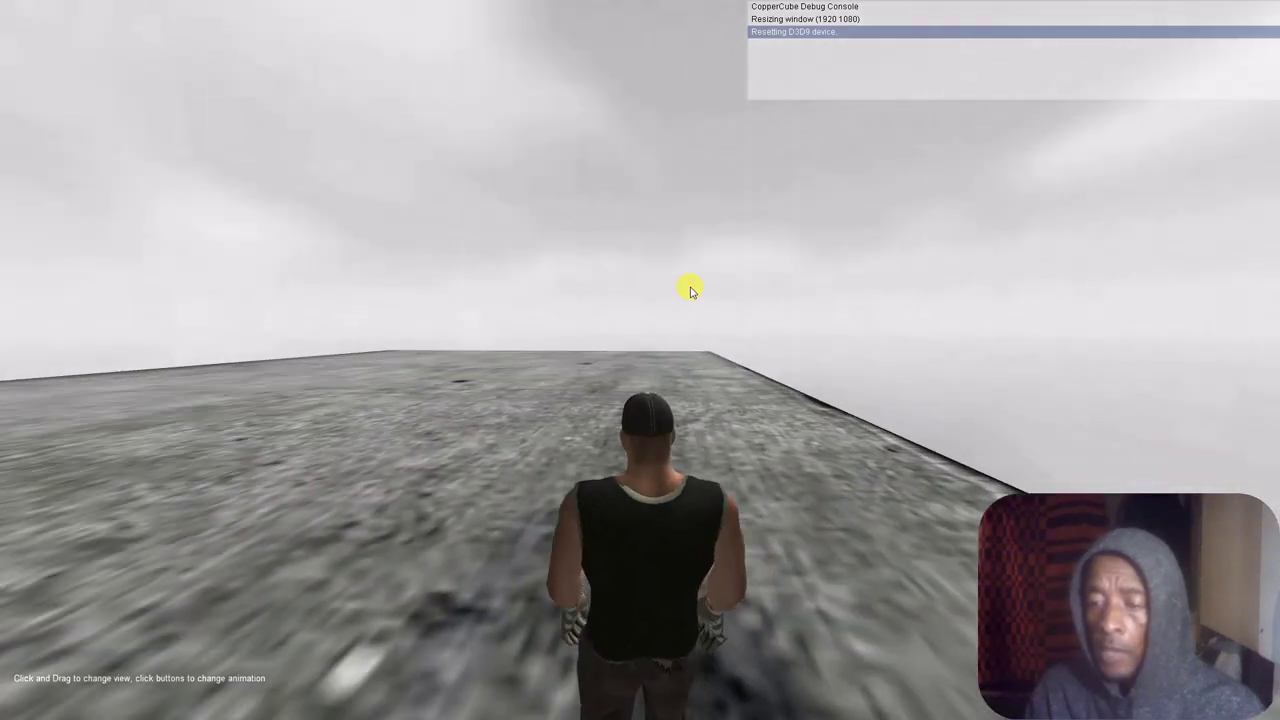
key("Right")
key("Right")
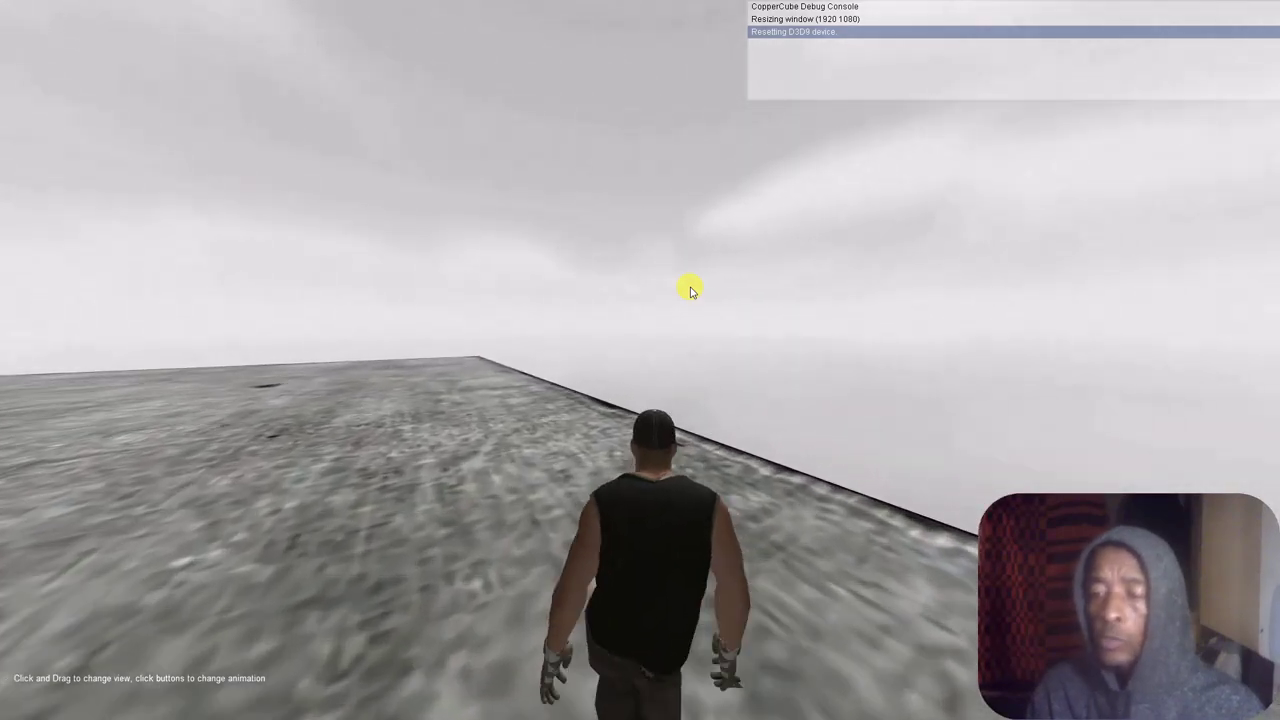
key("Left")
key("Left")
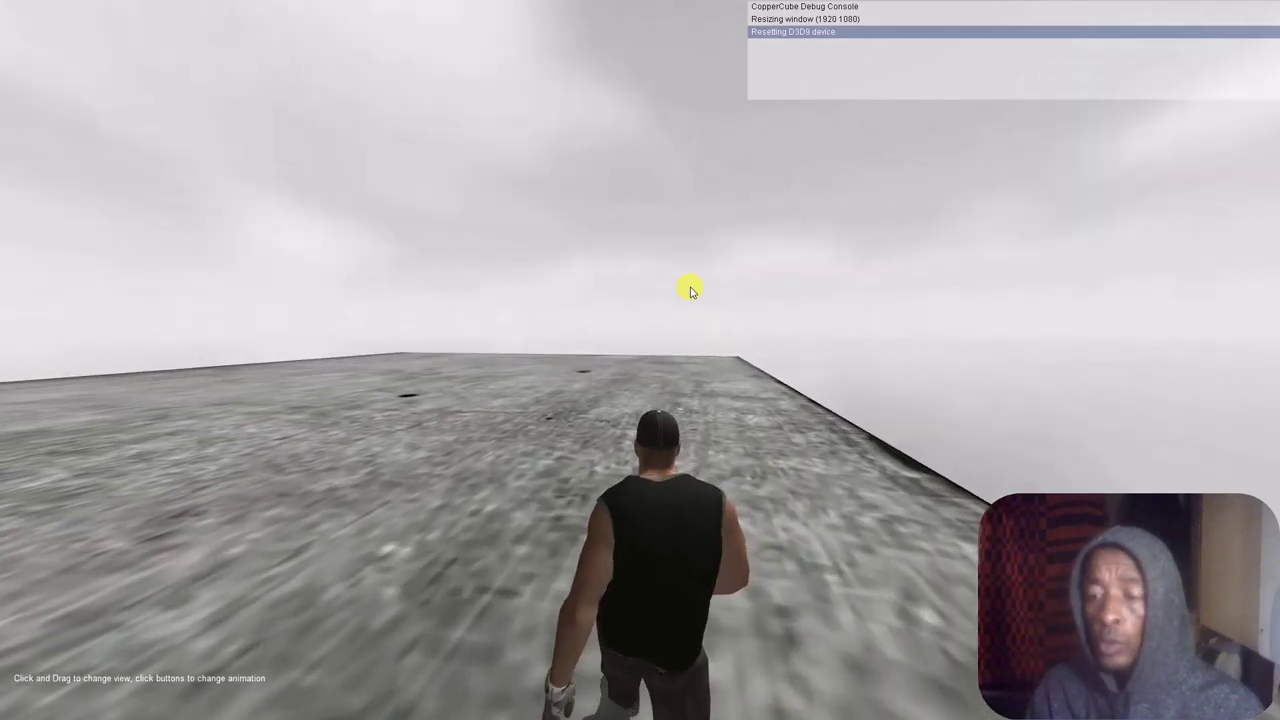
key("Left")
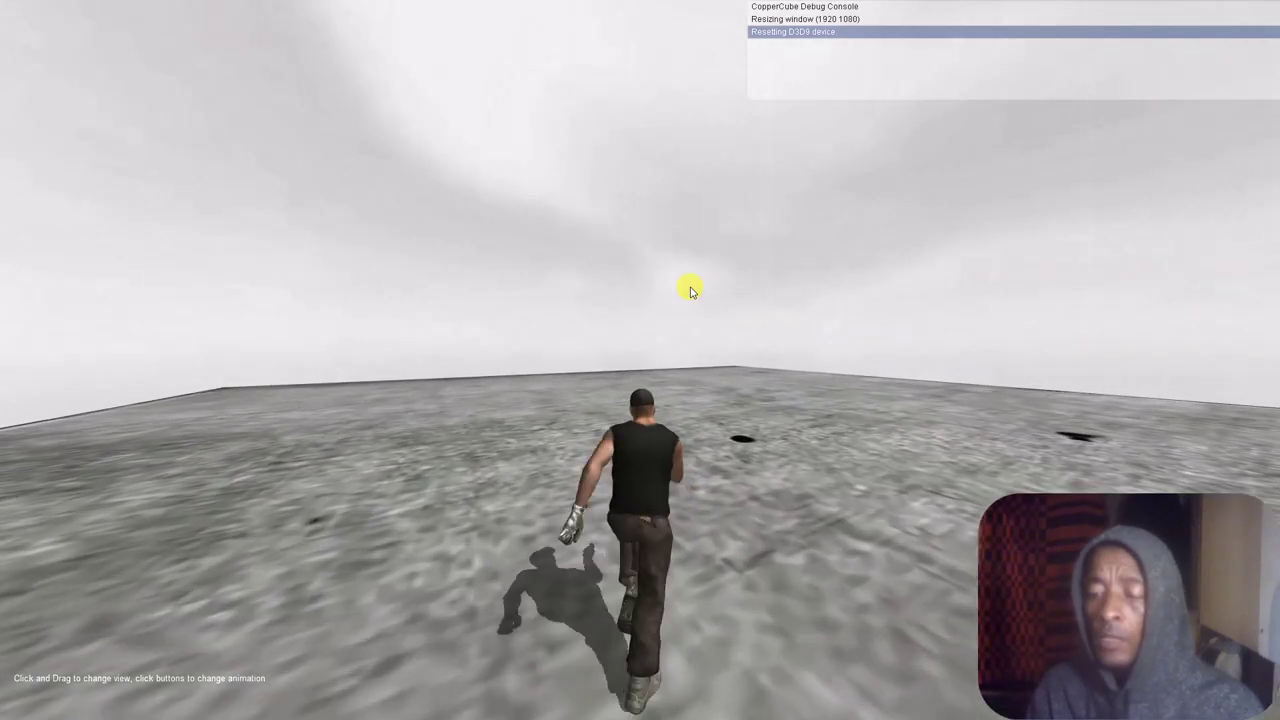
Test moving the character forward and backward, turning both ways and stopping, checking how its animations switch, and end the run
key("Left")
key("Right")
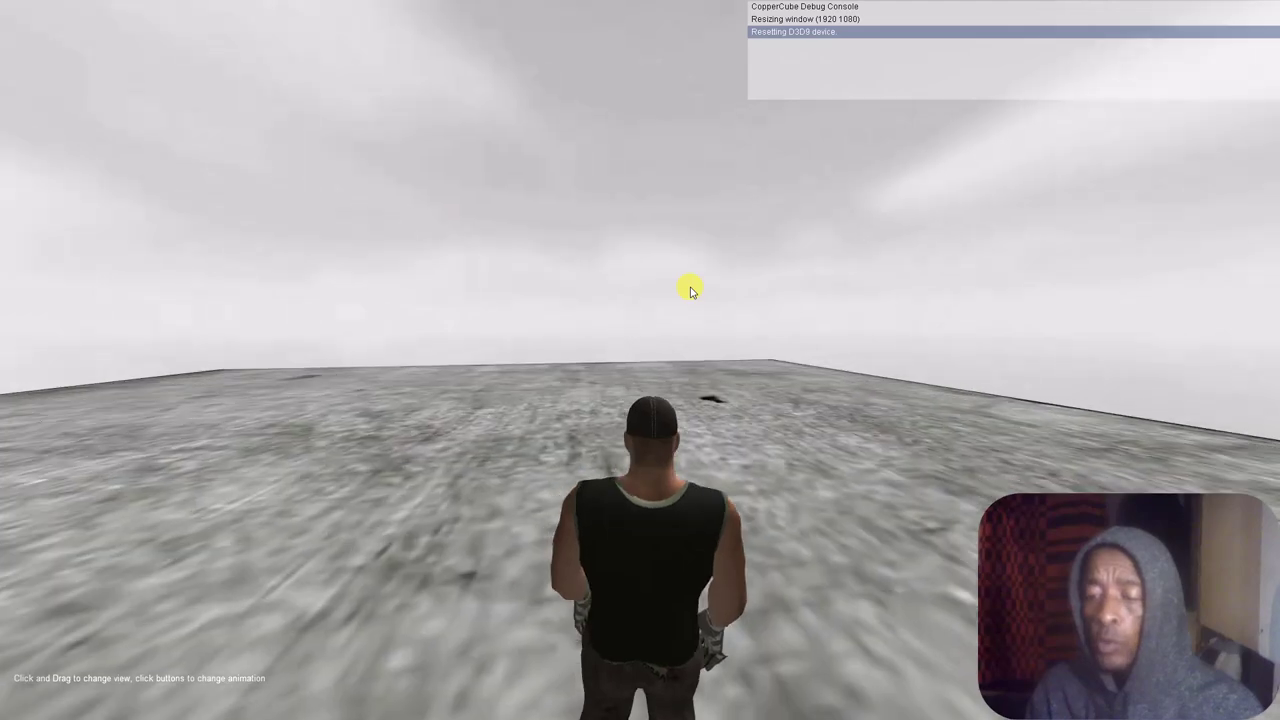
key("Up")
key("Right")
key("Left")
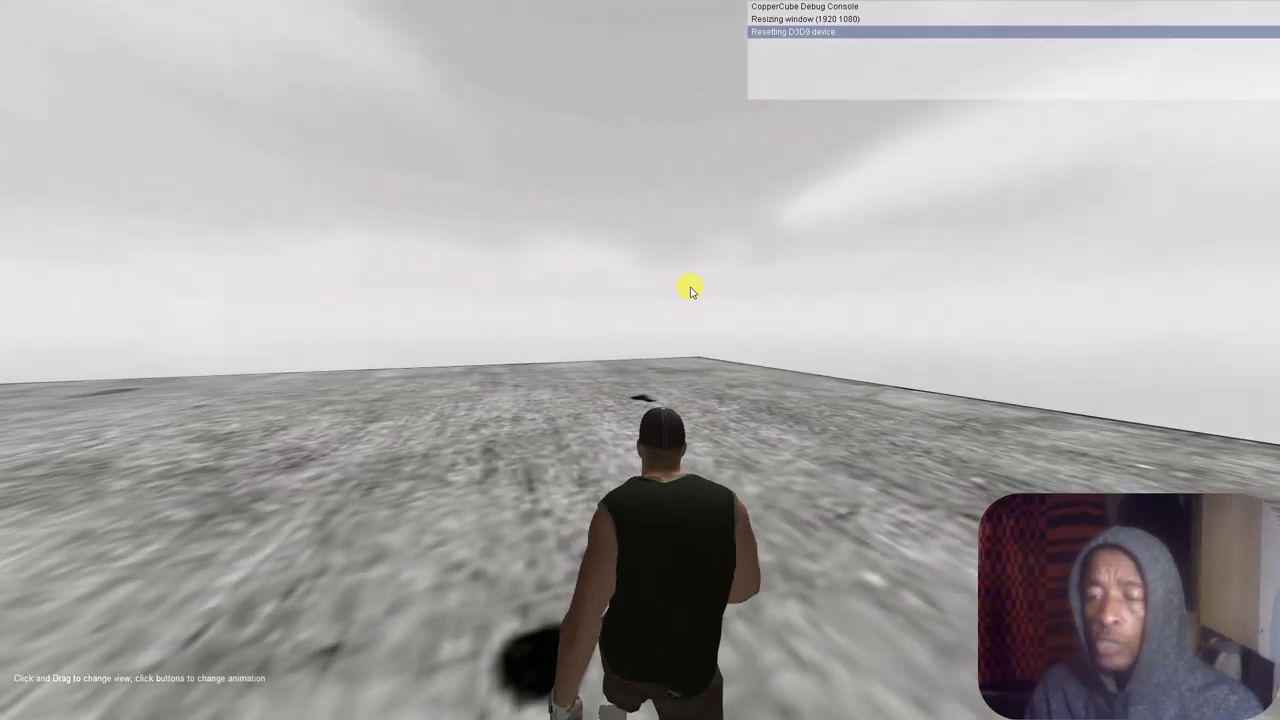
key("Down")
key("Up")
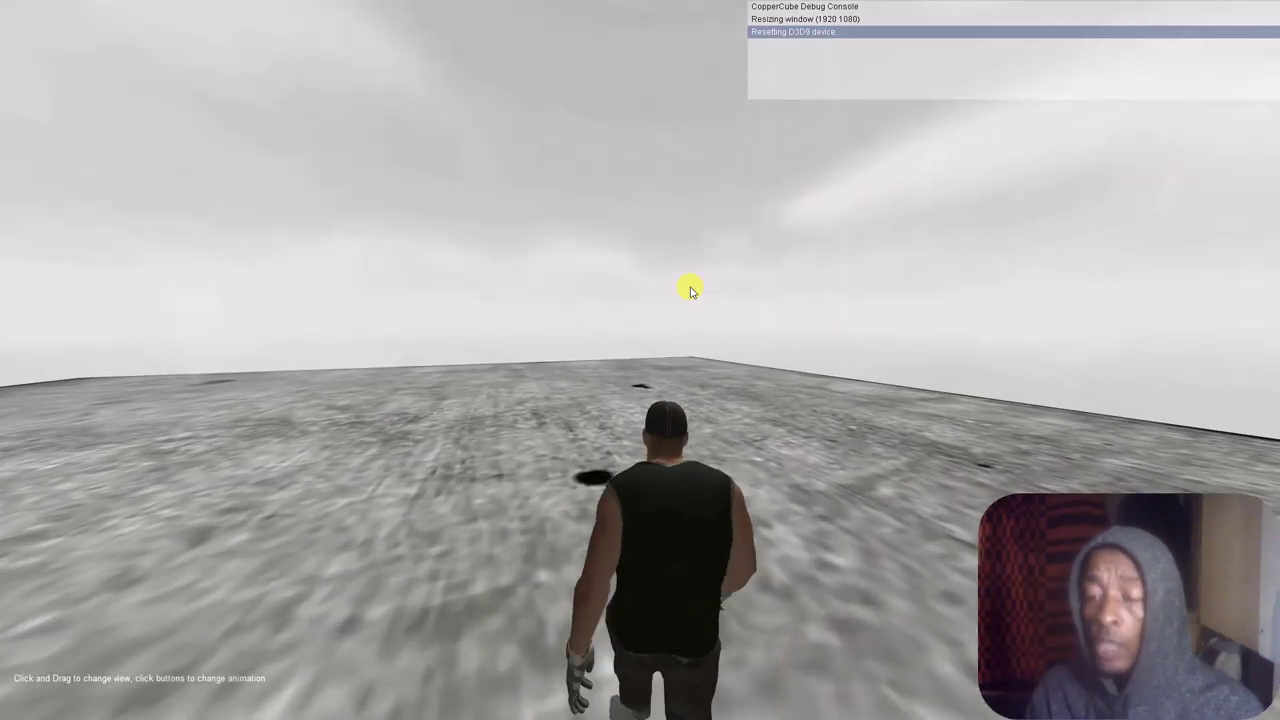
key("Up")
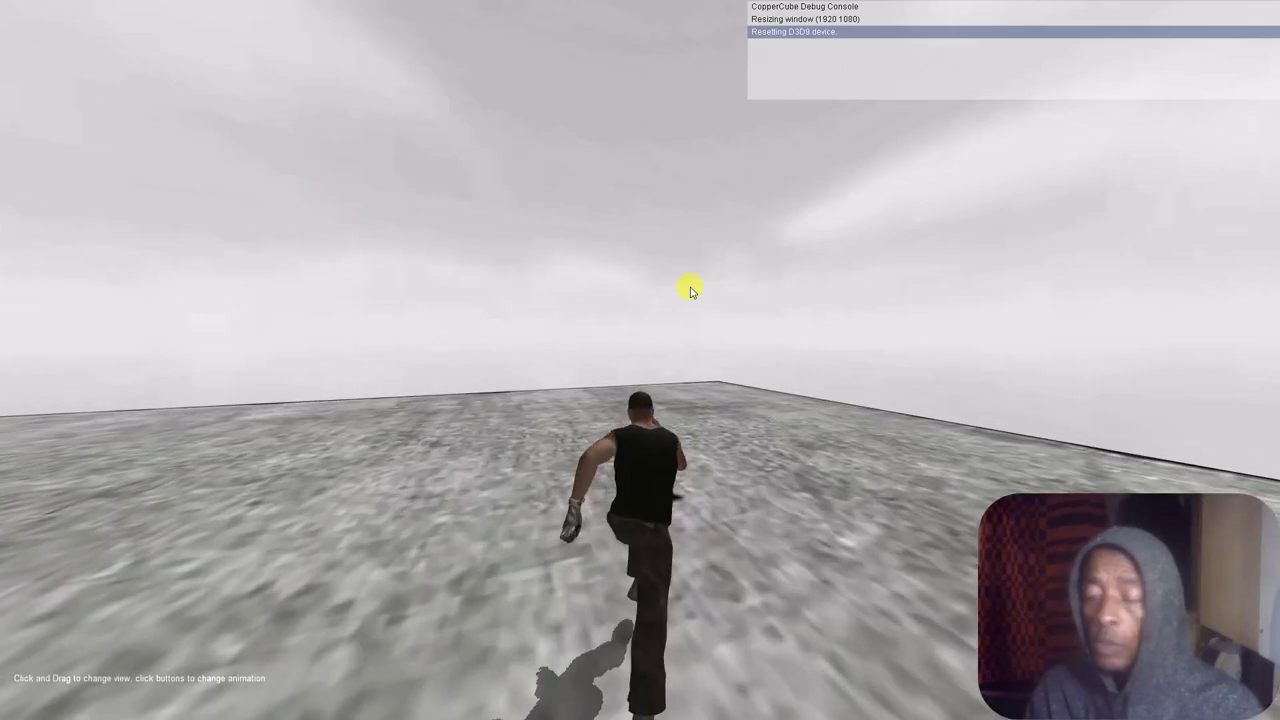
key("Down")
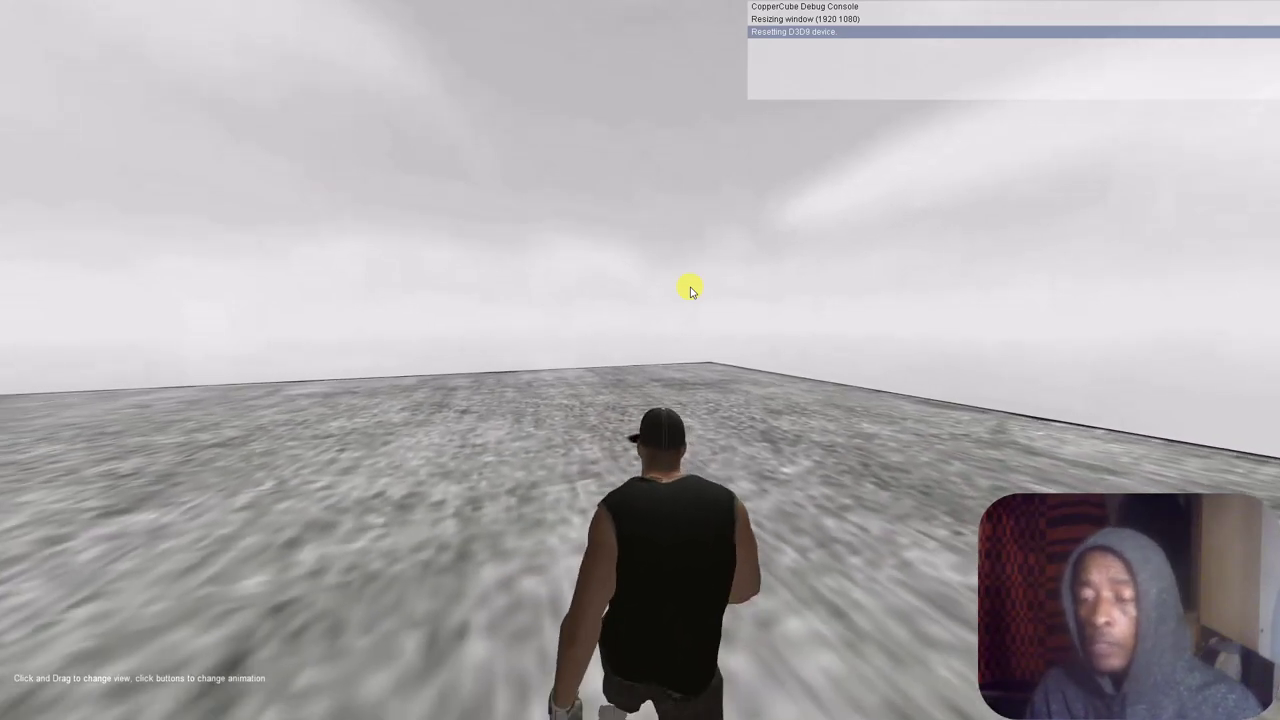
key("Up")
key("Left")
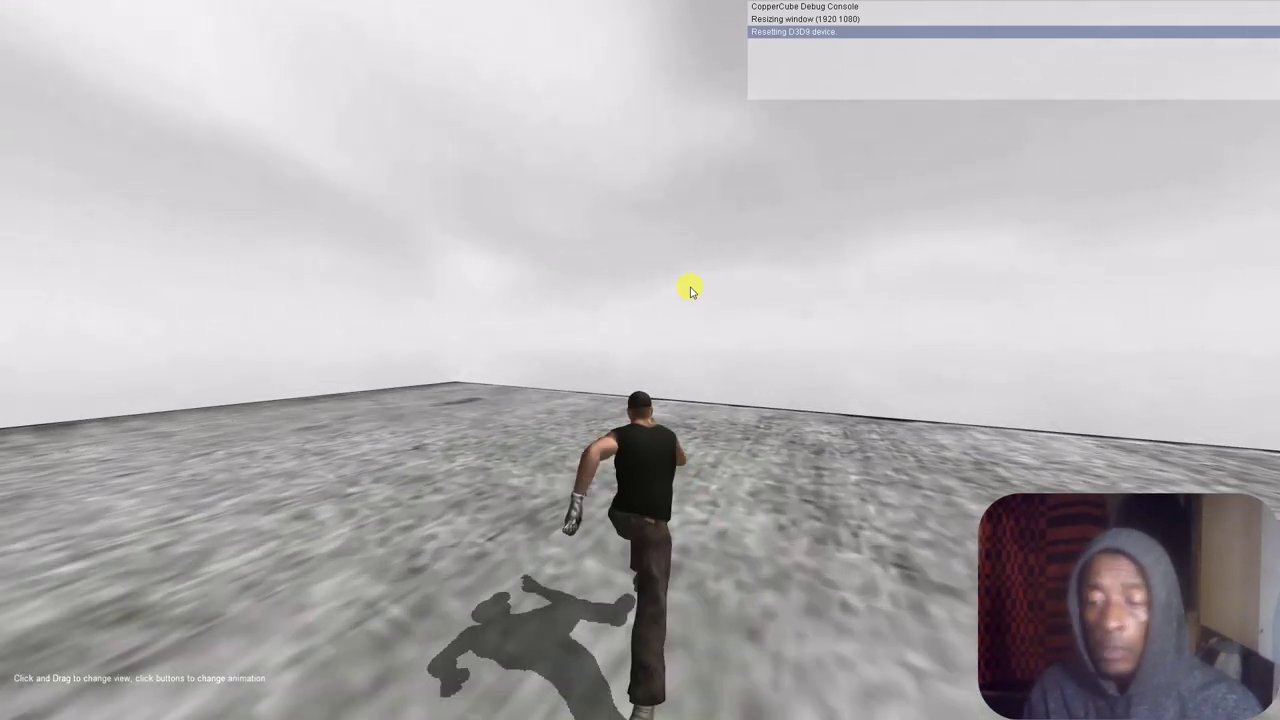
key("Right")
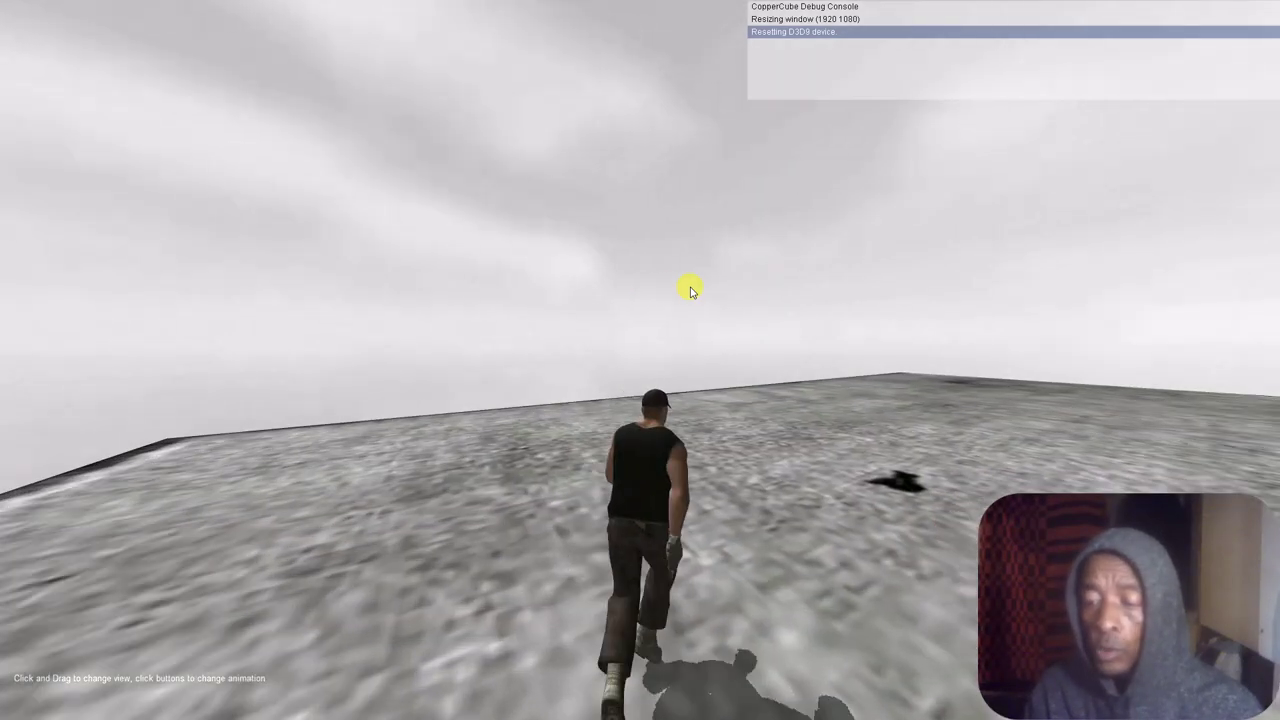
key("Right")
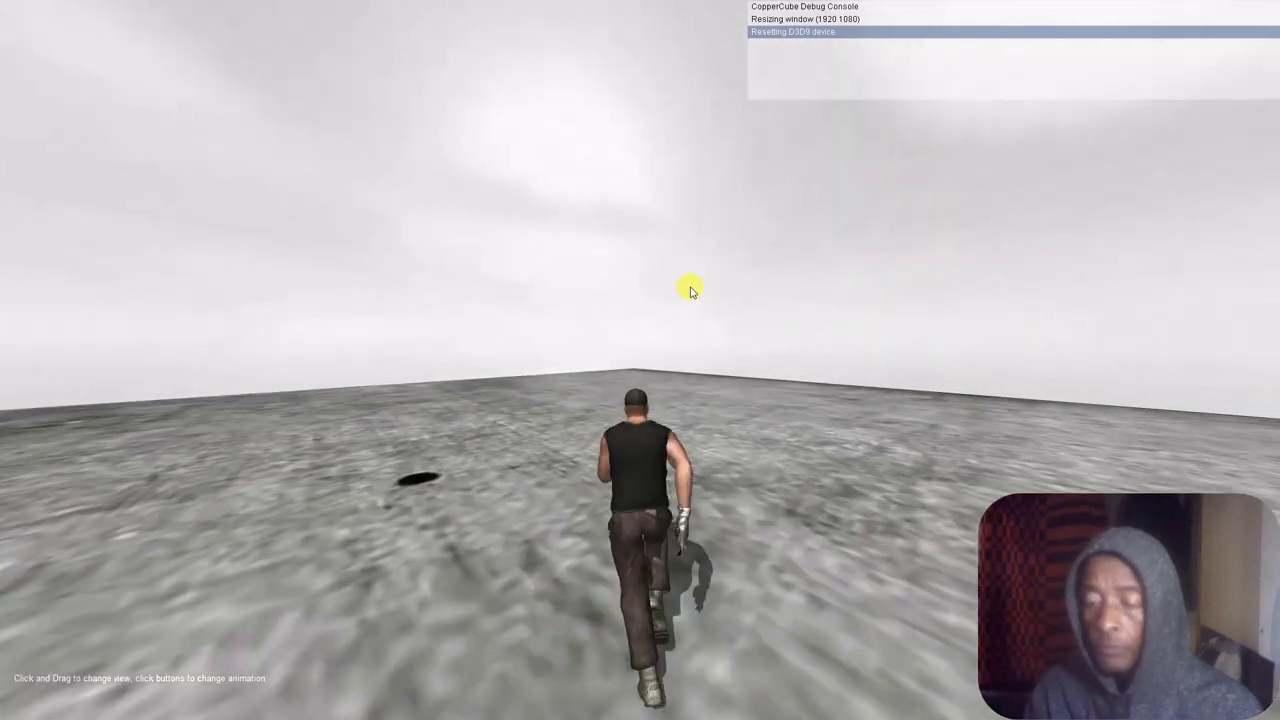
key("Right")
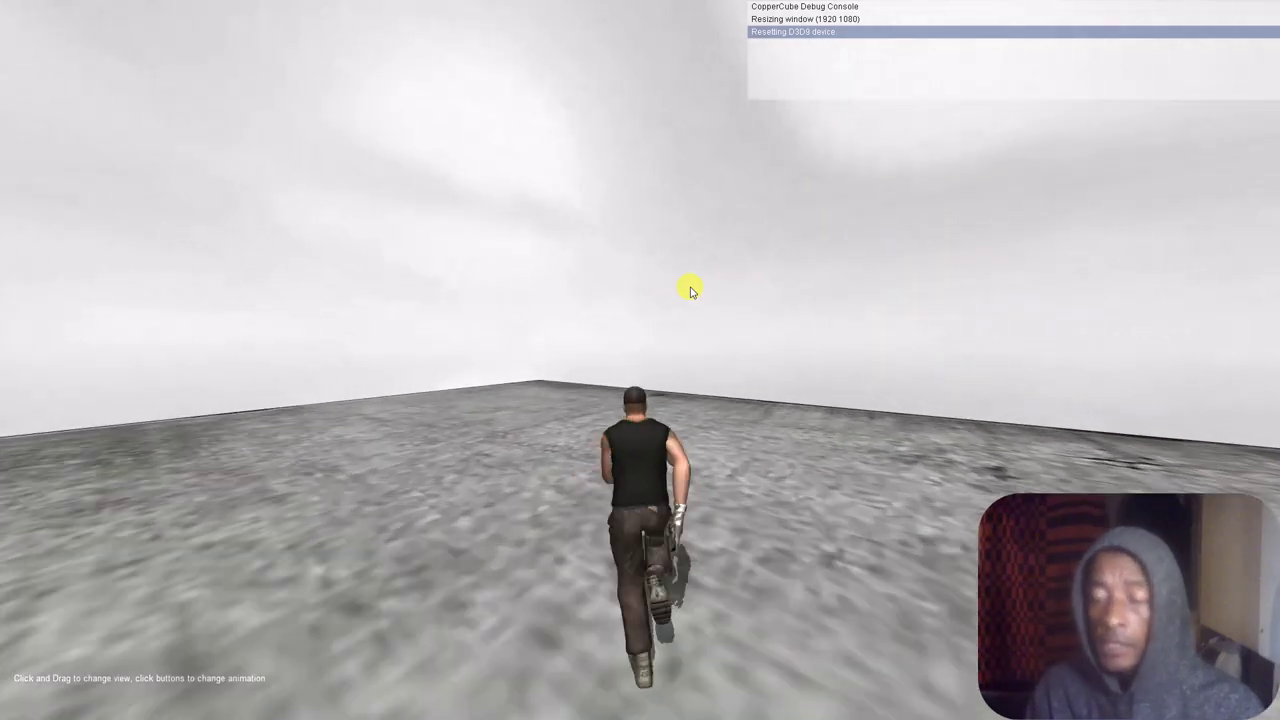
key("Escape")
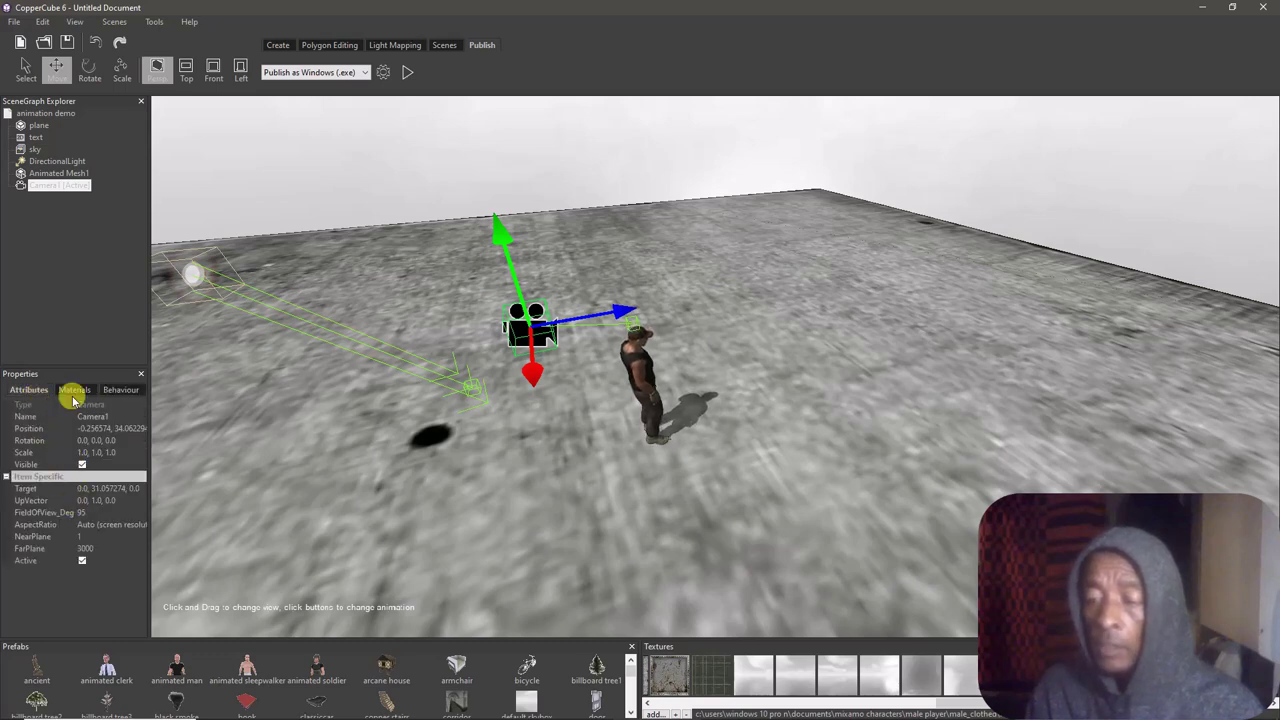
Turn off animation blending for Animated Mesh1, and run the scene to test moving and turning the character with W, A and D
left_click(58, 173)
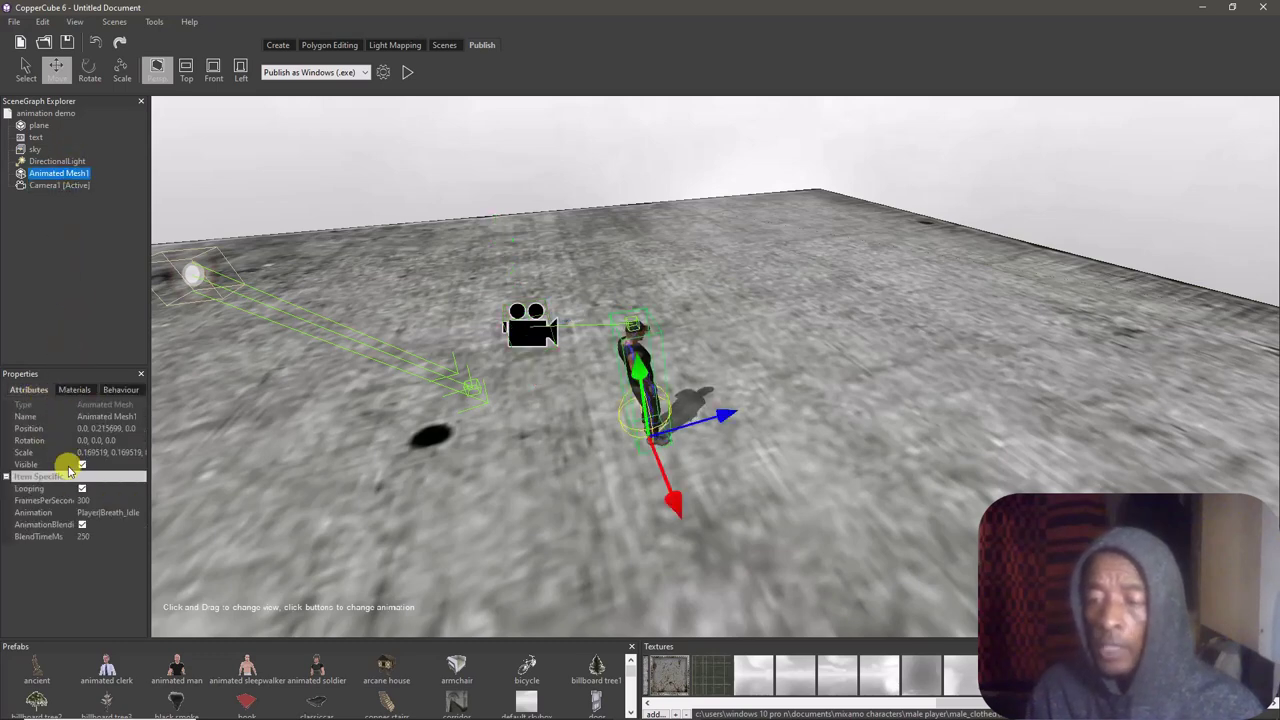
left_click(408, 70)
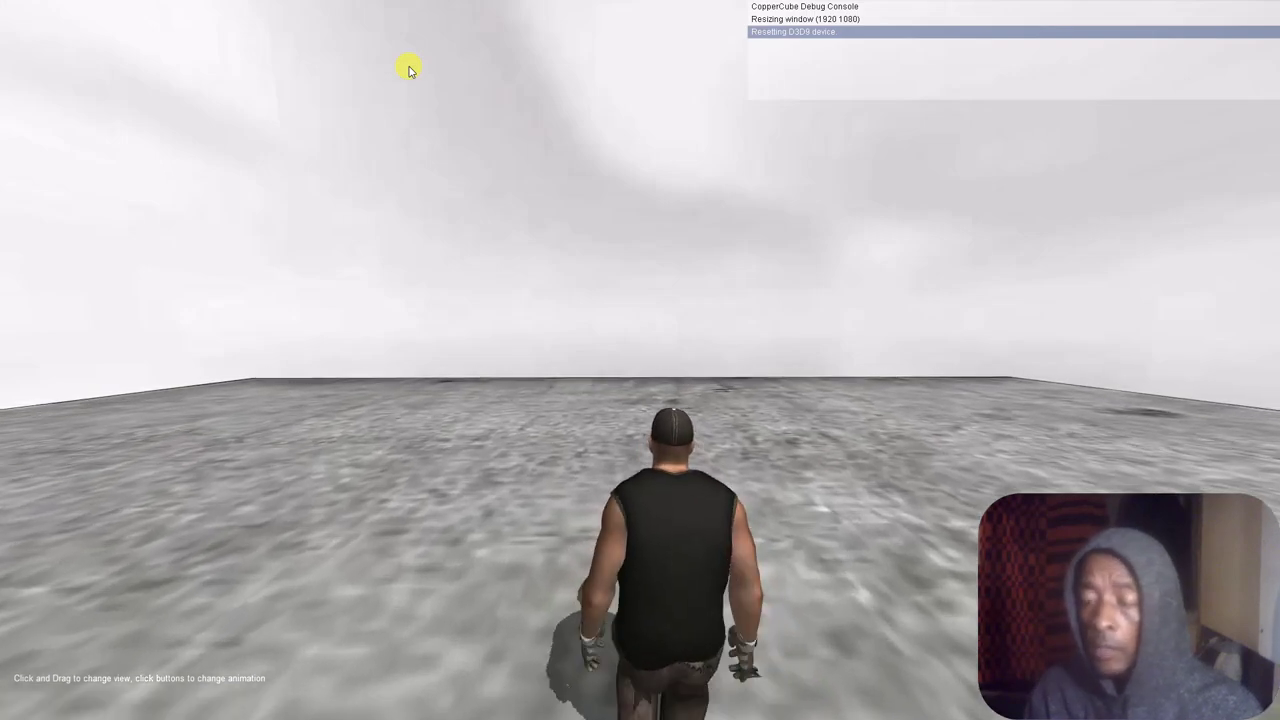
key("w")
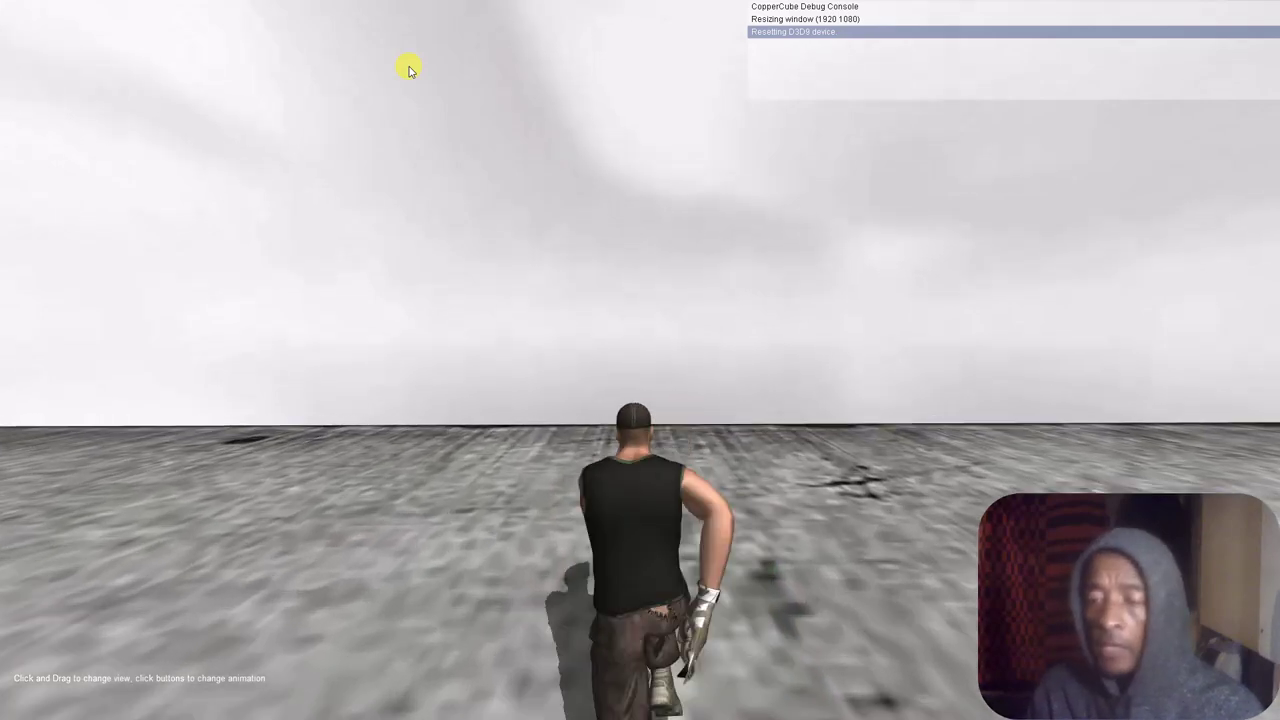
key("a")
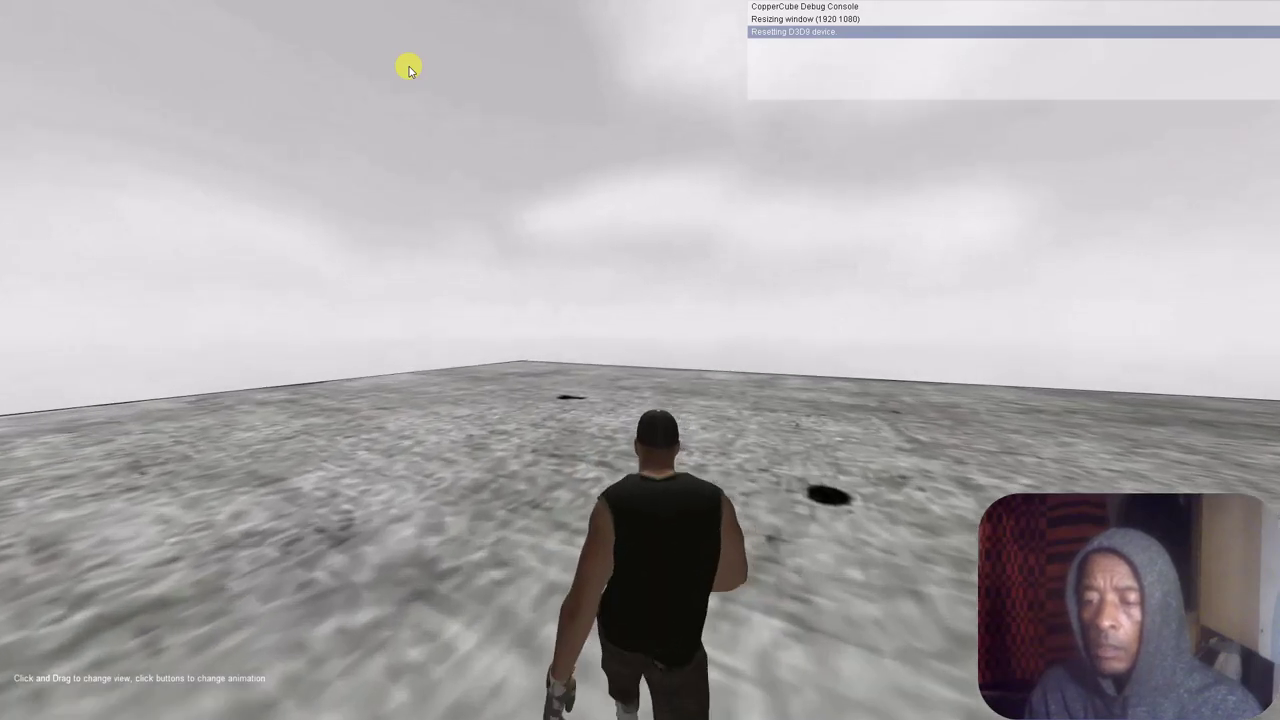
key("d")
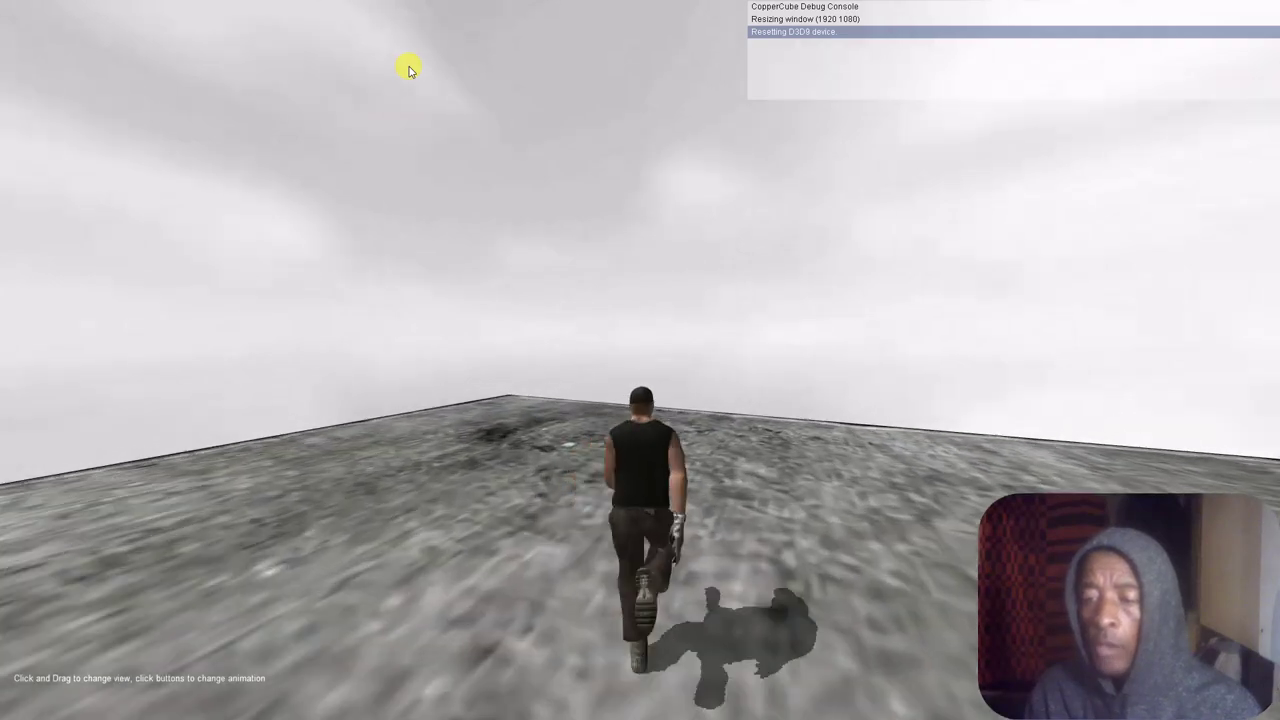
key("d")
key("d")
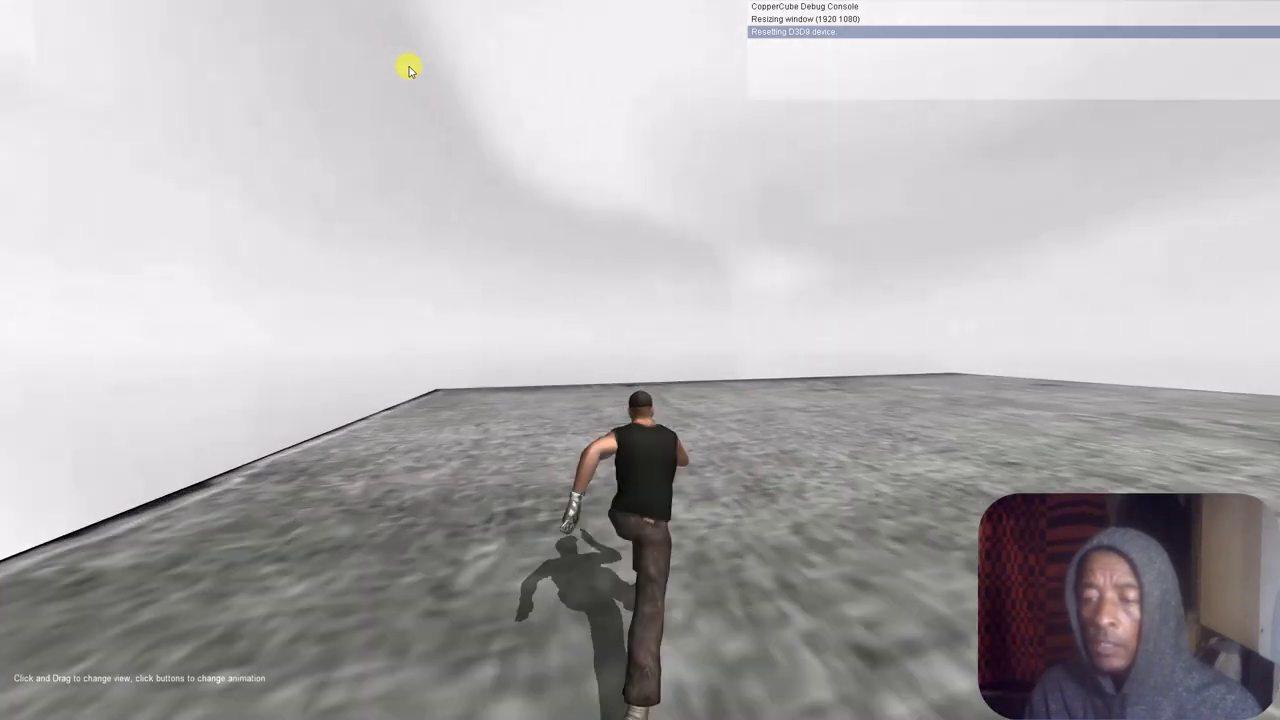
key("a")
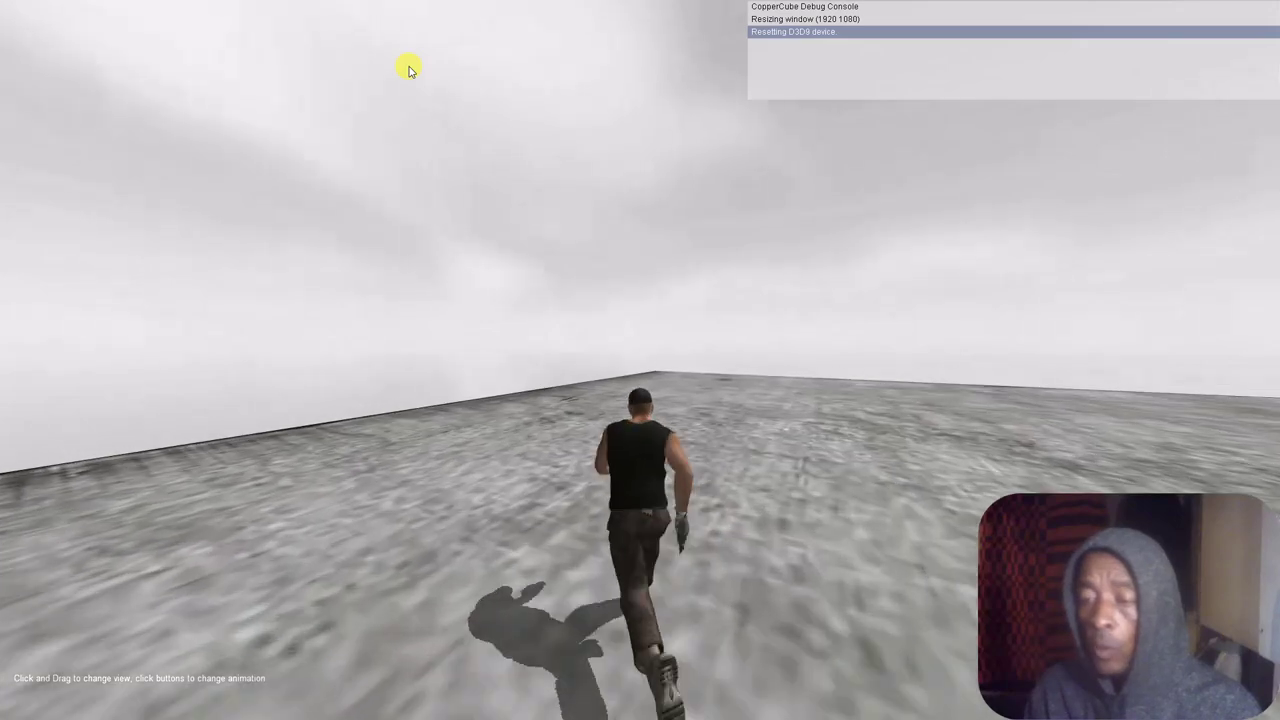
key("d")
key("d")
key("d")
key("d")
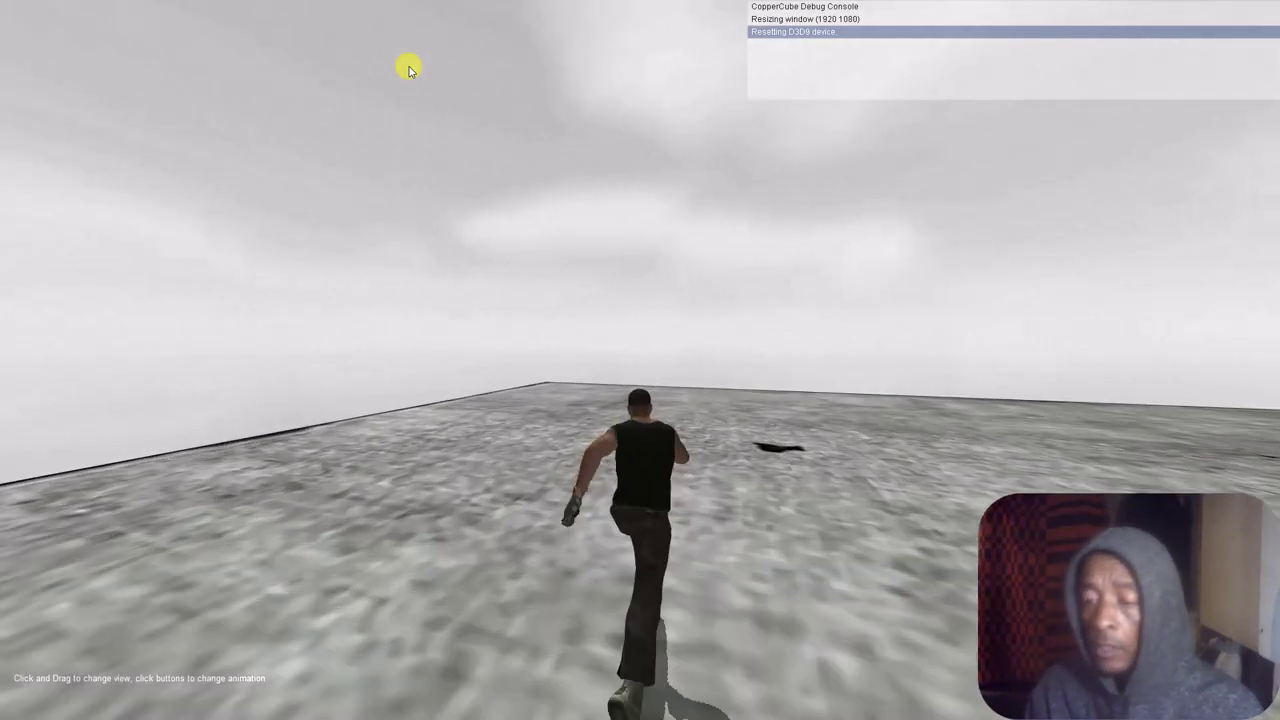
key("d")
key("a")
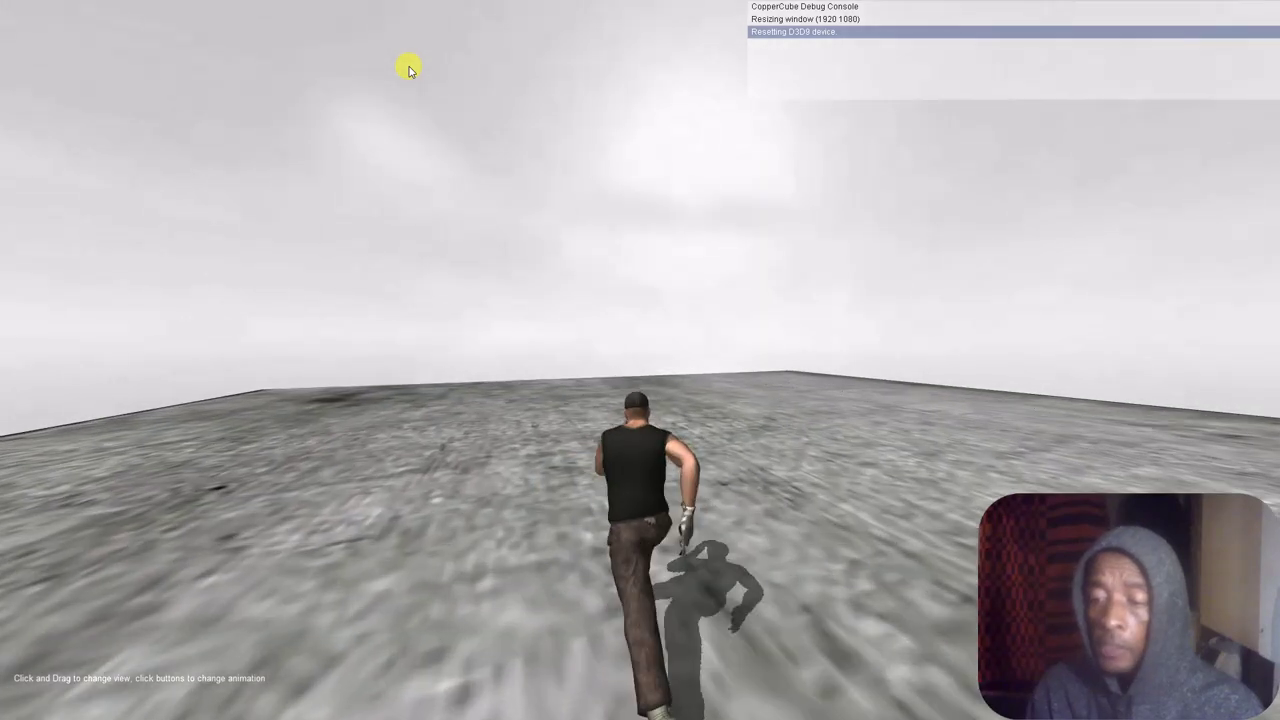
key("d")
key("a")
key("d")
key("d")
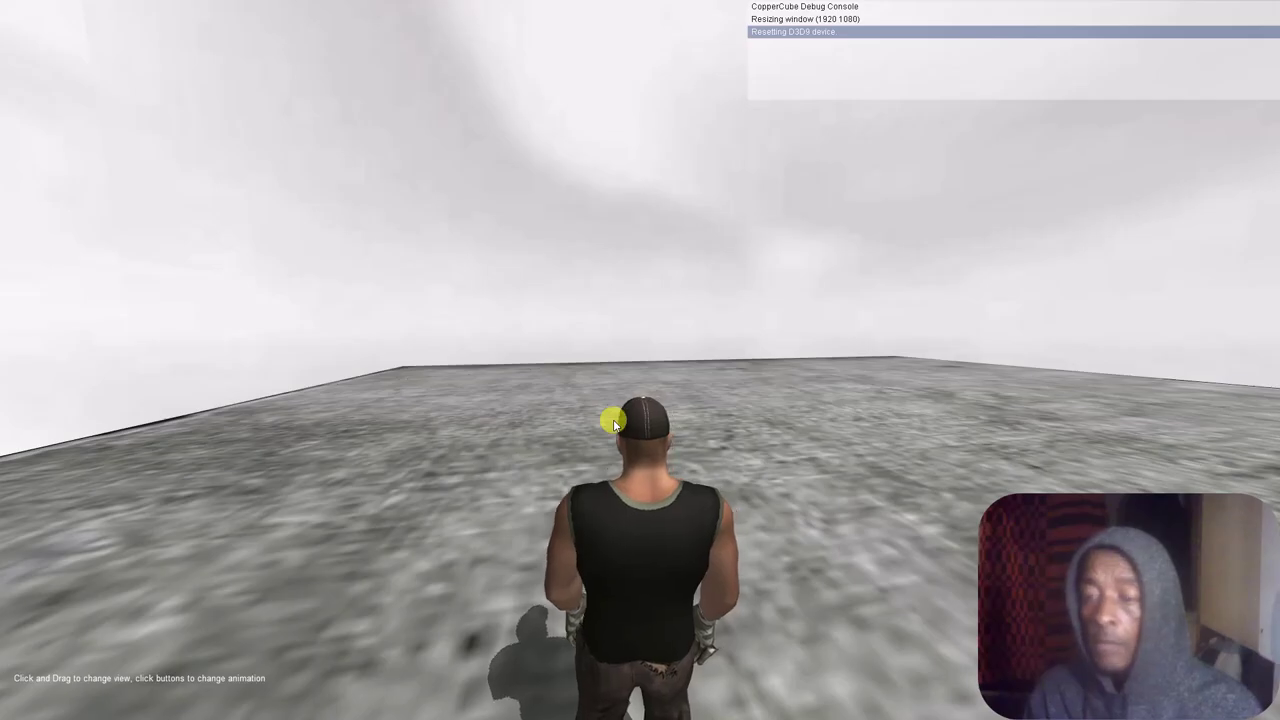
key("Escape")
left_click_drag(573, 490, 545, 475)
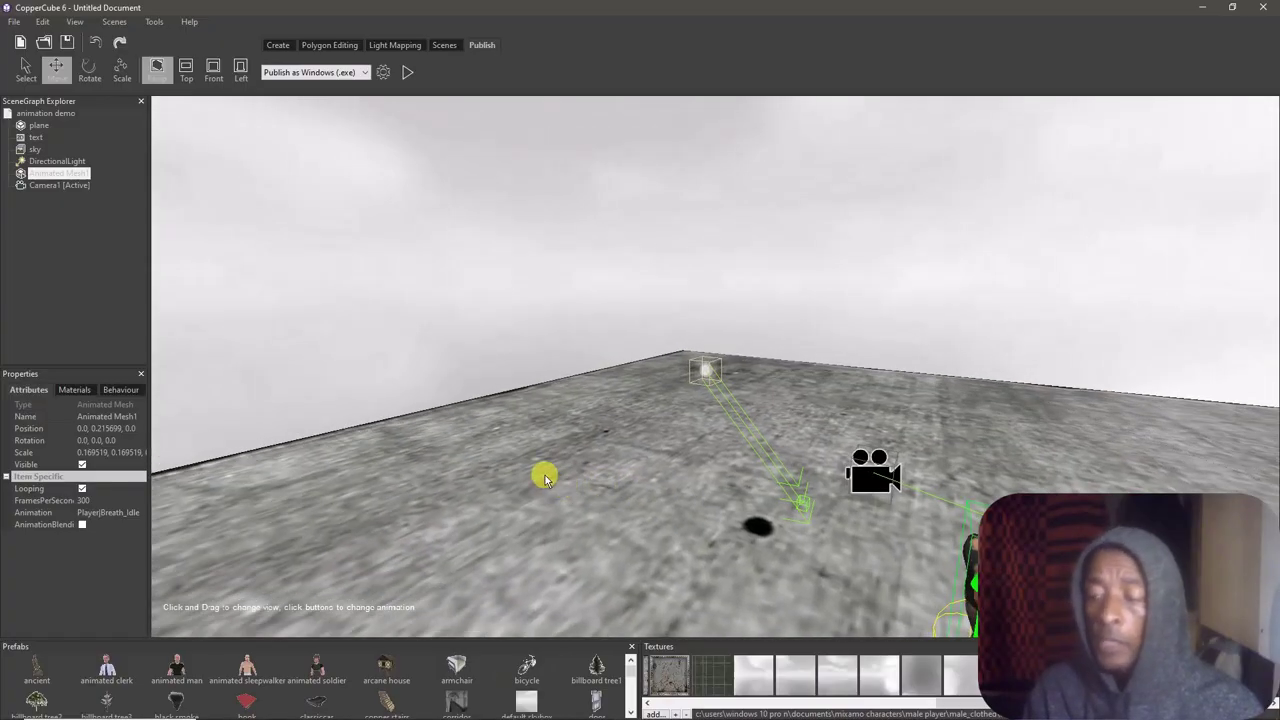
middle_click_drag(545, 475, 556, 449)
scroll(698, 478, "up", 5)
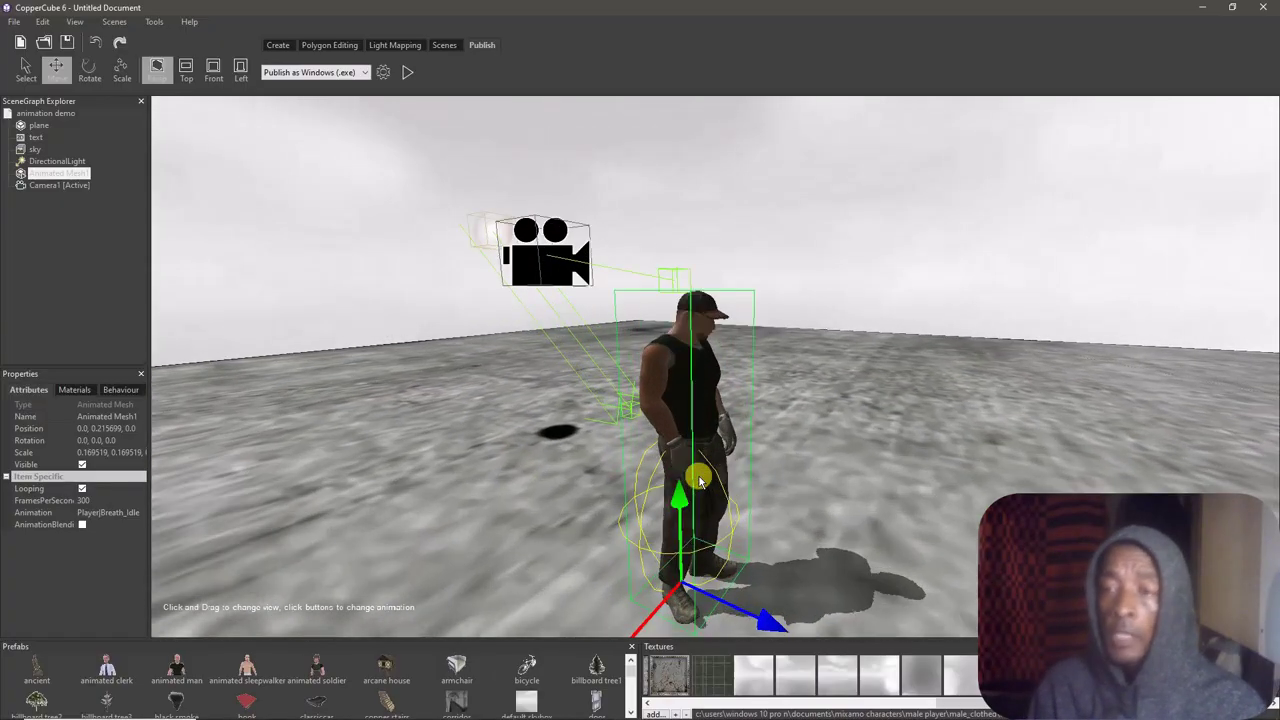
middle_click_drag(749, 450, 757, 450)
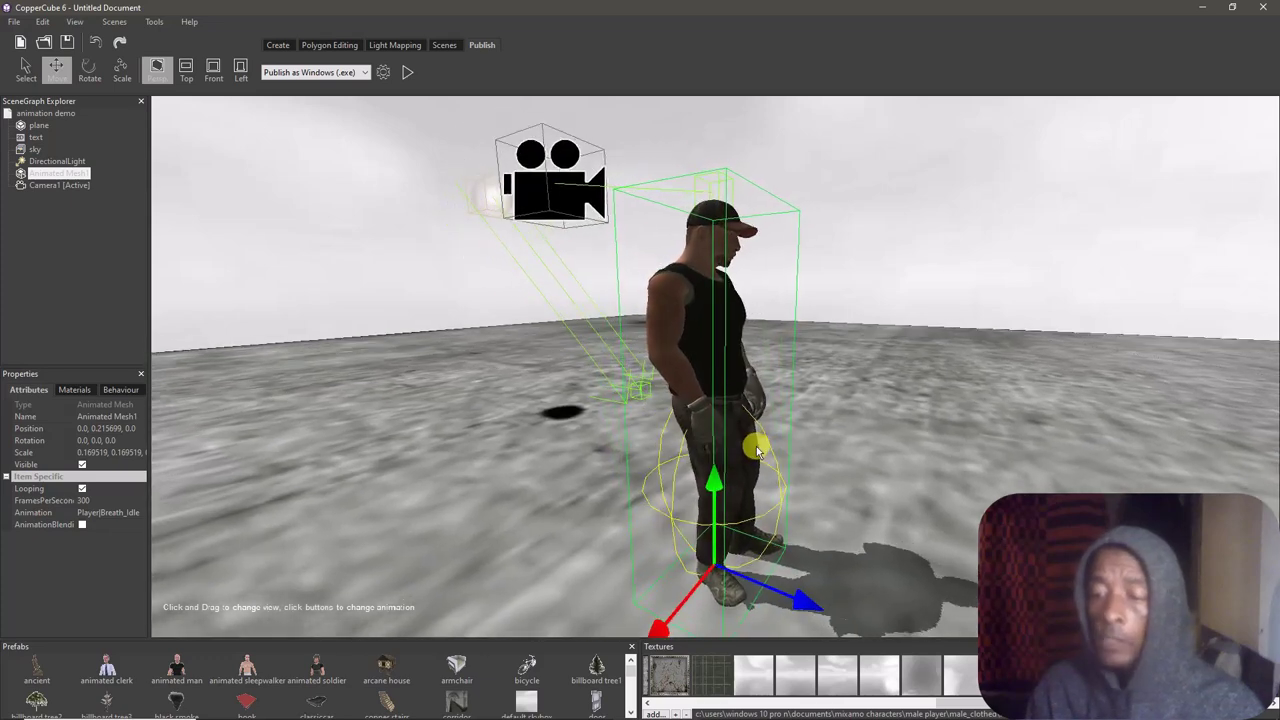